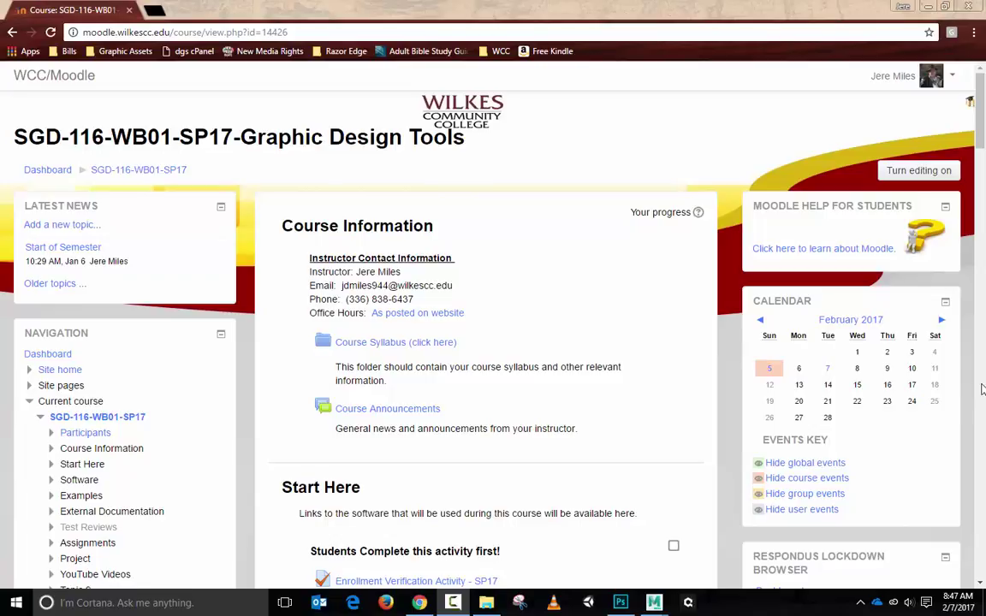
# Look over the files offered under Examples on the course page and close the browser
pyautogui.scroll(-2, 697, 370)
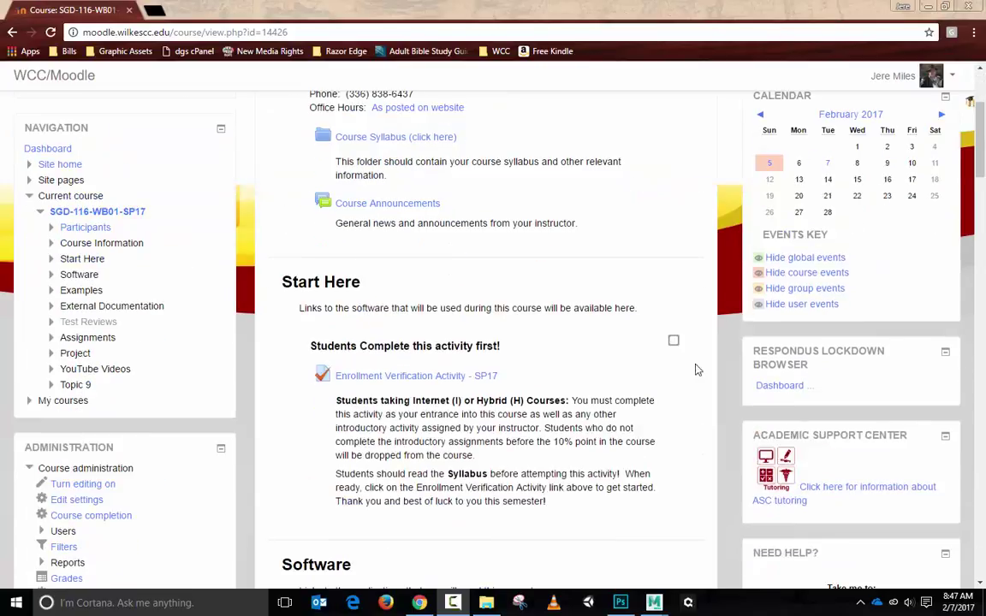
pyautogui.scroll(-8, 698, 370)
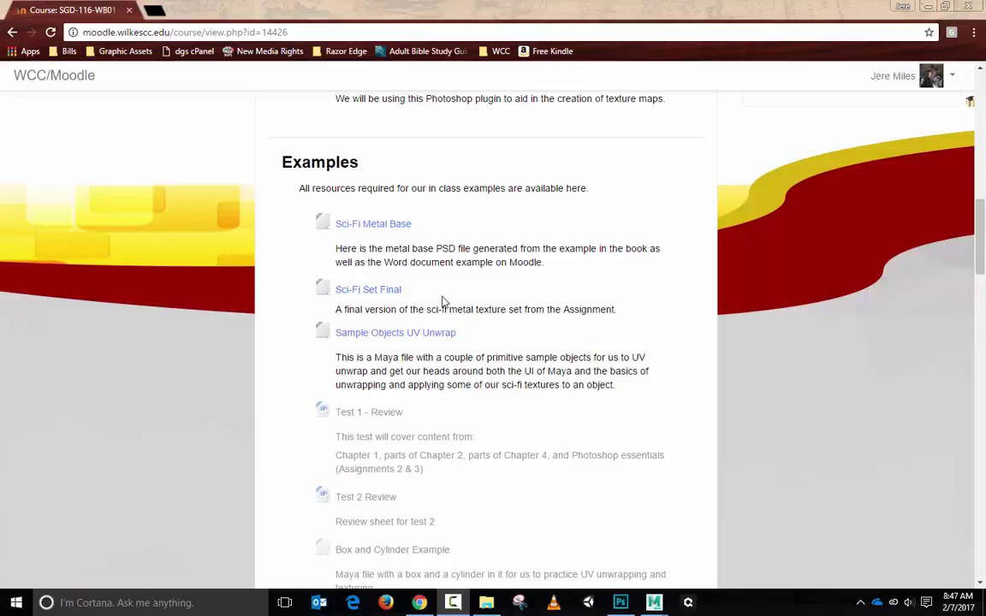
pyautogui.scroll(1, 451, 287)
pyautogui.scroll(-1, 452, 287)
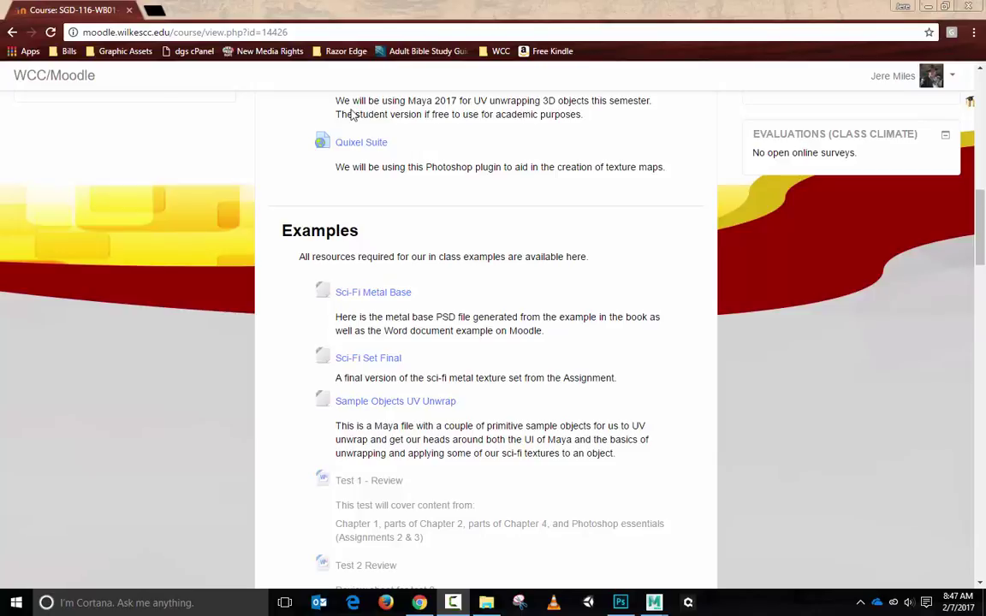
pyautogui.click(969, 8)
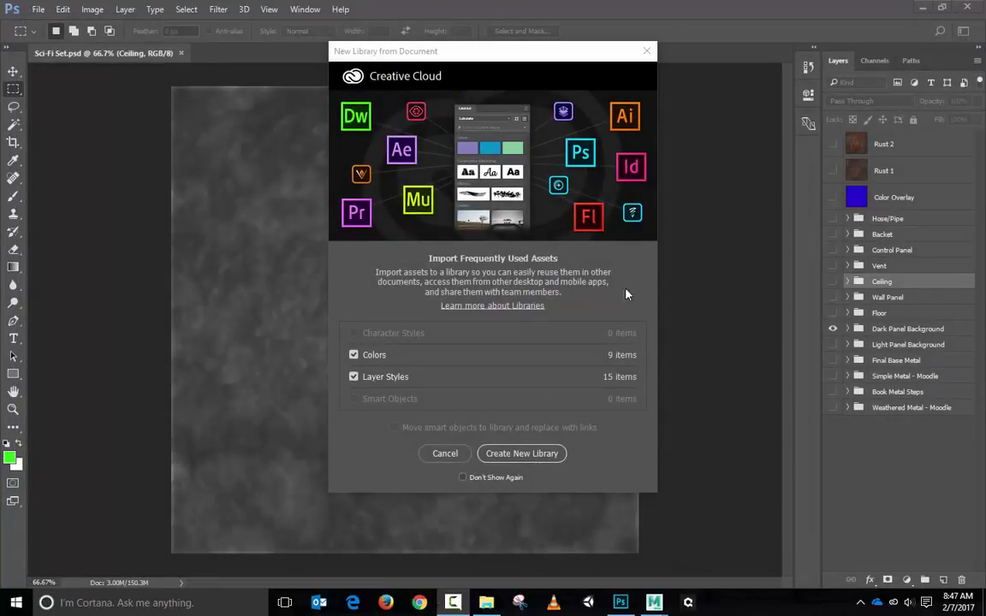
# Dismiss the library import offer, create a folder named sci-fi example in Downloads, and move the file window out of the way
pyautogui.click(646, 51)
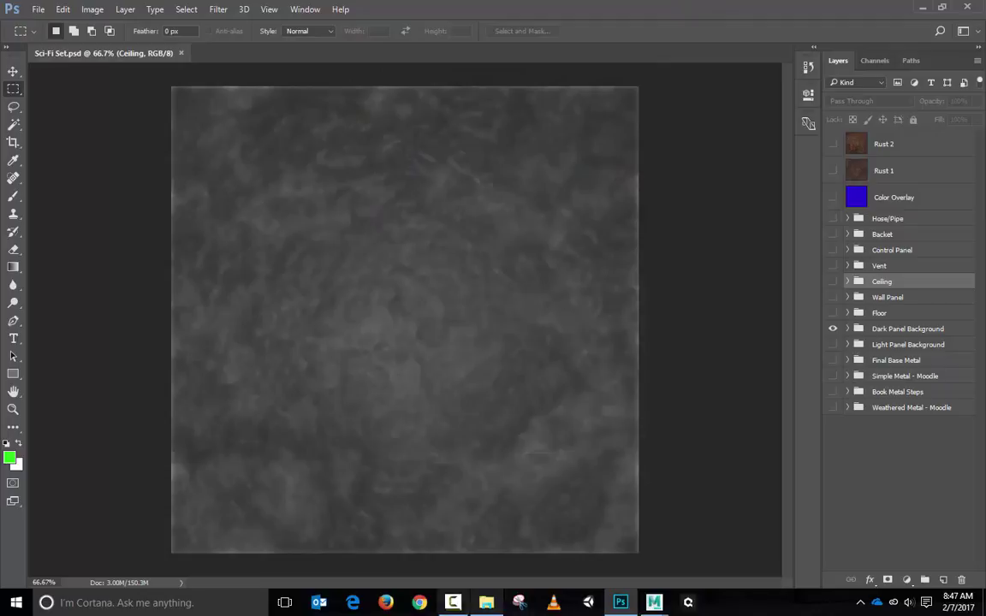
pyautogui.click(485, 603)
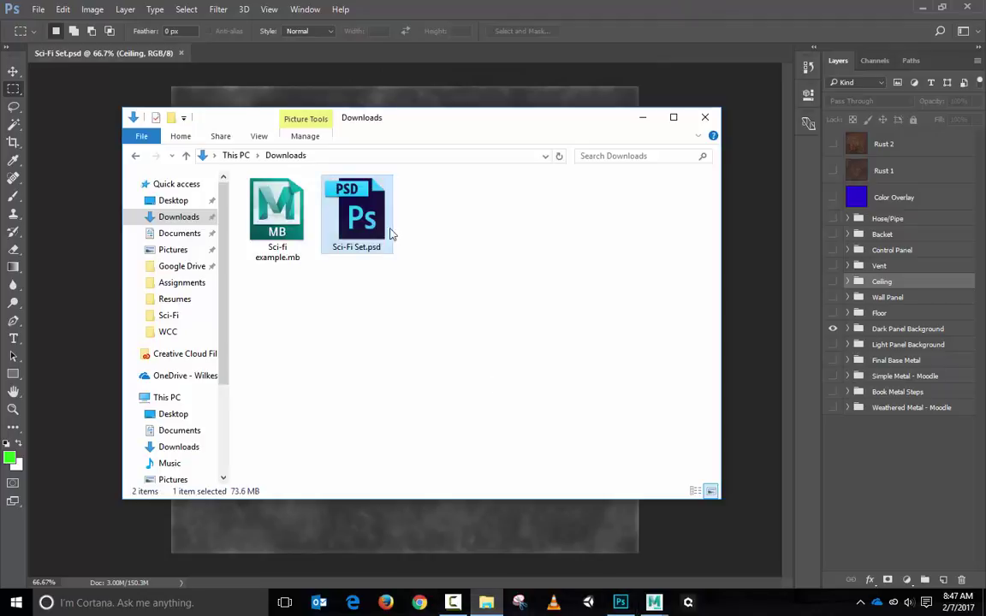
pyautogui.click(413, 313)
pyautogui.hotkey('ctrl', 'shift', 'n')
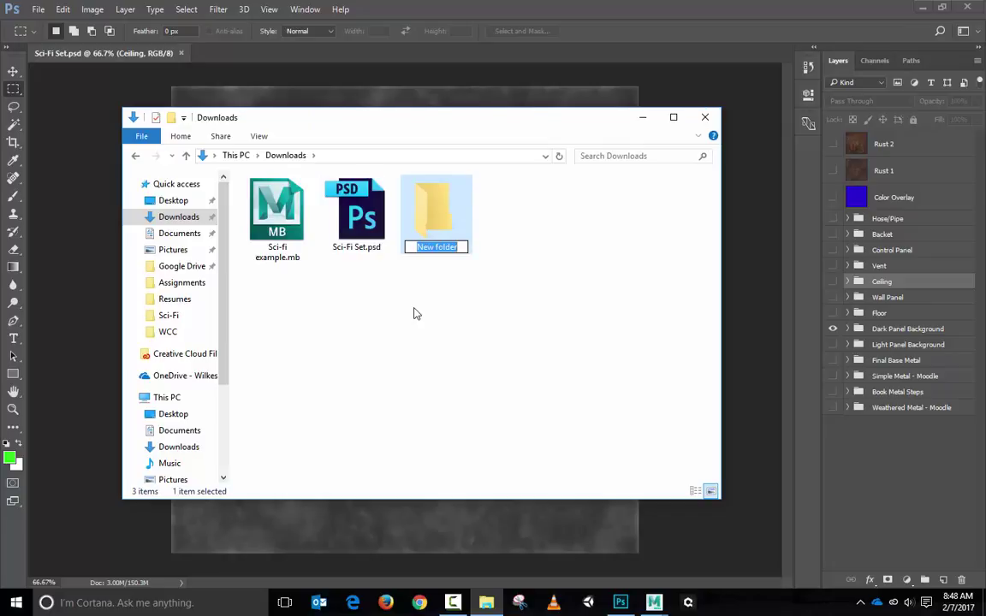
pyautogui.write('sci-fi')
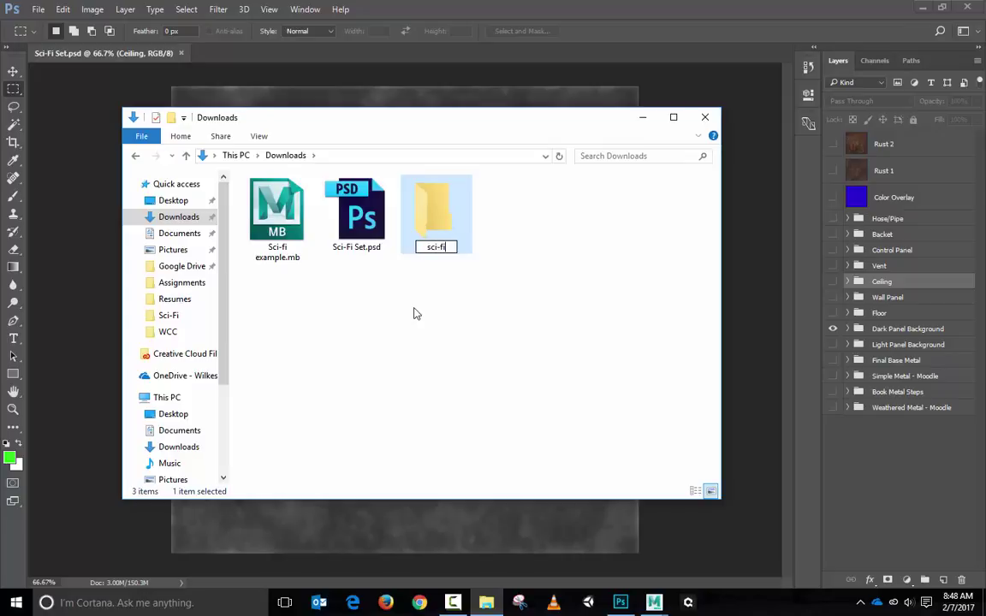
pyautogui.write(' example')
pyautogui.press('Return')
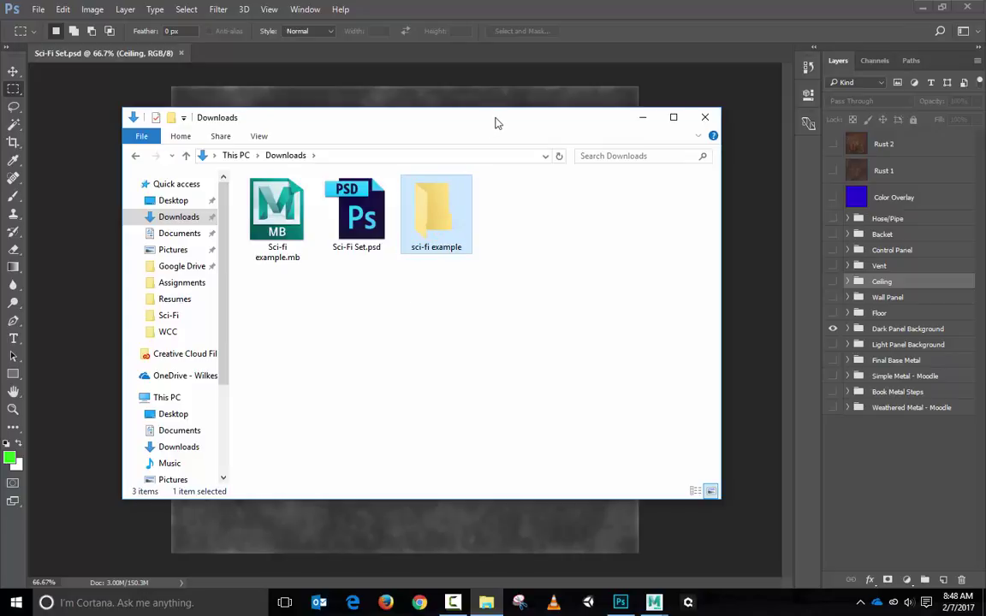
pyautogui.moveTo(493, 125); pyautogui.dragTo(985, 130)
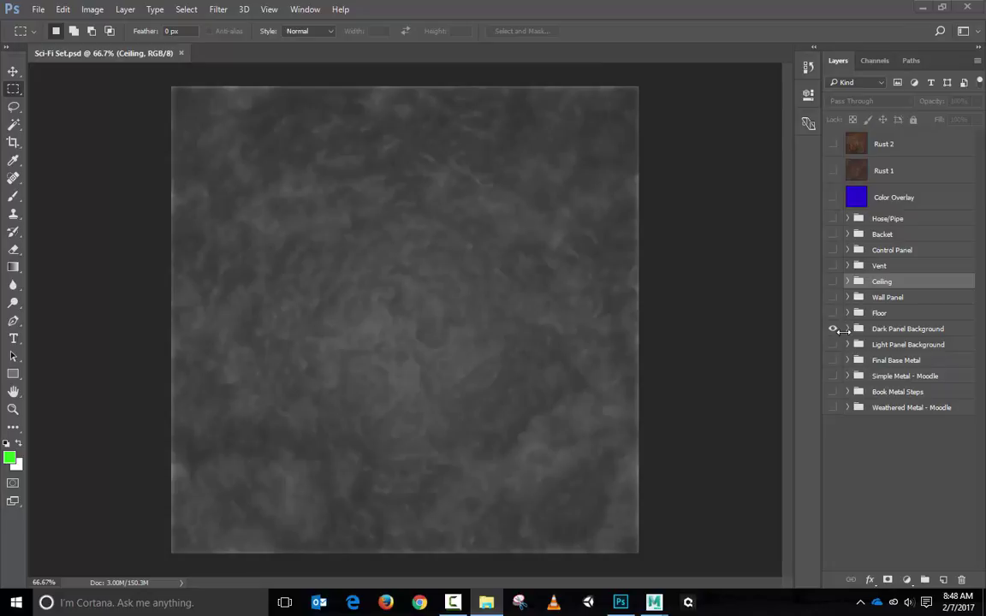
# Preview the Light Panel Background group in place of the Dark Panel Background, and restore the dark one
pyautogui.click(615, 5)
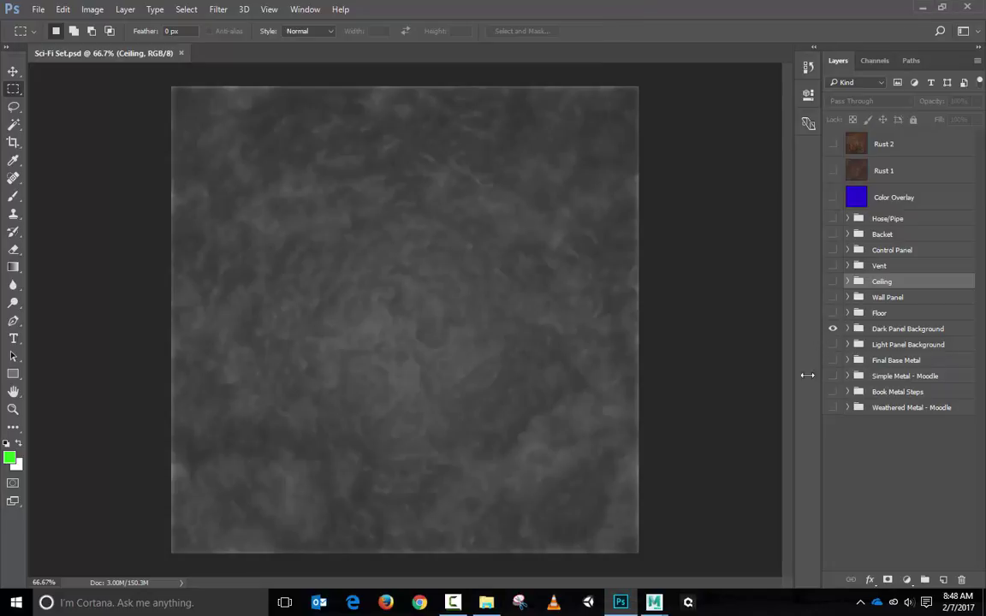
pyautogui.click(833, 345)
pyautogui.click(833, 329)
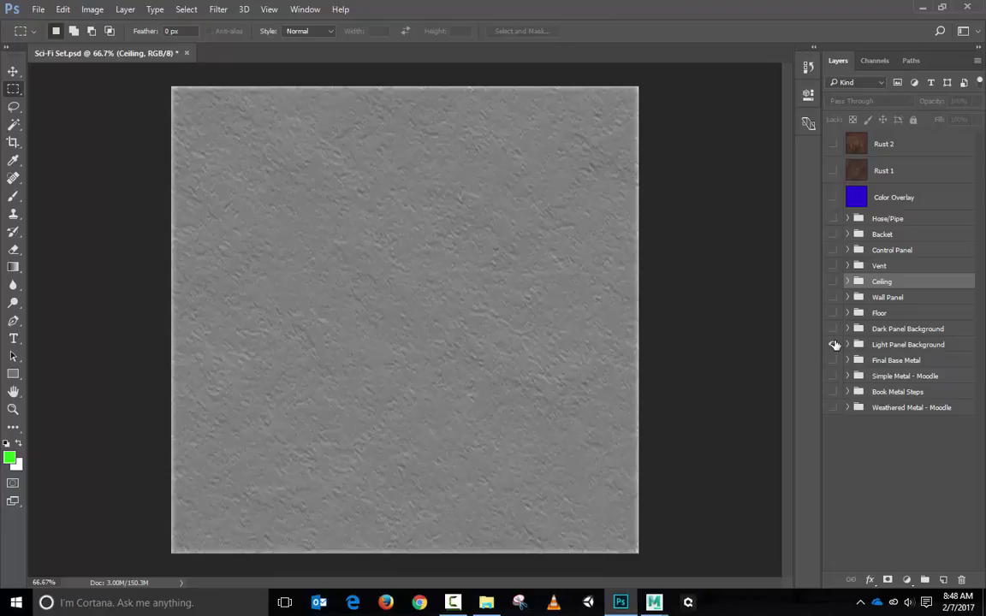
pyautogui.click(834, 345)
pyautogui.click(832, 329)
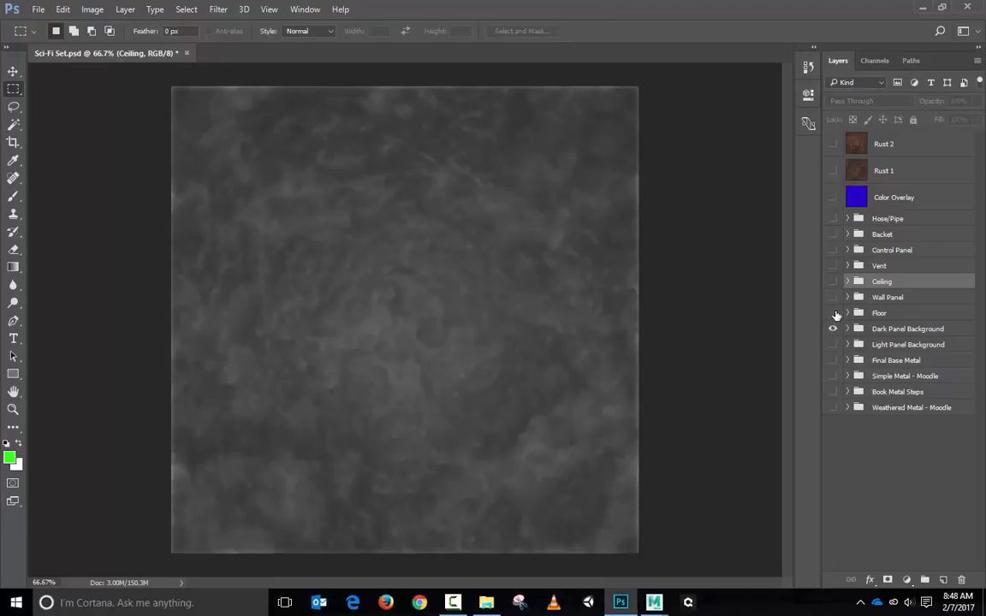
# Preview the Floor, Wall Panel, Ceiling and Vent groups one at a time over the dark panel background
pyautogui.click(833, 314)
pyautogui.click(833, 313)
pyautogui.click(833, 298)
pyautogui.click(833, 298)
pyautogui.click(833, 282)
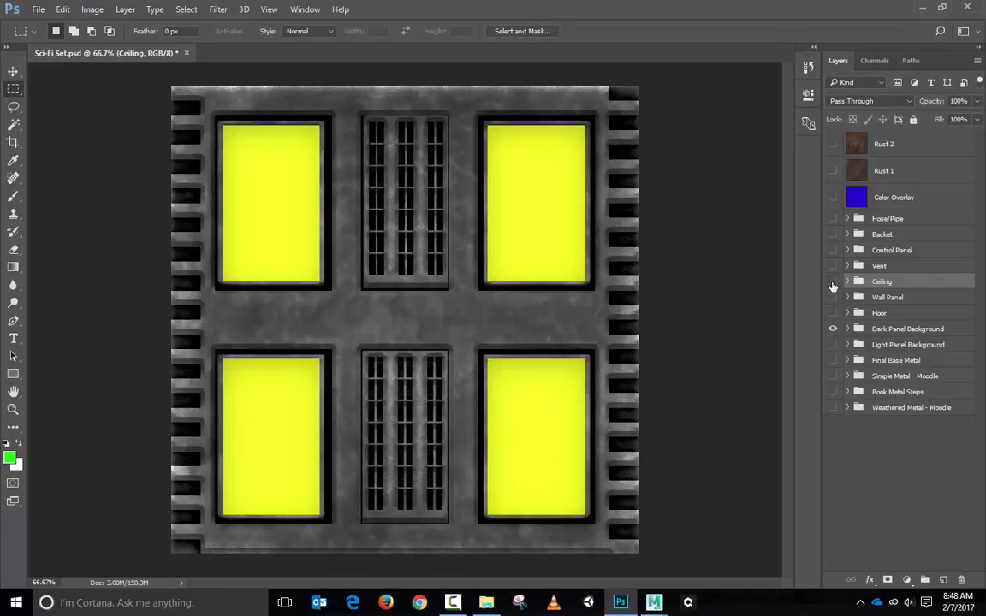
pyautogui.click(833, 282)
pyautogui.click(833, 267)
pyautogui.click(833, 267)
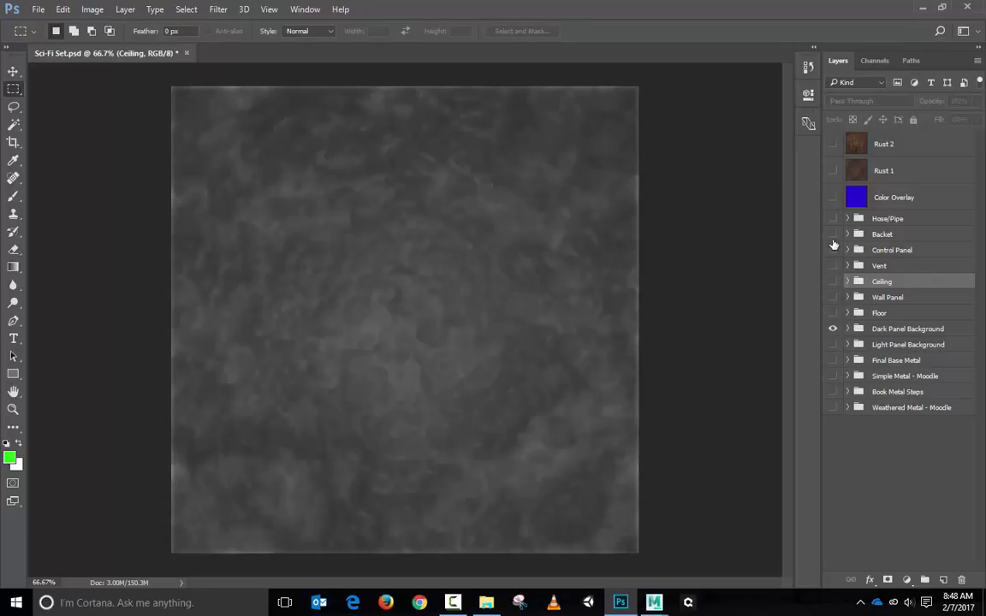
# Show the Control Panel group with Rust 1 and Color Overlay, and set the Color Overlay's opacity to 34%
pyautogui.click(833, 250)
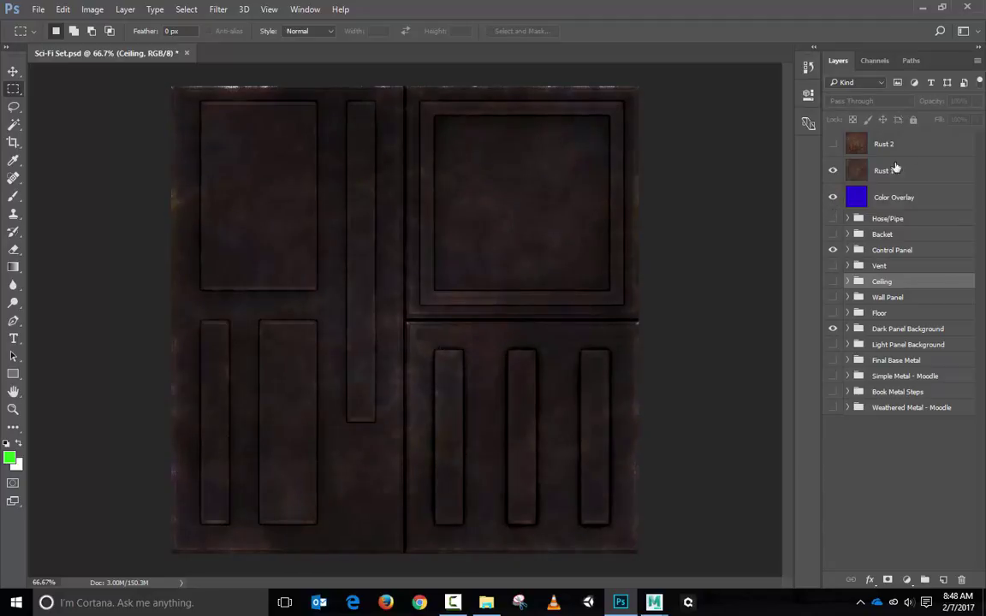
pyautogui.click(883, 200)
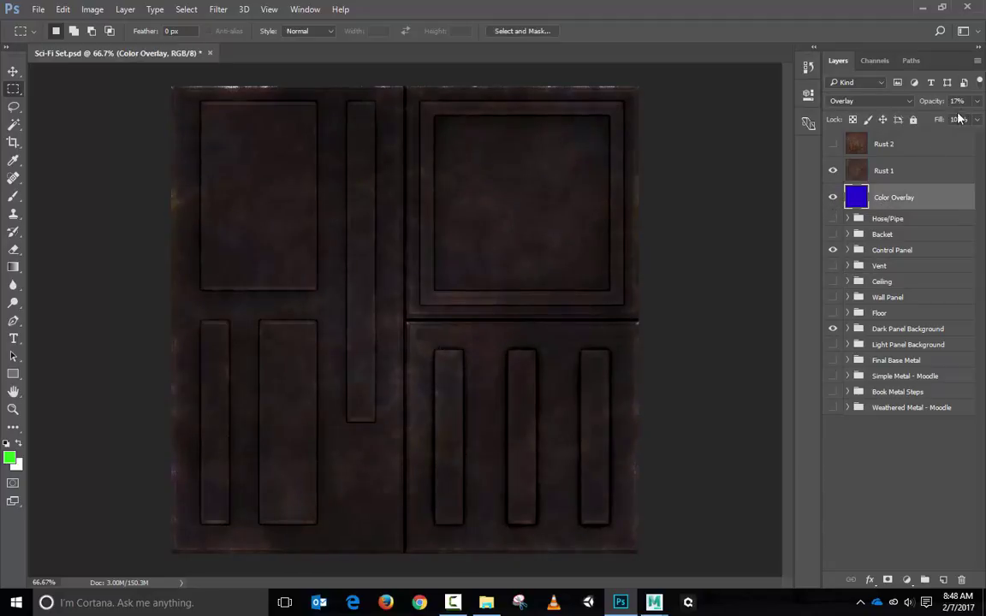
pyautogui.click(956, 102)
pyautogui.write('60')
pyautogui.press('Return')
pyautogui.moveTo(932, 105); pyautogui.dragTo(917, 104)
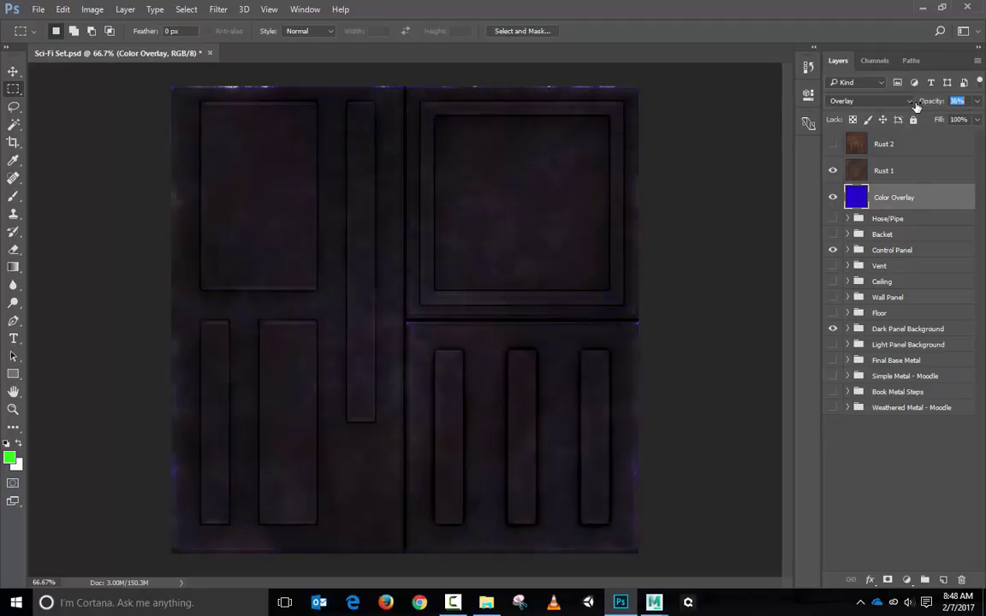
# Preview Rust 2 instead of Rust 1 with and without the Color Overlay, leaving all three layers hidden
pyautogui.click(833, 144)
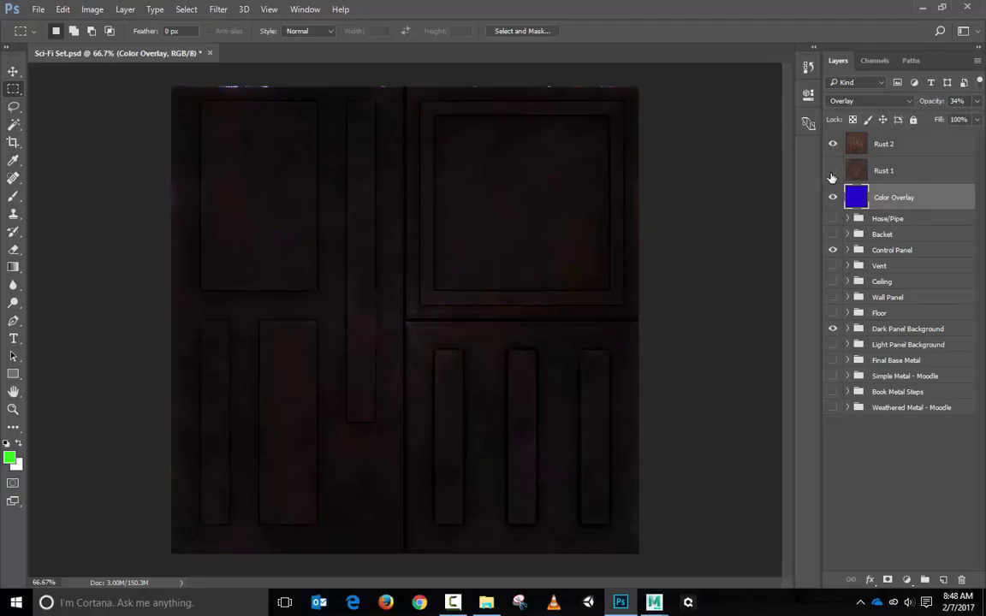
pyautogui.click(833, 170)
pyautogui.click(833, 197)
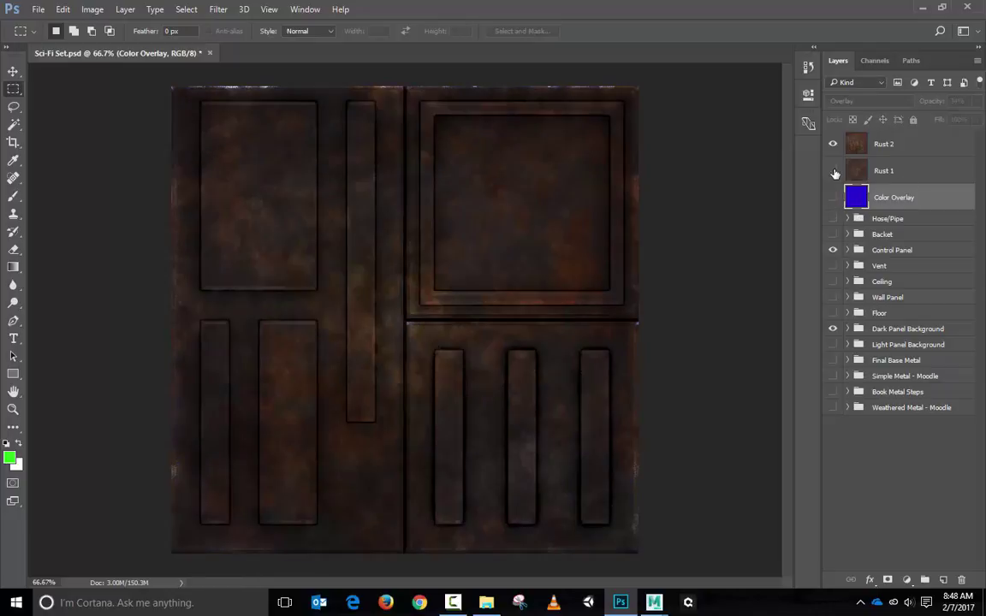
pyautogui.click(833, 144)
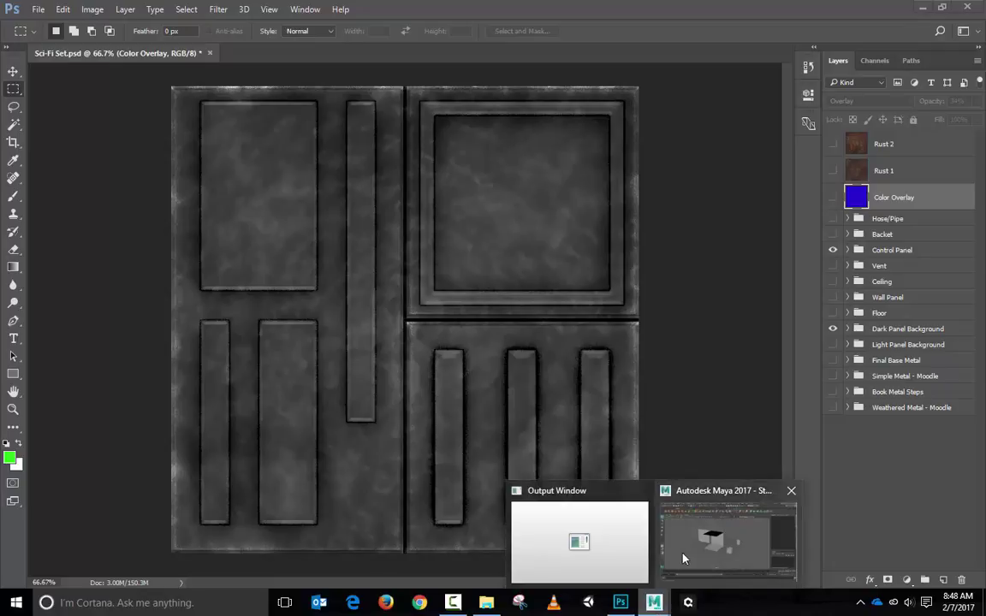
# Switch to Maya and examine the Sci-fi example scene from different angles and distances
pyautogui.click(685, 558)
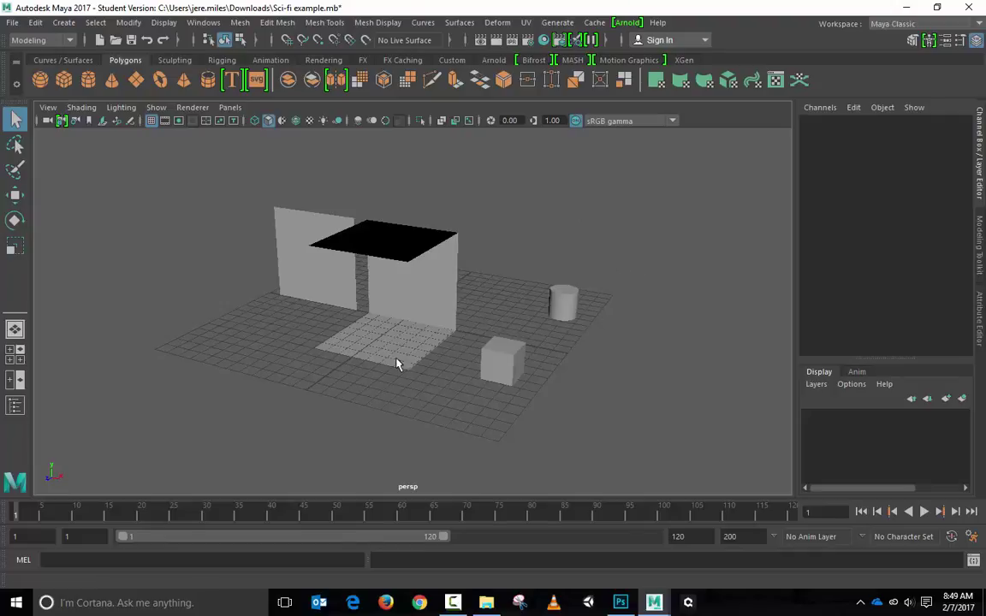
pyautogui.keyDown('alt'); pyautogui.moveTo(396, 364); pyautogui.dragTo(420, 367); pyautogui.keyUp('alt')
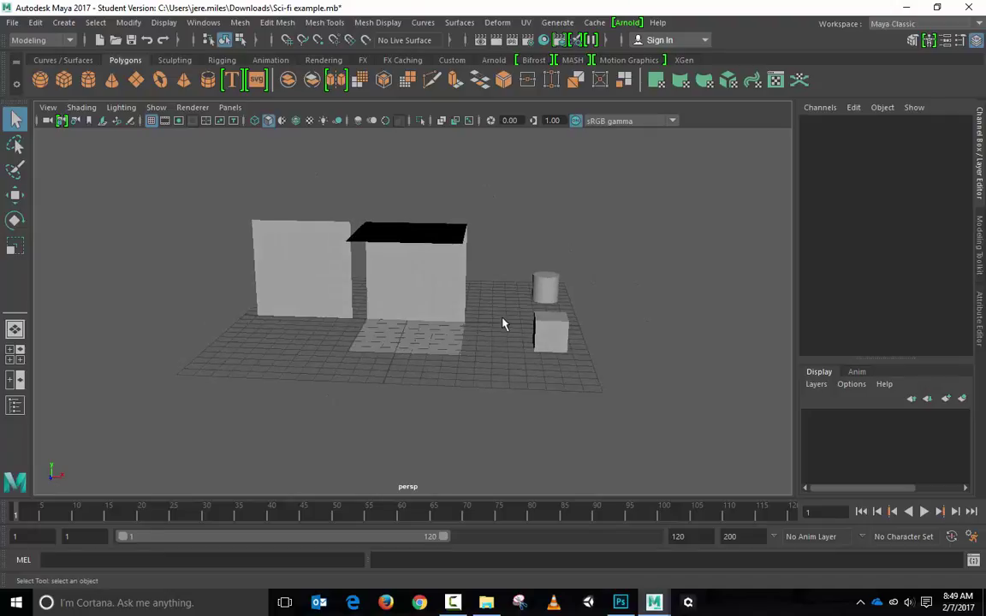
pyautogui.keyDown('alt'); pyautogui.moveTo(512, 299); pyautogui.dragTo(465, 343, button='middle'); pyautogui.keyUp('alt')
pyautogui.scroll(5, 463, 343)
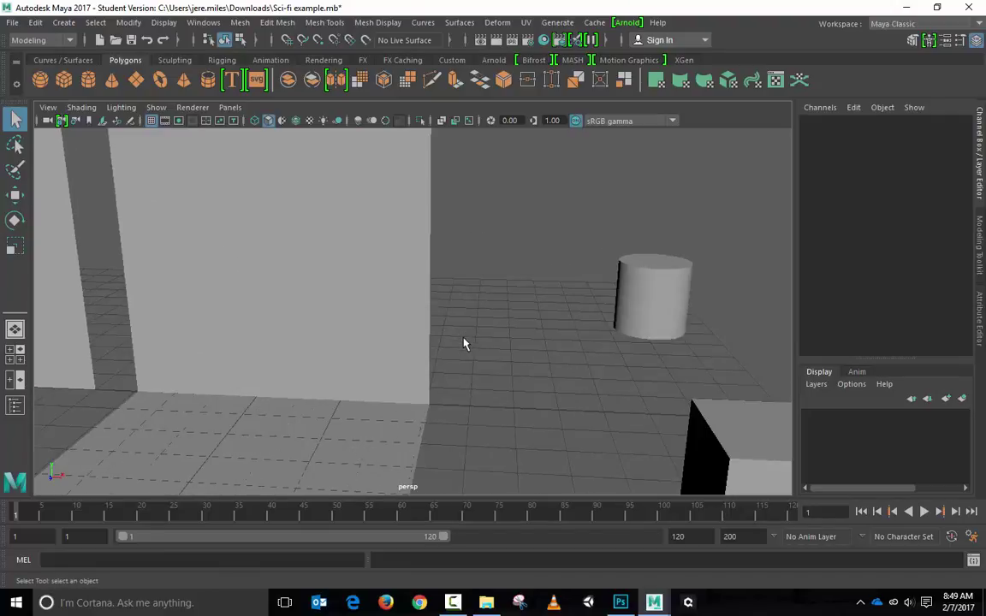
pyautogui.scroll(2, 463, 344)
pyautogui.scroll(-8, 464, 342)
pyautogui.scroll(6, 463, 340)
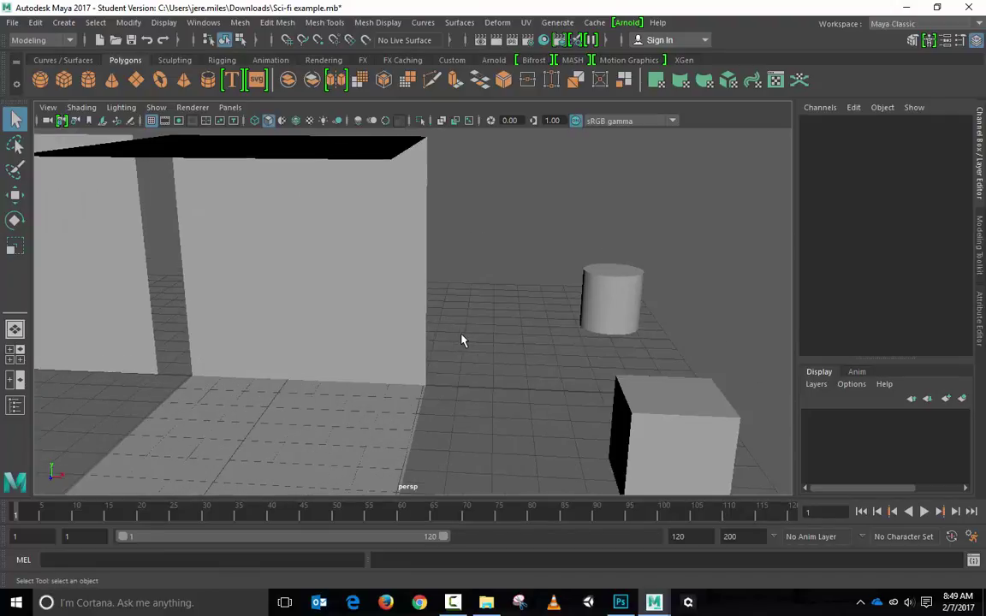
pyautogui.keyDown('alt'); pyautogui.moveTo(460, 334); pyautogui.dragTo(486, 331, button='right'); pyautogui.keyUp('alt')
pyautogui.scroll(-6, 455, 241)
pyautogui.scroll(8, 456, 241)
pyautogui.scroll(-6, 456, 240)
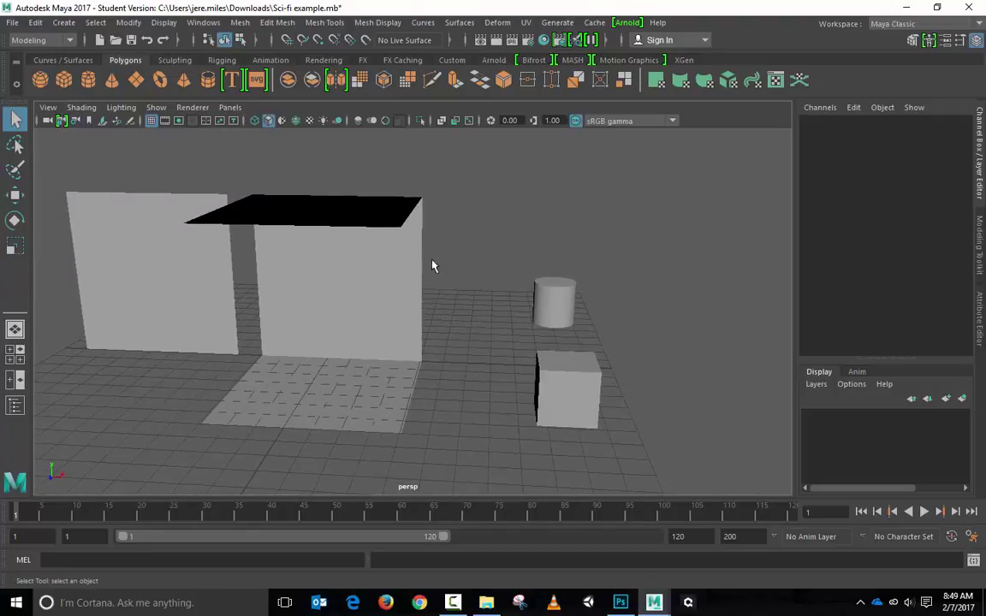
# Inspect the flat panel, the wall section, the cylinder and the crate by selecting each in turn
pyautogui.click(183, 264)
pyautogui.click(351, 266)
pyautogui.click(551, 291)
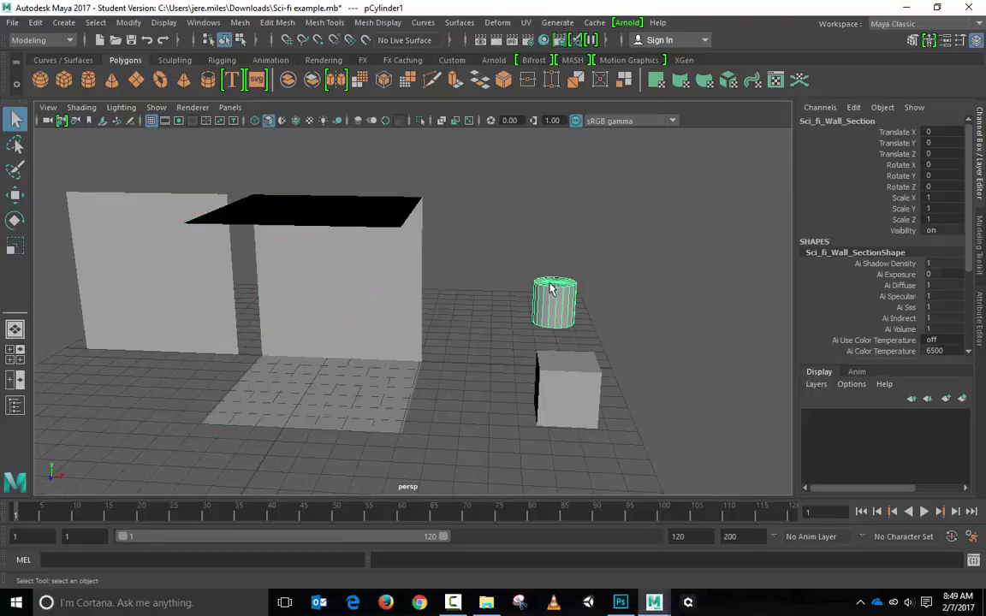
pyautogui.click(571, 387)
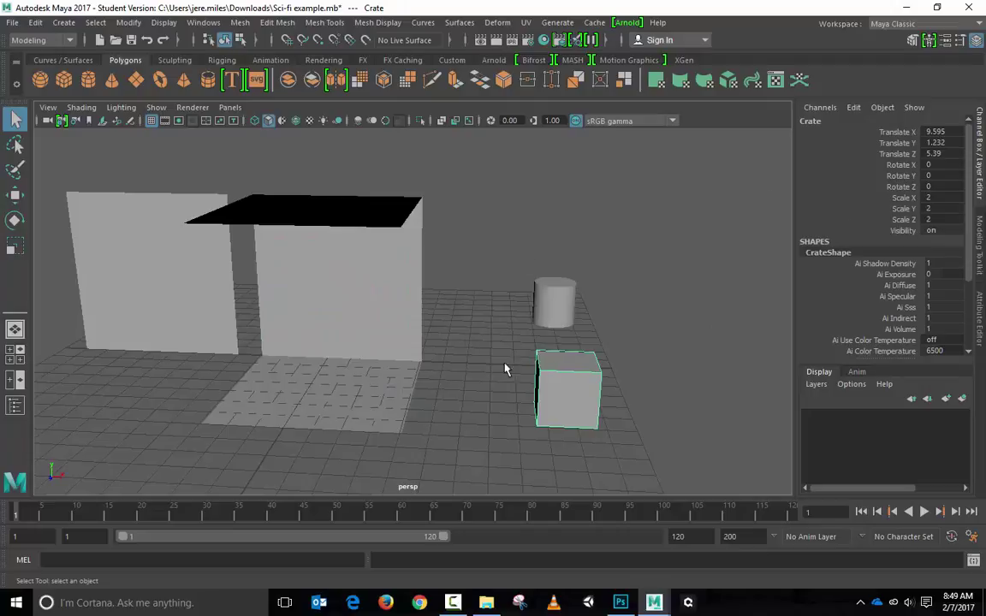
pyautogui.click(552, 295)
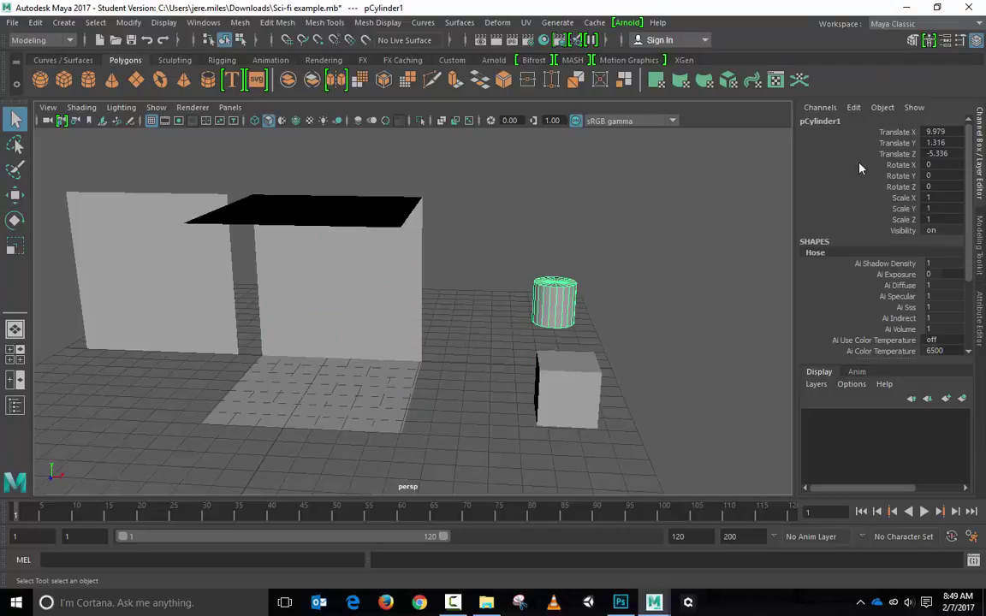
pyautogui.click(262, 259)
pyautogui.click(159, 278)
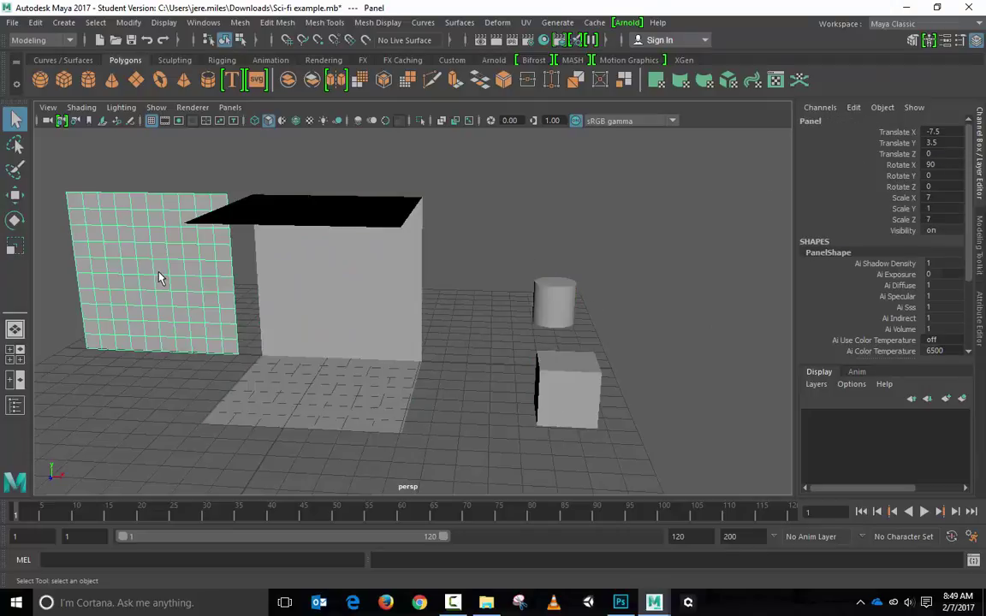
pyautogui.click(312, 273)
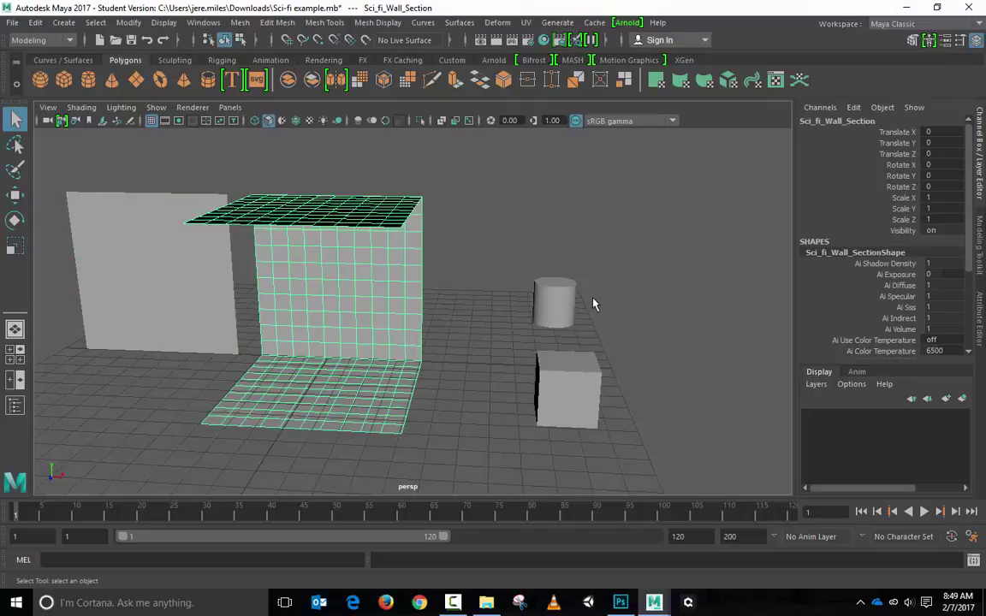
pyautogui.click(565, 288)
pyautogui.click(572, 389)
pyautogui.click(363, 282)
pyautogui.click(189, 253)
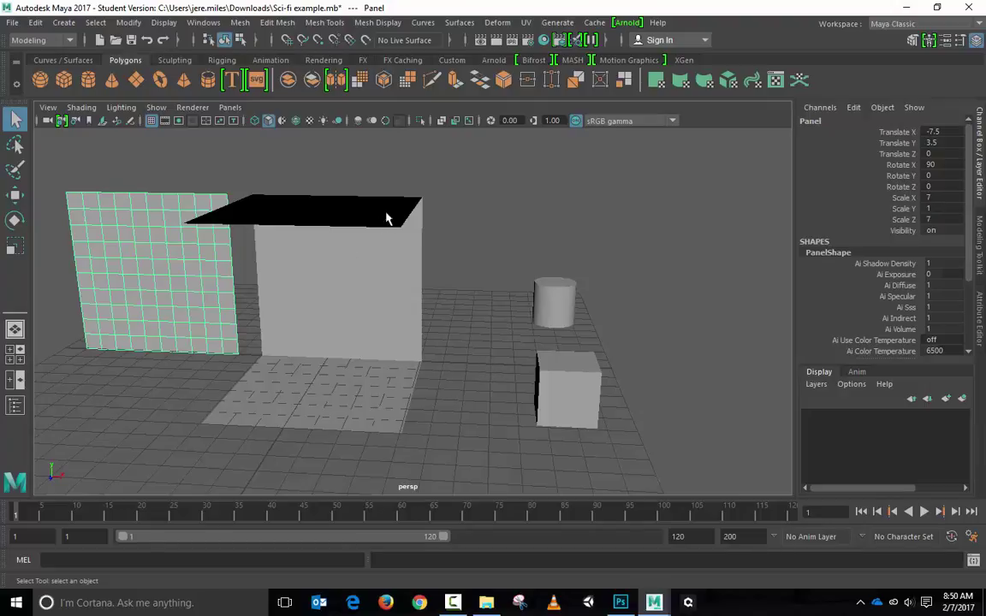
# Inspect the sci-fi wall section, clear the selection, and view the wall and panel from behind
pyautogui.click(313, 266)
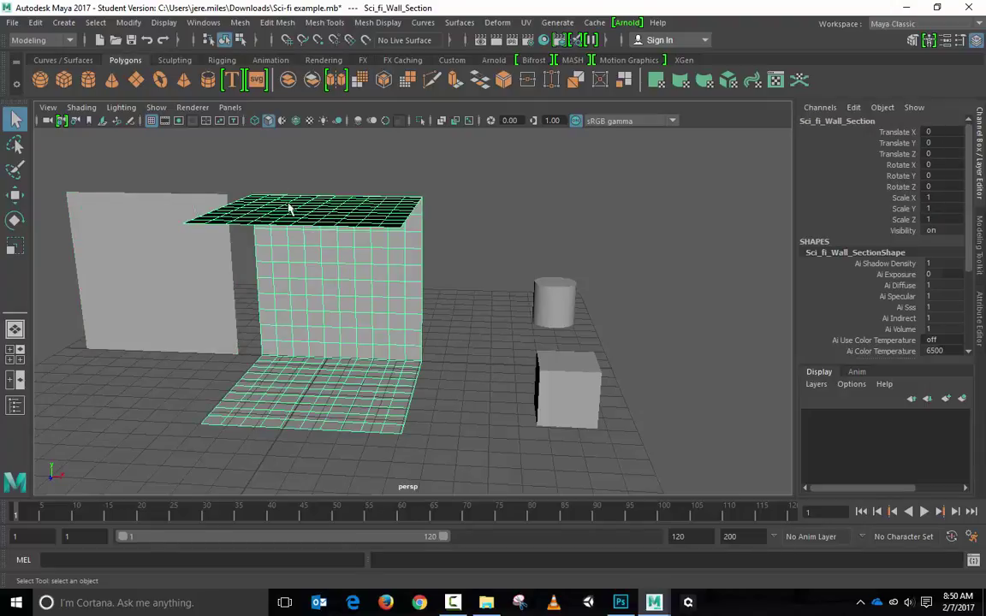
pyautogui.click(454, 223)
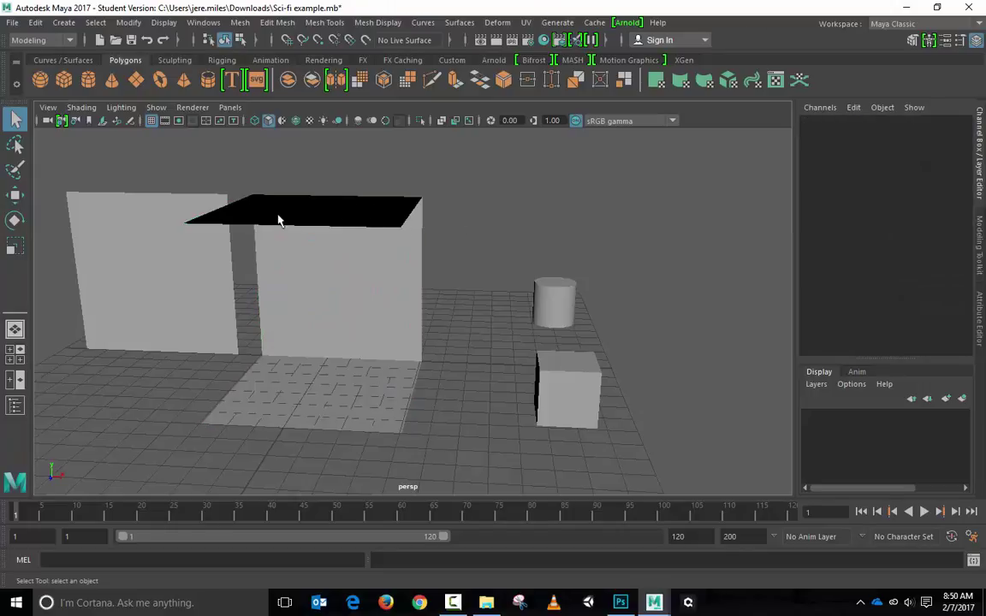
pyautogui.keyDown('alt'); pyautogui.moveTo(463, 257); pyautogui.dragTo(192, 266); pyautogui.keyUp('alt')
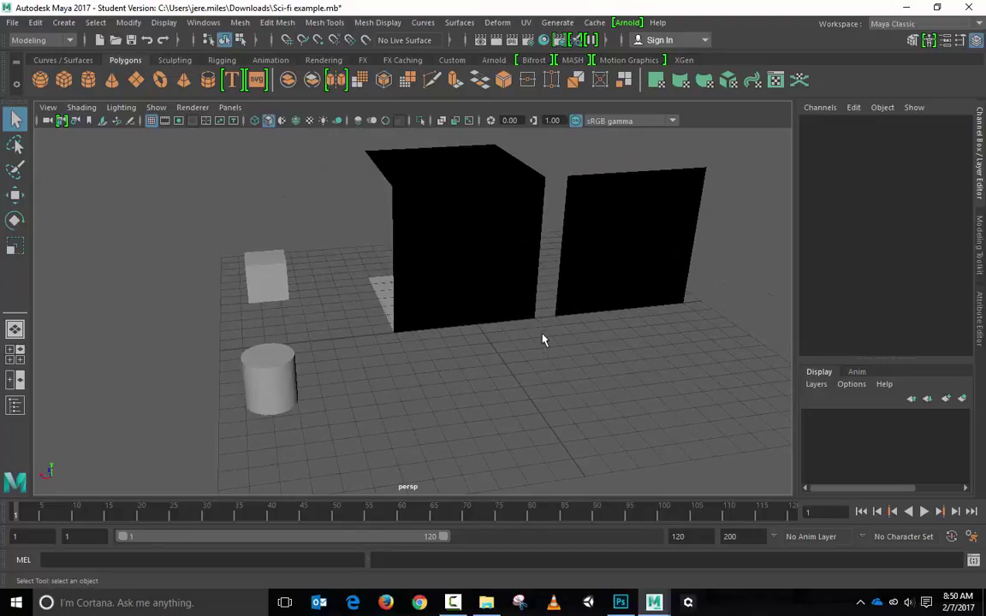
# Examine the wall section and flat panel from behind, then compare them with their front sides
pyautogui.keyDown('alt'); pyautogui.moveTo(542, 339); pyautogui.dragTo(456, 370); pyautogui.keyUp('alt')
pyautogui.keyDown('alt'); pyautogui.moveTo(452, 410); pyautogui.dragTo(270, 323); pyautogui.keyUp('alt')
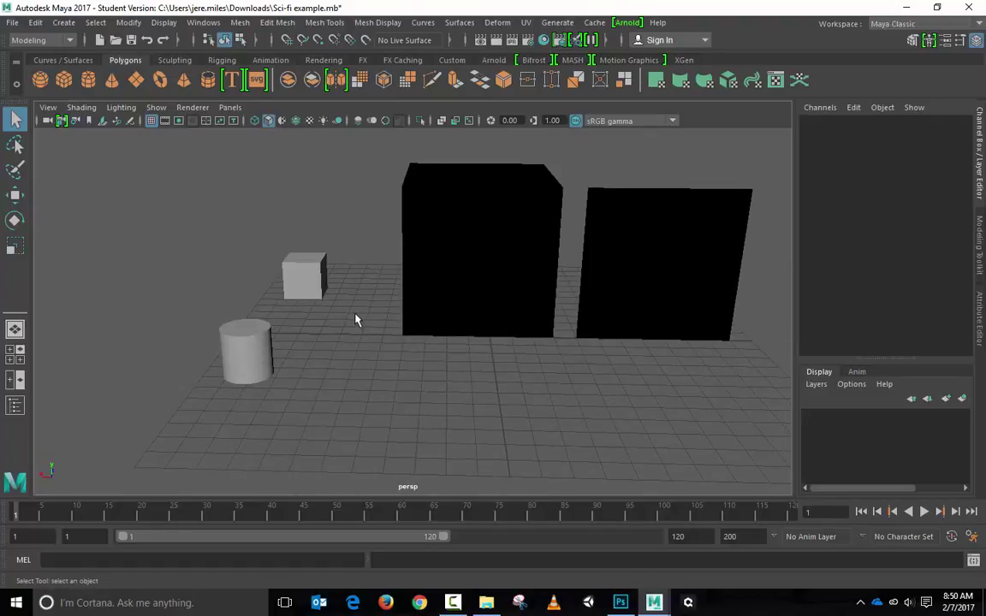
pyautogui.moveTo(318, 297)
pyautogui.keyDown('alt'); pyautogui.mouseDown()
pyautogui.moveTo(413, 332)
pyautogui.moveTo(367, 332)
pyautogui.moveTo(458, 278)
pyautogui.moveTo(326, 296)
pyautogui.mouseUp(); pyautogui.keyUp('alt')
pyautogui.keyDown('alt'); pyautogui.moveTo(413, 289); pyautogui.dragTo(137, 310); pyautogui.keyUp('alt')
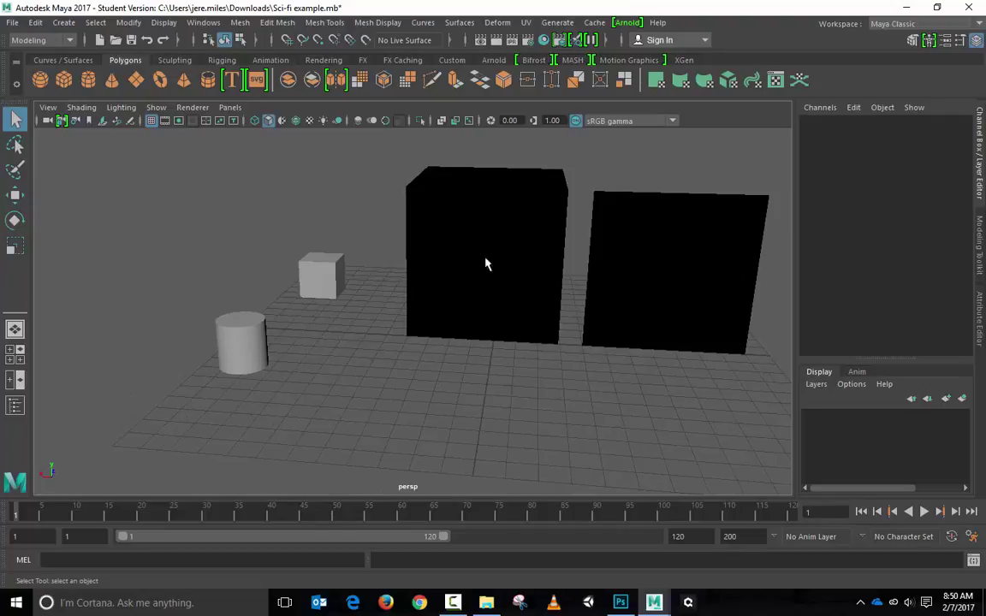
pyautogui.keyDown('alt'); pyautogui.moveTo(359, 275); pyautogui.dragTo(703, 269); pyautogui.keyUp('alt')
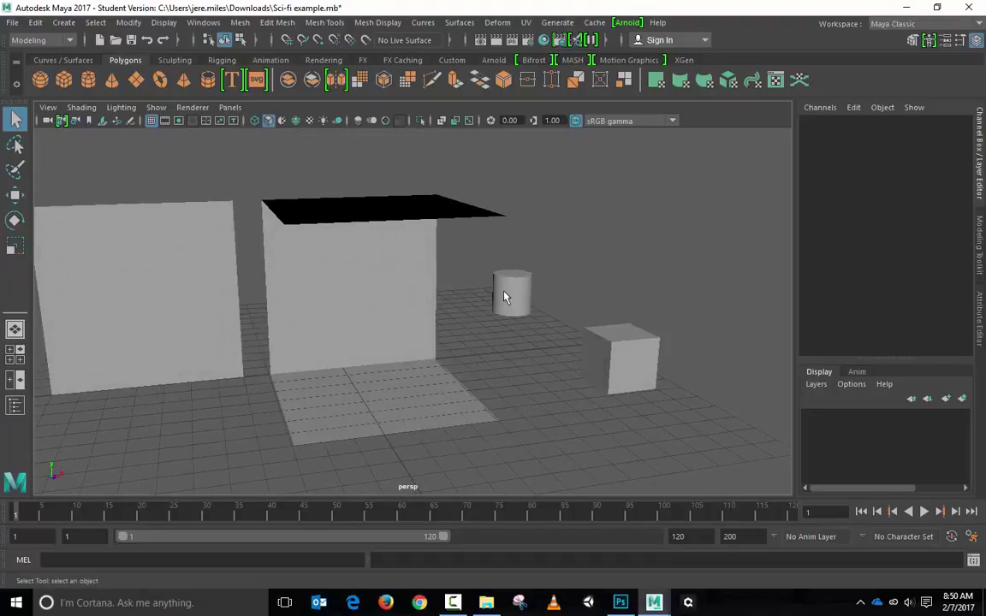
# Select the flat panel with the Move tool and inspect it from the front and the side
pyautogui.click(136, 269)
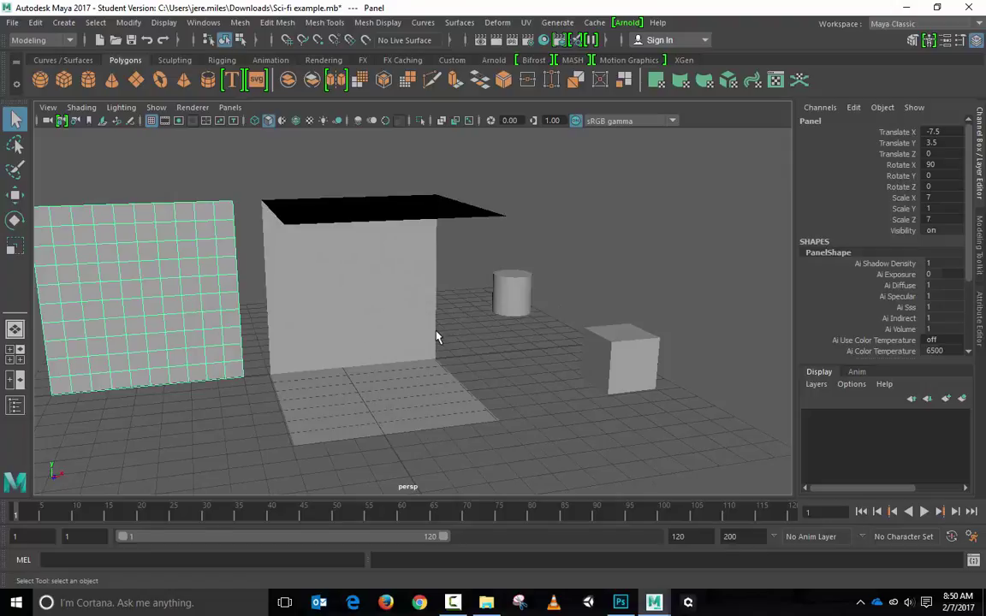
pyautogui.press('w')
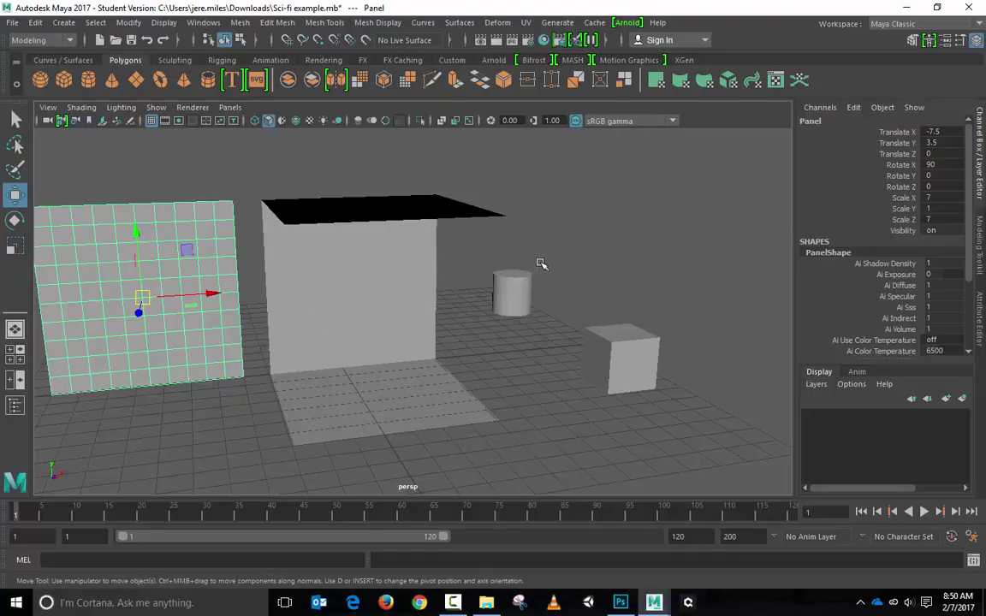
pyautogui.keyDown('alt'); pyautogui.moveTo(541, 264); pyautogui.dragTo(528, 413); pyautogui.keyUp('alt')
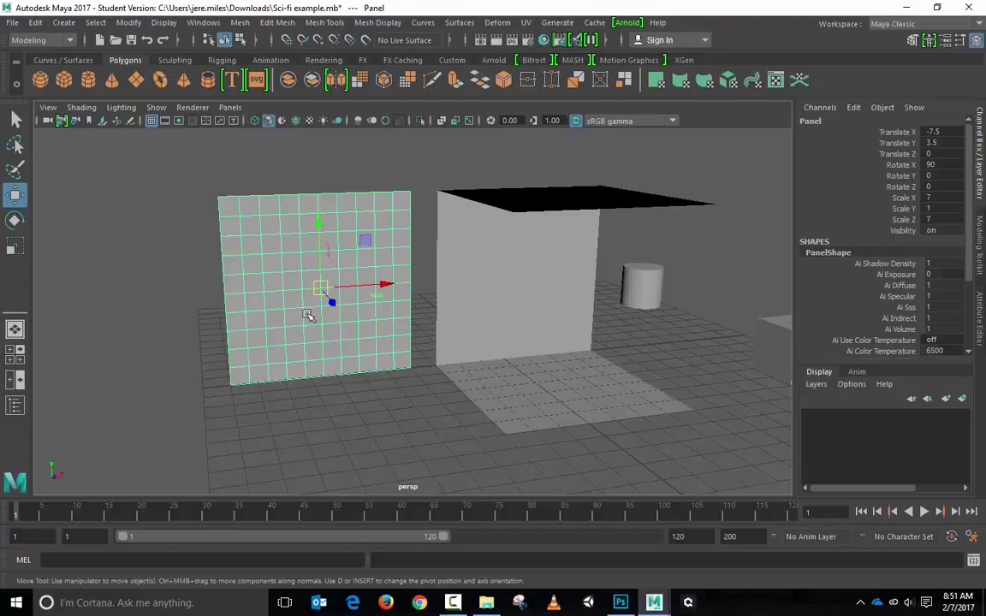
pyautogui.keyDown('alt'); pyautogui.moveTo(264, 339); pyautogui.dragTo(331, 357); pyautogui.keyUp('alt')
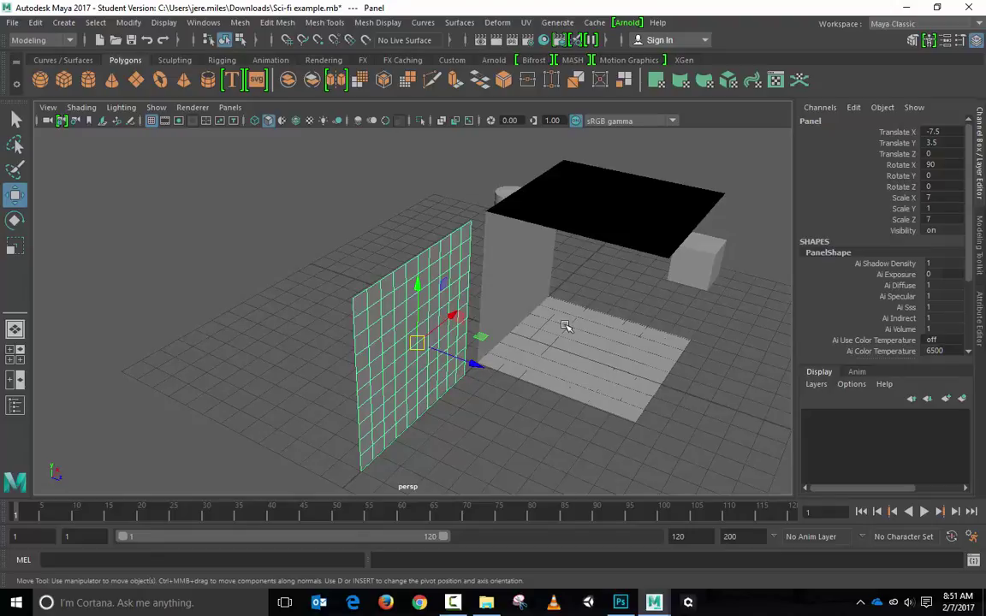
# Inspect the wall section and the flat panel from the side, selecting each in turn
pyautogui.click(514, 287)
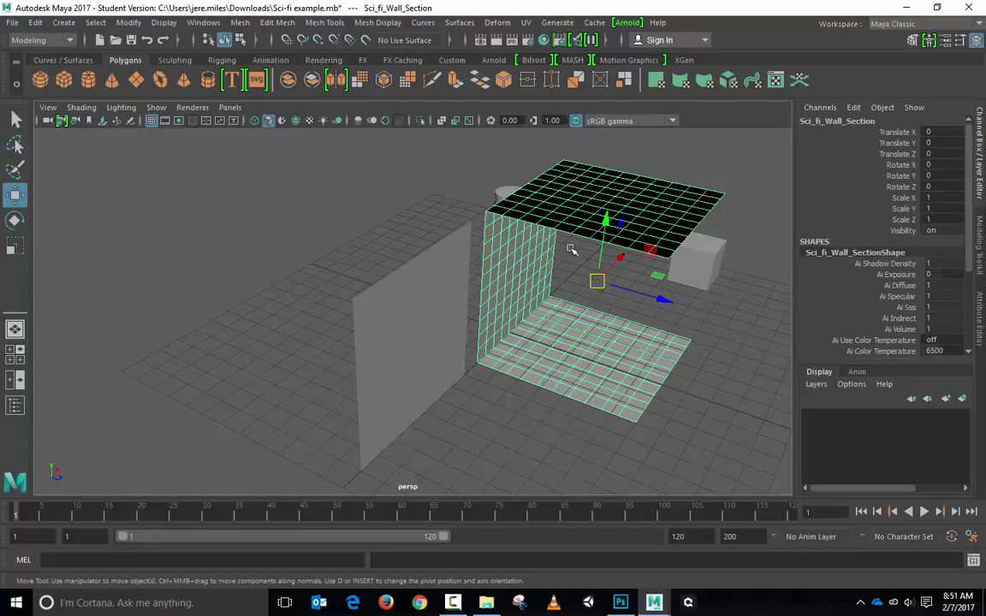
pyautogui.keyDown('alt'); pyautogui.moveTo(536, 318); pyautogui.dragTo(601, 327); pyautogui.keyUp('alt')
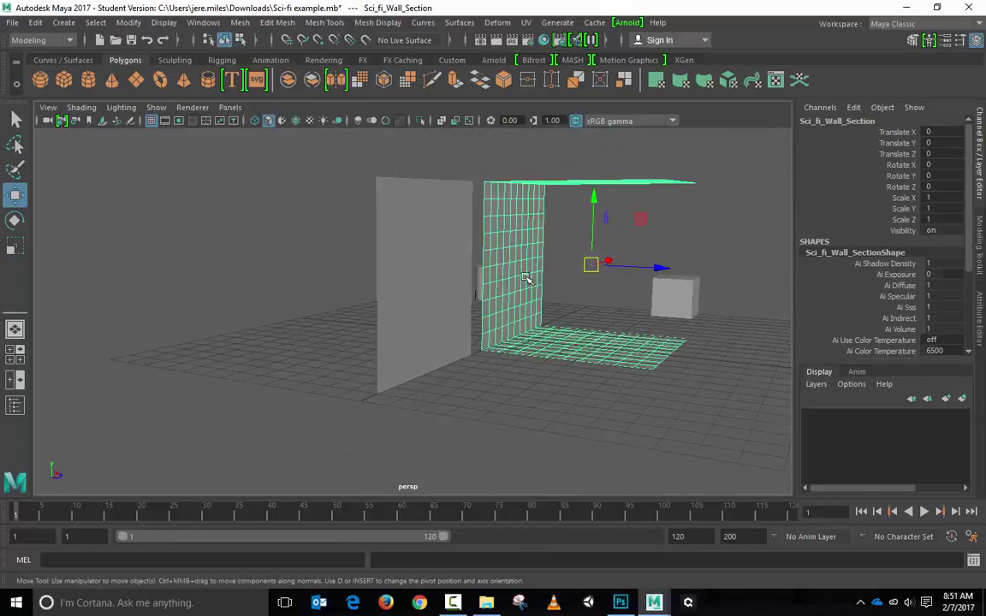
pyautogui.click(451, 281)
pyautogui.keyDown('alt'); pyautogui.moveTo(512, 321); pyautogui.dragTo(502, 332); pyautogui.keyUp('alt')
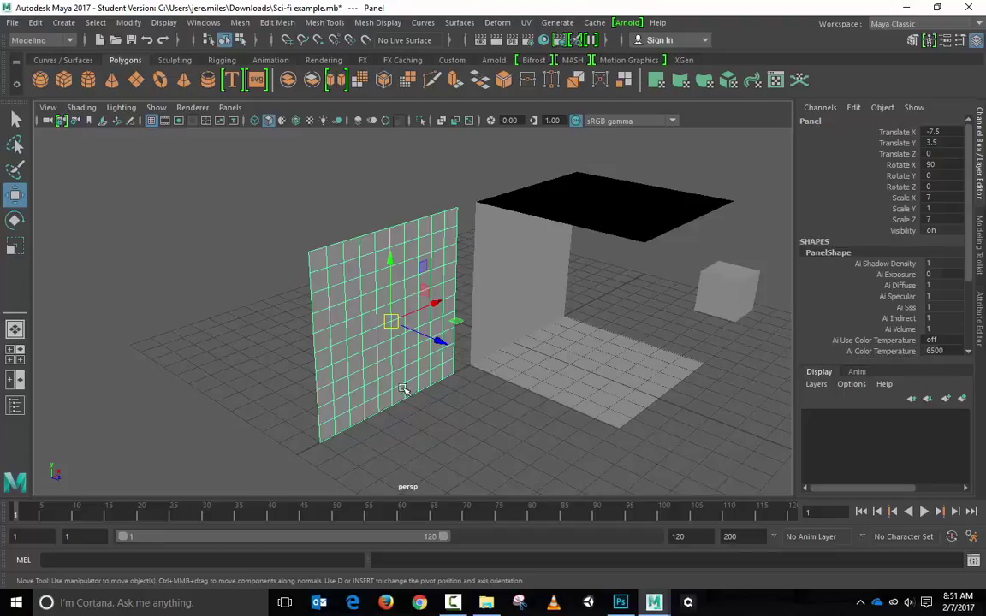
# Examine the selected flat panel's front and back faces, also viewing it from above
pyautogui.keyDown('alt'); pyautogui.moveTo(282, 322); pyautogui.dragTo(495, 350); pyautogui.keyUp('alt')
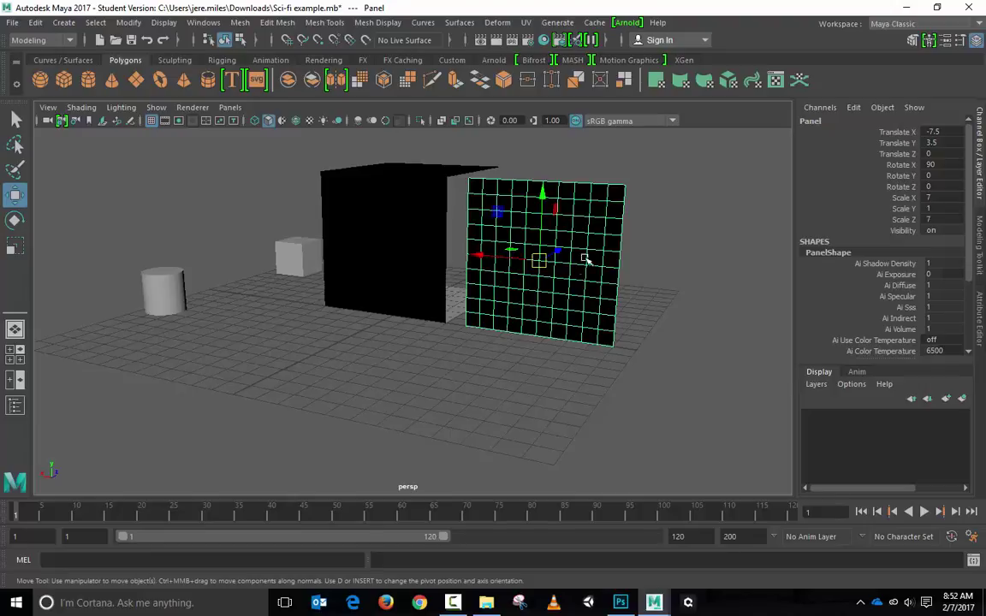
pyautogui.keyDown('alt'); pyautogui.moveTo(649, 242); pyautogui.dragTo(437, 231); pyautogui.keyUp('alt')
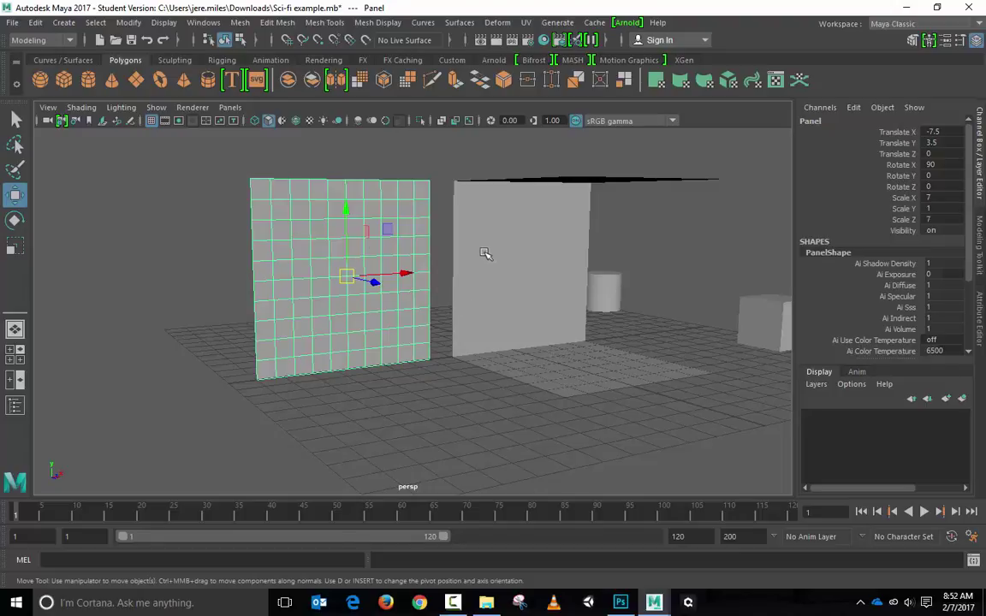
pyautogui.keyDown('alt'); pyautogui.moveTo(484, 253); pyautogui.dragTo(548, 263); pyautogui.keyUp('alt')
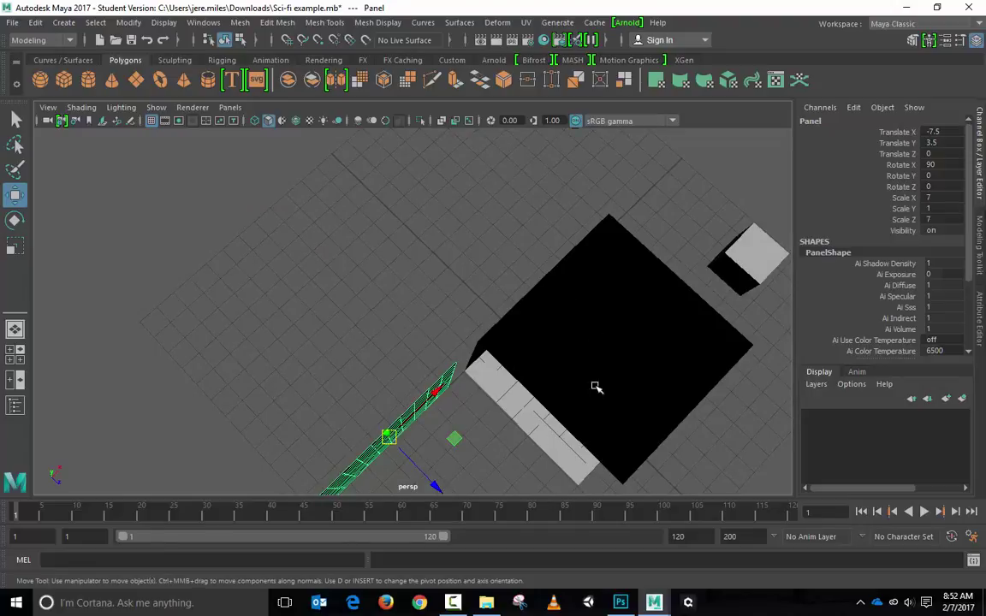
pyautogui.keyDown('alt'); pyautogui.moveTo(501, 387); pyautogui.dragTo(700, 351); pyautogui.keyUp('alt')
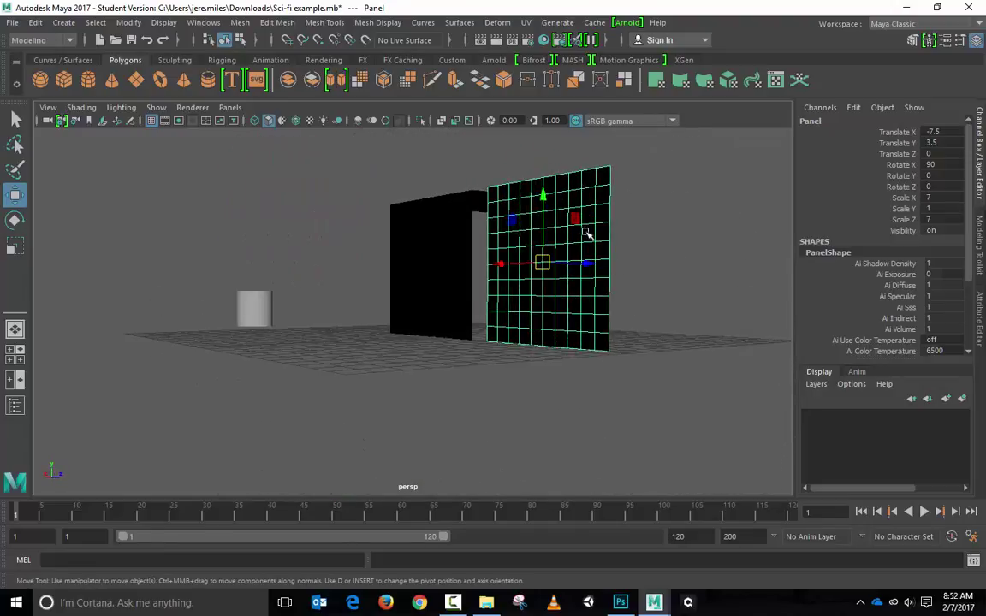
pyautogui.keyDown('alt'); pyautogui.moveTo(671, 297); pyautogui.dragTo(501, 309); pyautogui.keyUp('alt')
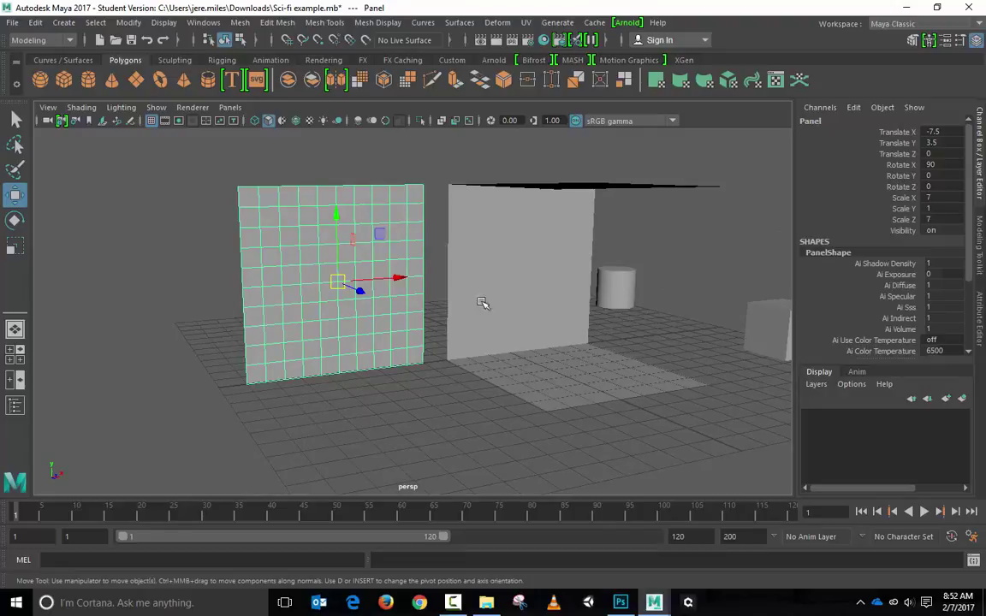
# Select the crate and inspect its sides, top and underside from several angles
pyautogui.click(781, 329)
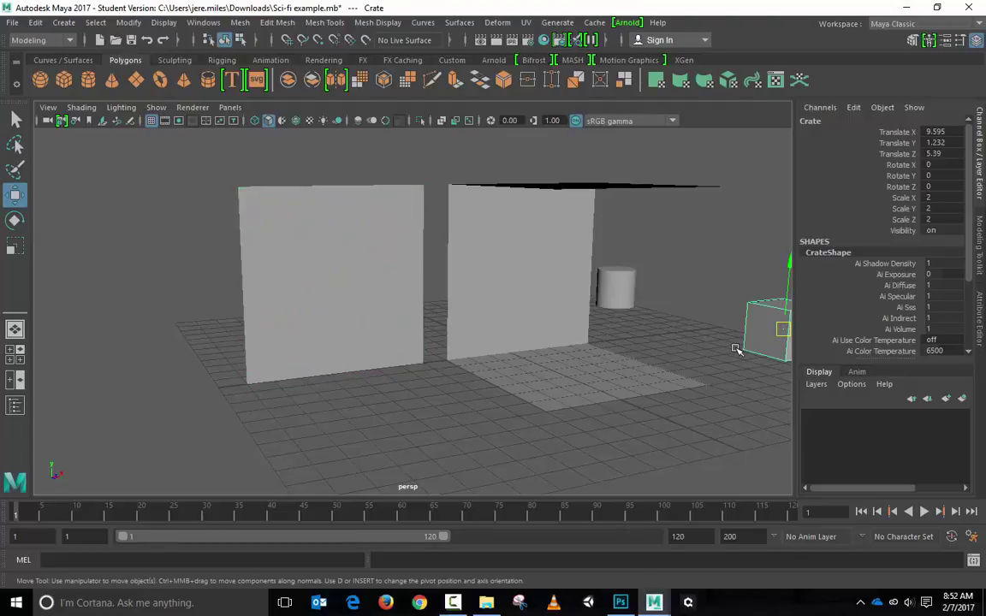
pyautogui.moveTo(737, 341)
pyautogui.keyDown('alt'); pyautogui.mouseDown()
pyautogui.moveTo(707, 344)
pyautogui.moveTo(739, 339)
pyautogui.mouseUp(); pyautogui.keyUp('alt')
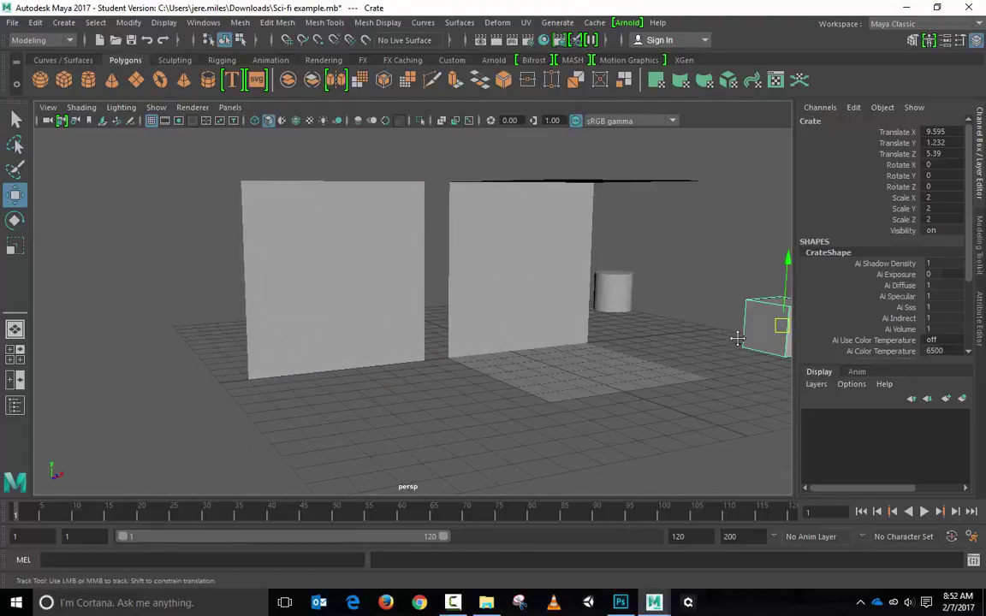
pyautogui.keyDown('alt'); pyautogui.moveTo(737, 339); pyautogui.dragTo(484, 348, button='middle'); pyautogui.keyUp('alt')
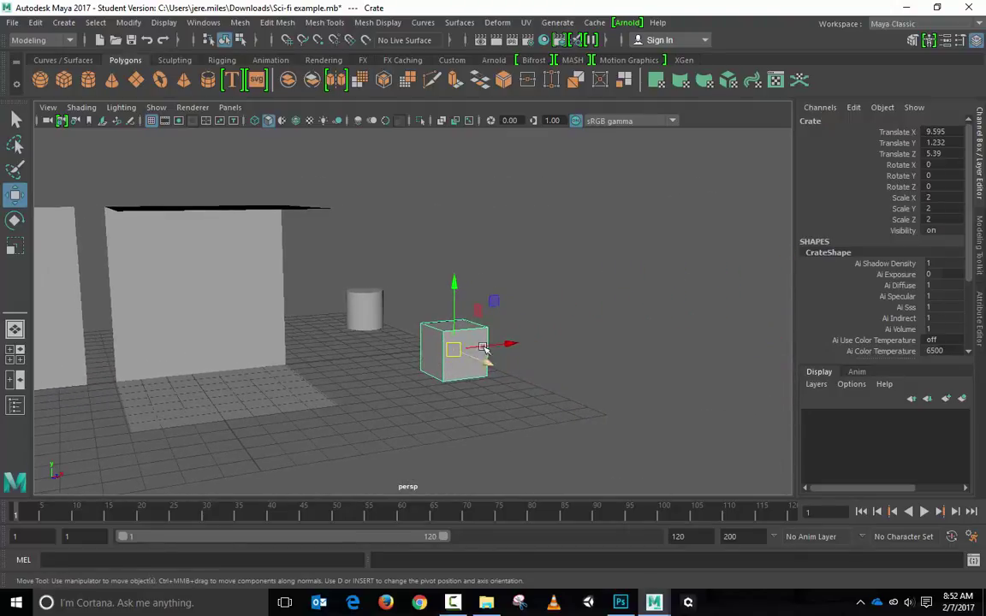
pyautogui.keyDown('alt'); pyautogui.moveTo(497, 370); pyautogui.dragTo(448, 354); pyautogui.keyUp('alt')
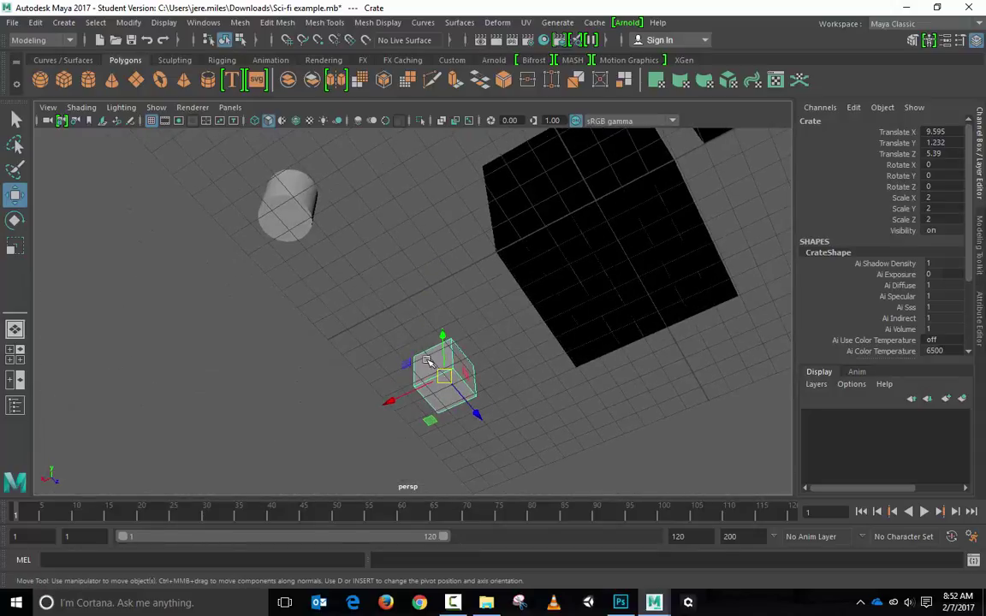
pyautogui.keyDown('alt'); pyautogui.moveTo(485, 413); pyautogui.dragTo(250, 374); pyautogui.keyUp('alt')
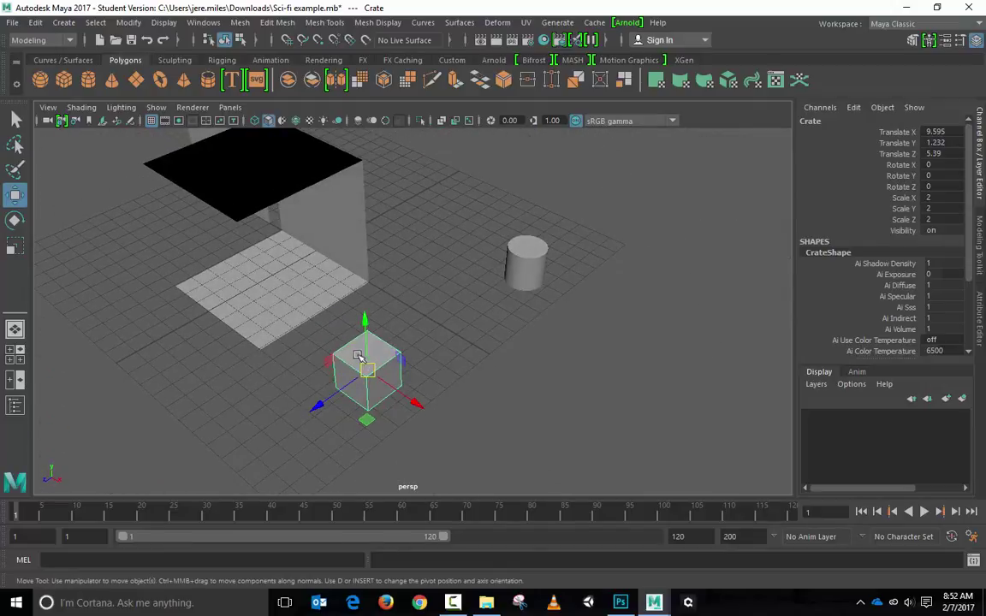
pyautogui.keyDown('alt'); pyautogui.moveTo(421, 366); pyautogui.dragTo(416, 310); pyautogui.keyUp('alt')
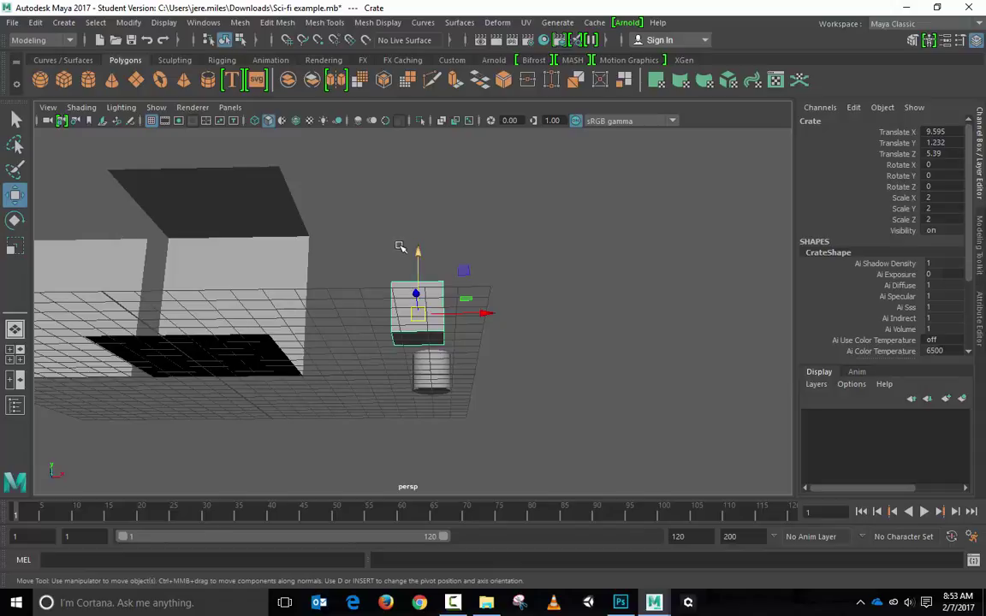
pyautogui.moveTo(401, 249)
pyautogui.keyDown('alt'); pyautogui.mouseDown()
pyautogui.moveTo(371, 293)
pyautogui.moveTo(386, 257)
pyautogui.mouseUp(); pyautogui.keyUp('alt')
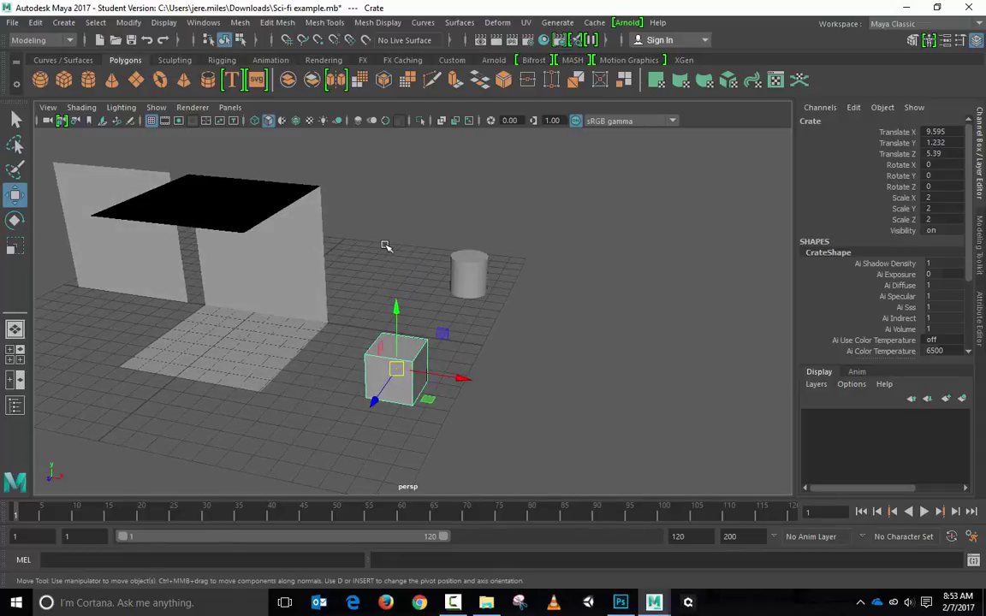
# Reselect the flat panel and undo the accidental move
pyautogui.keyDown('alt'); pyautogui.moveTo(385, 246); pyautogui.dragTo(566, 269, button='middle'); pyautogui.keyUp('alt')
pyautogui.click(255, 254)
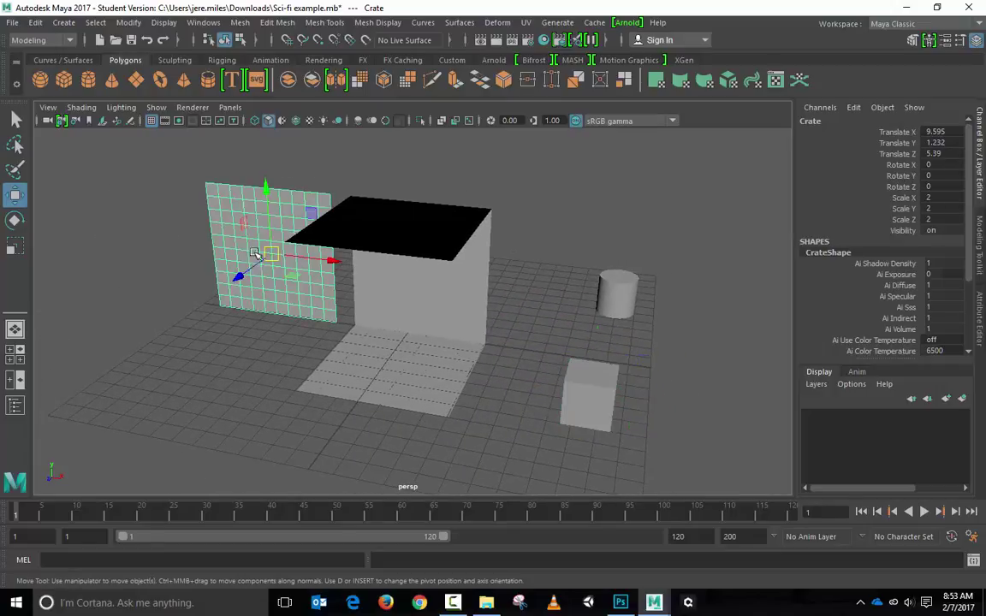
pyautogui.keyDown('alt'); pyautogui.moveTo(208, 330); pyautogui.dragTo(254, 311); pyautogui.keyUp('alt')
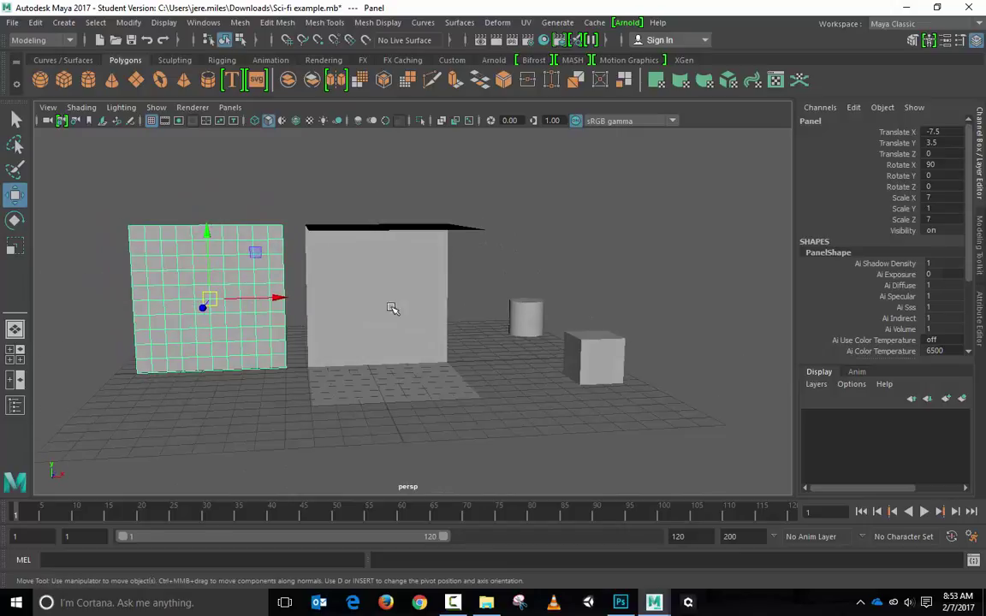
pyautogui.moveTo(490, 265); pyautogui.dragTo(689, 277, button='middle')
pyautogui.hotkey('ctrl', 'z')
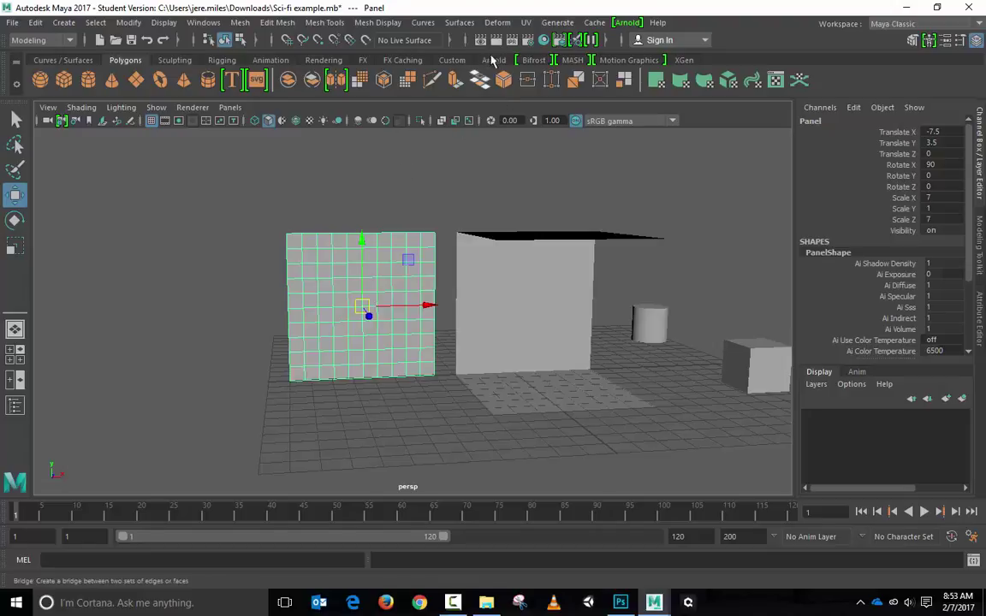
# Open the UV Editor for the selected panel and frame the 0 to 1 UV square in it
pyautogui.click(526, 24)
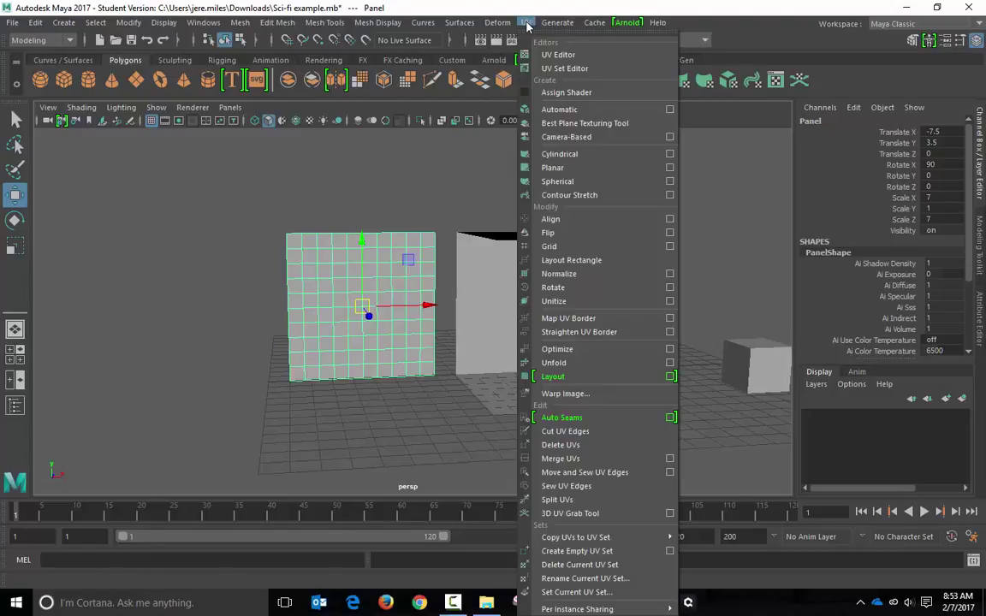
pyautogui.click(556, 55)
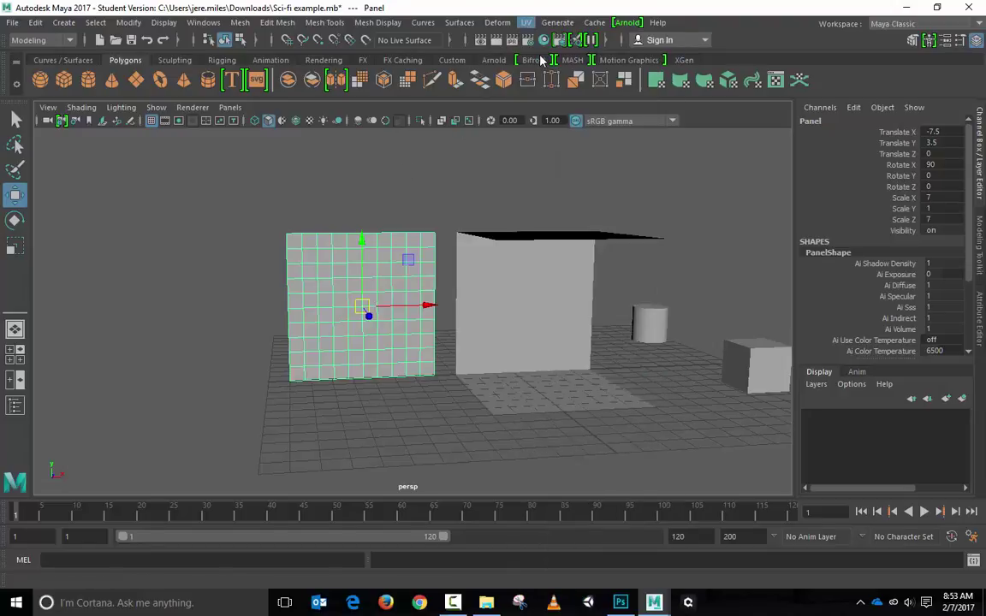
pyautogui.moveTo(589, 154); pyautogui.dragTo(522, 74)
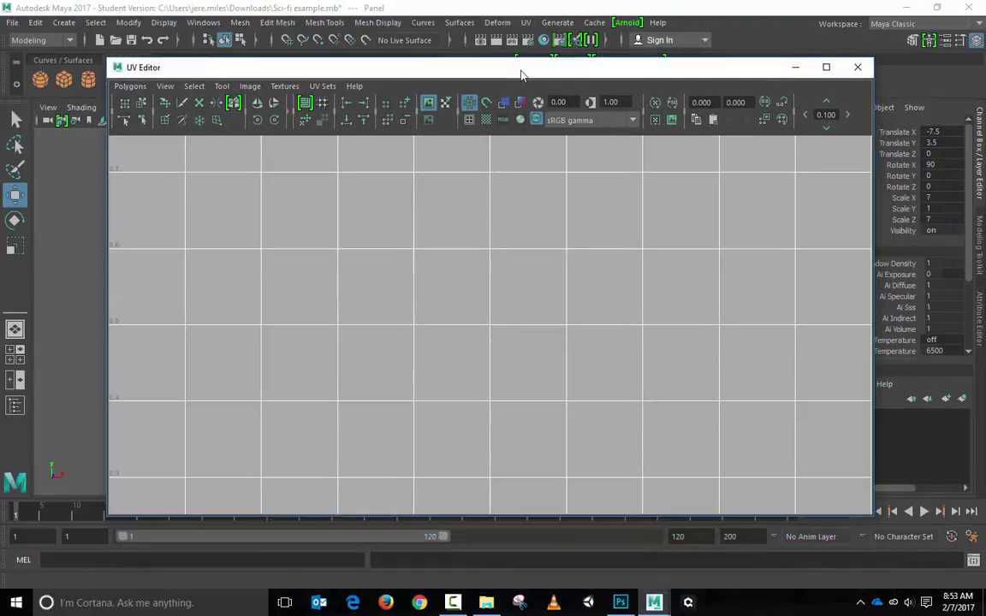
pyautogui.scroll(-5, 532, 190)
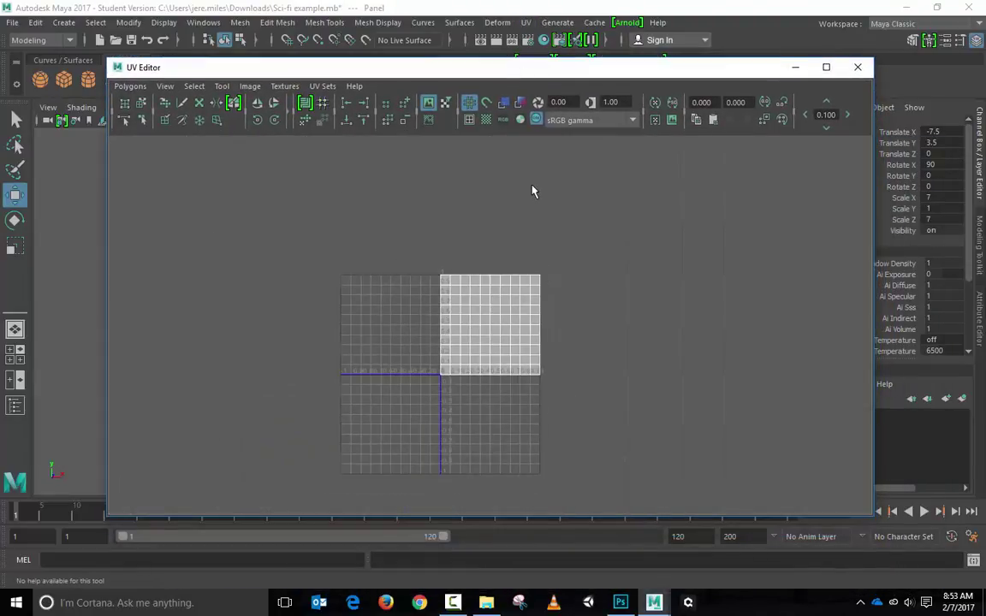
pyautogui.scroll(3, 532, 190)
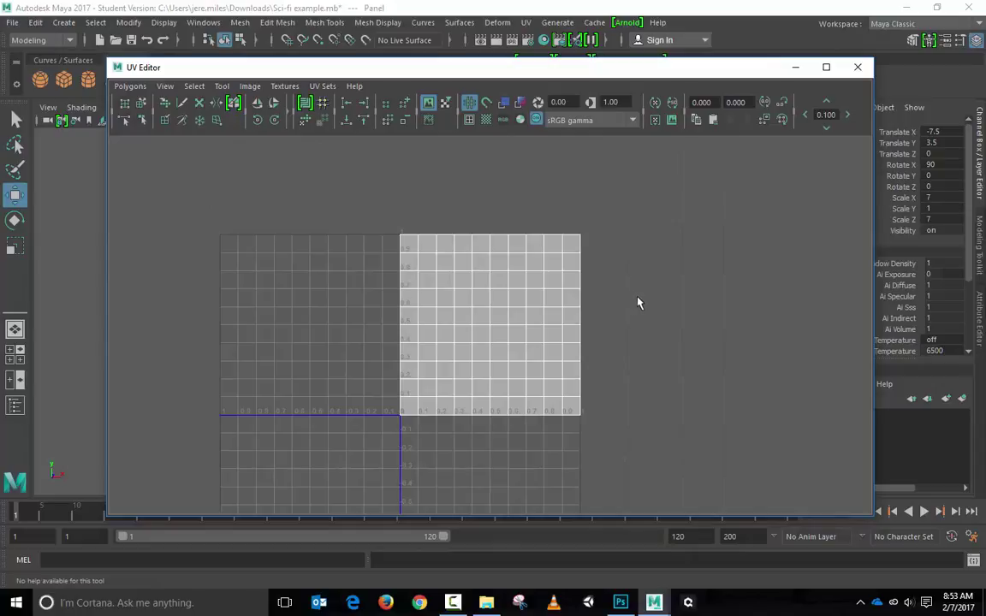
pyautogui.keyDown('alt'); pyautogui.moveTo(638, 321); pyautogui.dragTo(661, 269, button='middle'); pyautogui.keyUp('alt')
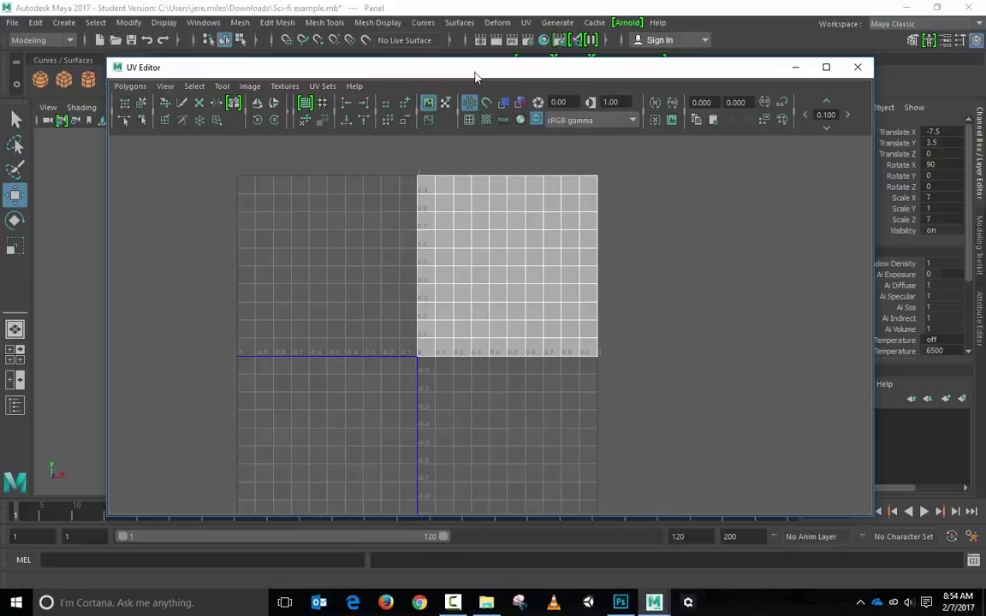
# Move the UV Editor window clear of the viewport and bring the editor up again
pyautogui.moveTo(476, 74); pyautogui.dragTo(985, 137)
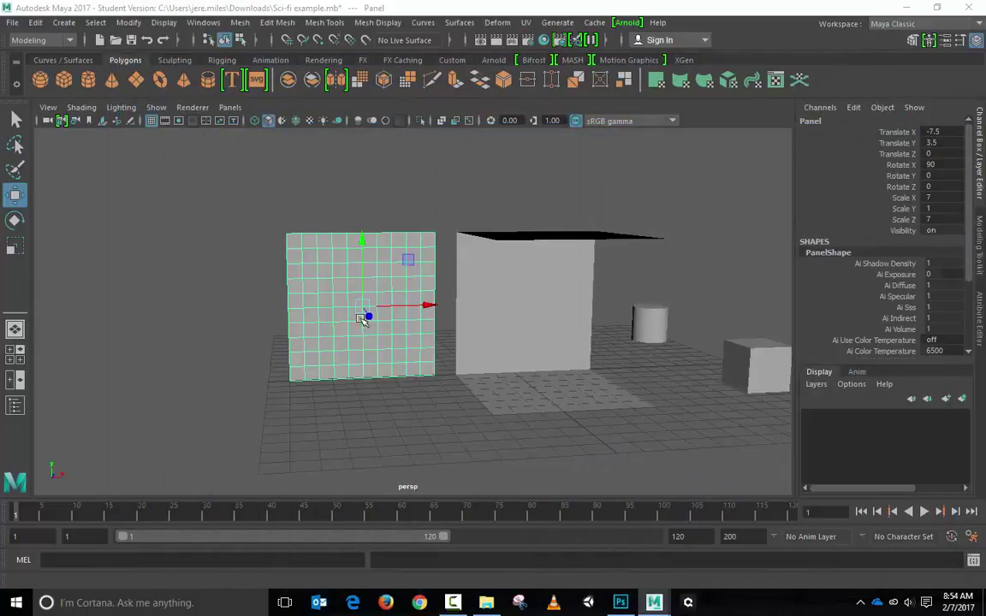
pyautogui.click(526, 24)
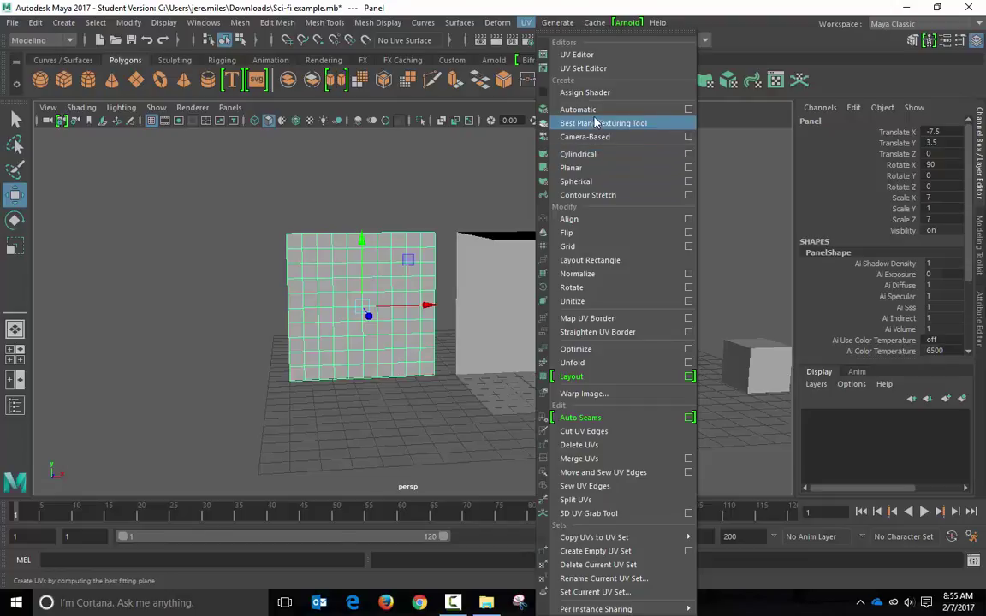
pyautogui.click(577, 55)
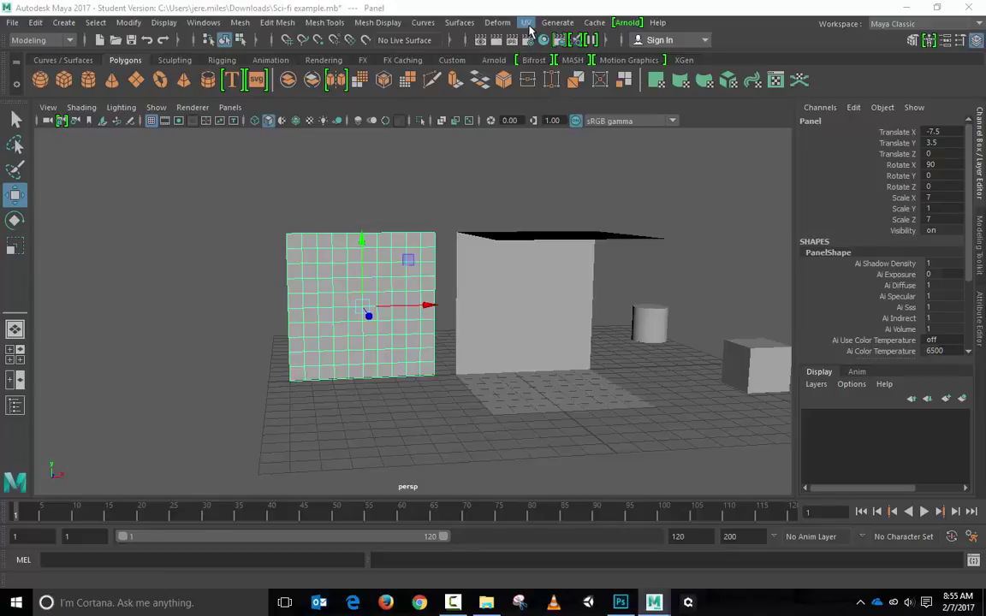
# Apply a planar UV projection with the current settings to the flat panel and bring its UVs up in the UV Editor
pyautogui.click(526, 22)
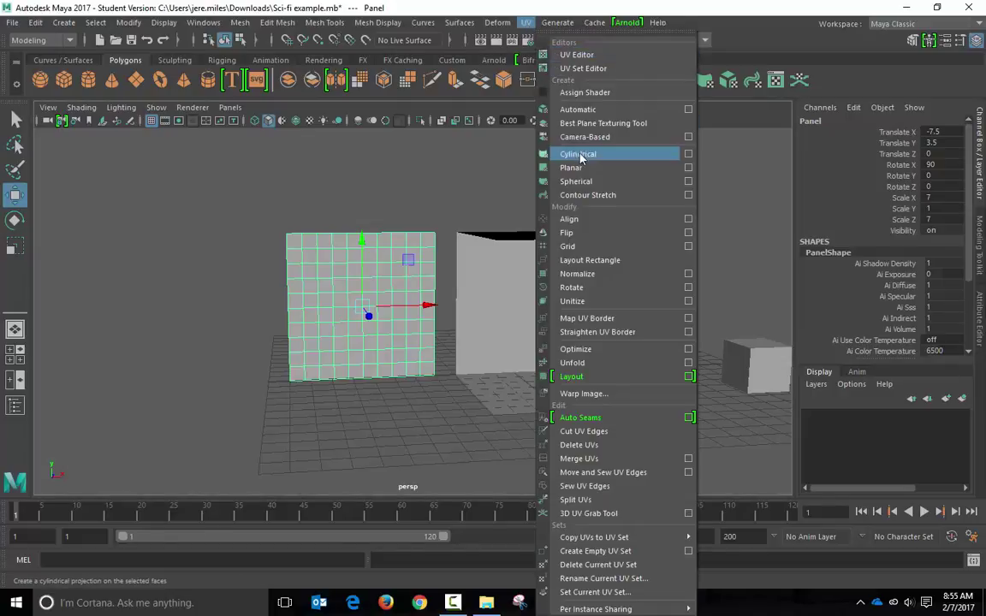
pyautogui.click(581, 168)
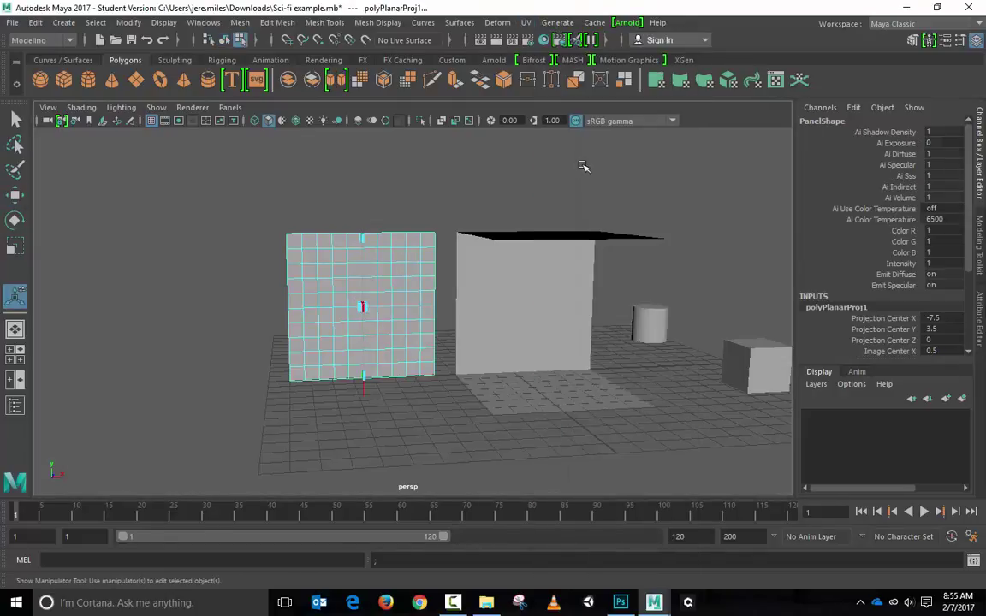
pyautogui.moveTo(985, 32); pyautogui.dragTo(815, 85)
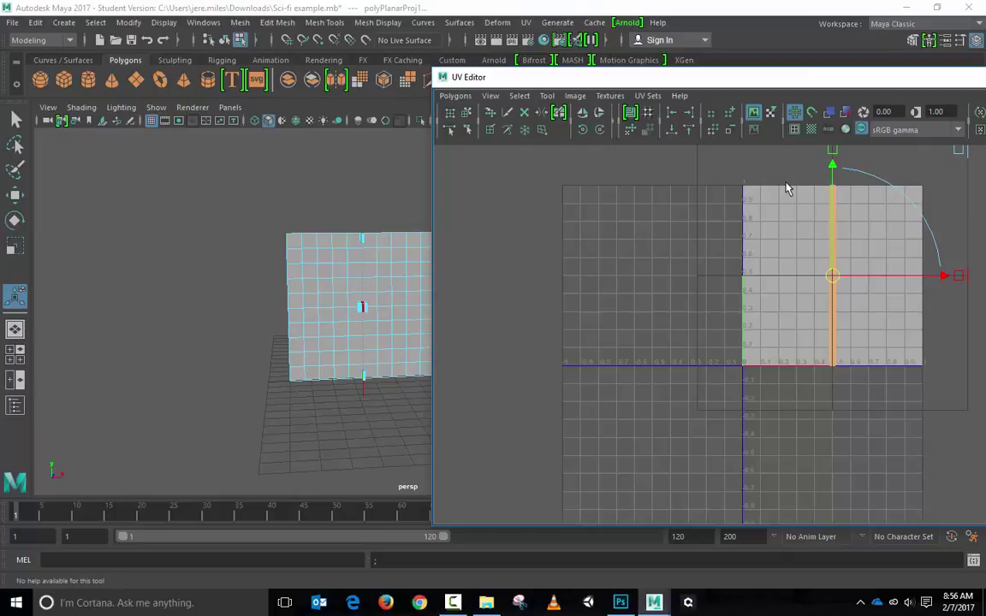
# Turn on the checker map display in the UV Editor and inspect the checker stretching on the panel
pyautogui.click(813, 130)
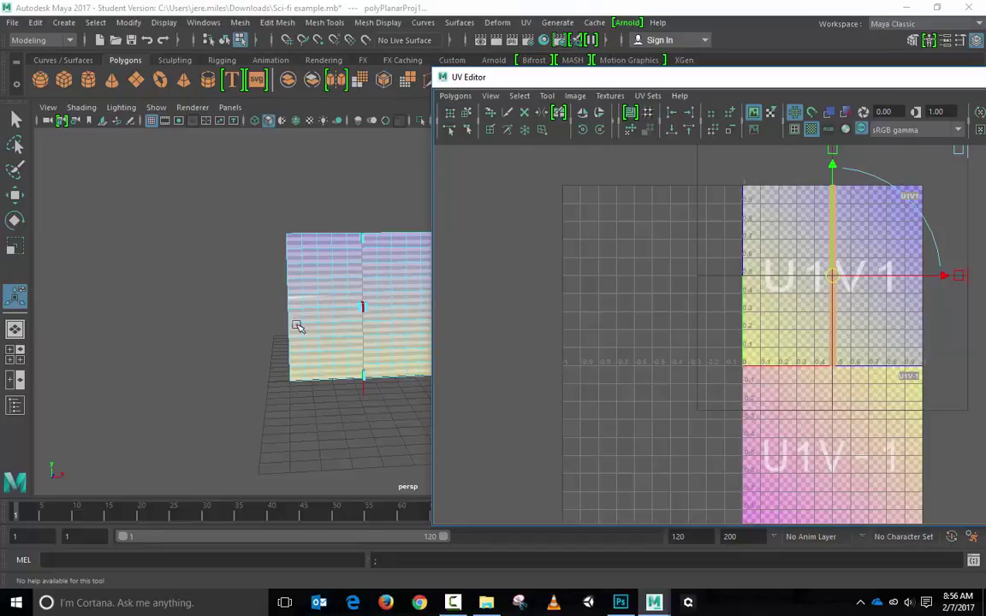
pyautogui.moveTo(634, 79); pyautogui.dragTo(970, 121)
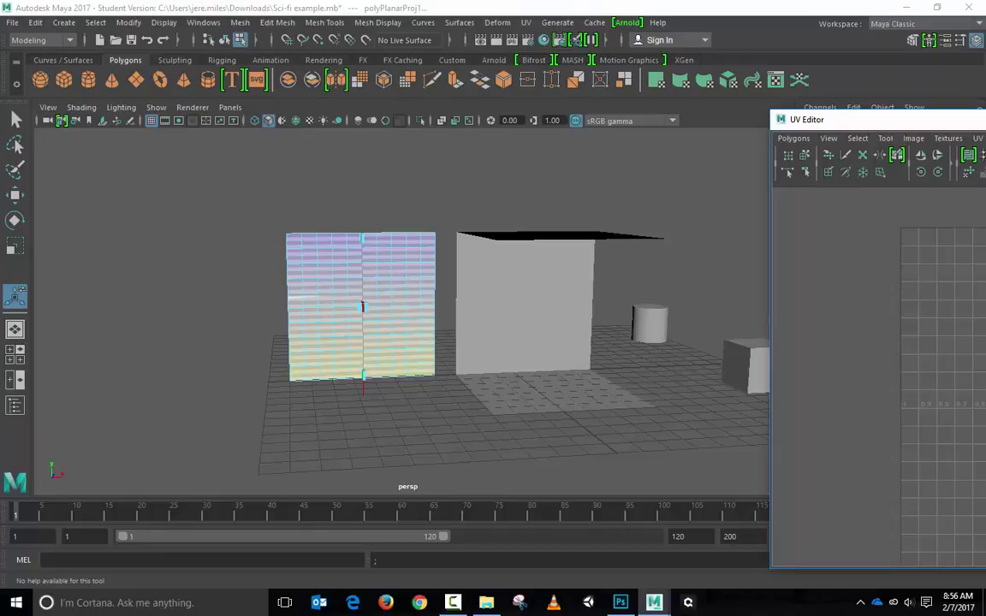
pyautogui.moveTo(908, 120); pyautogui.dragTo(396, 114)
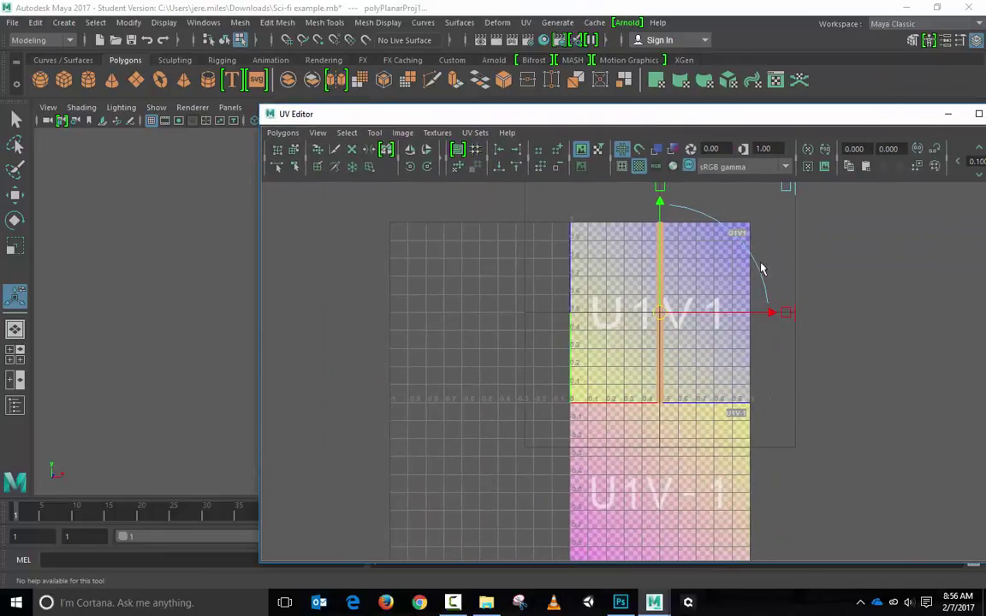
pyautogui.moveTo(769, 120); pyautogui.dragTo(985, 107)
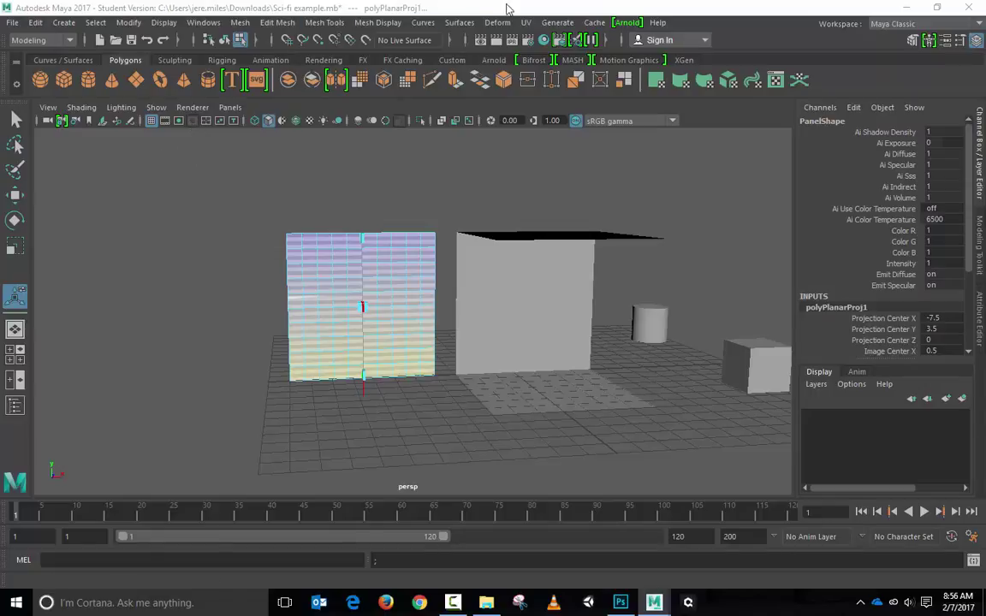
# Open the Planar Mapping options for the panel and place the dialog clear of it
pyautogui.click(523, 24)
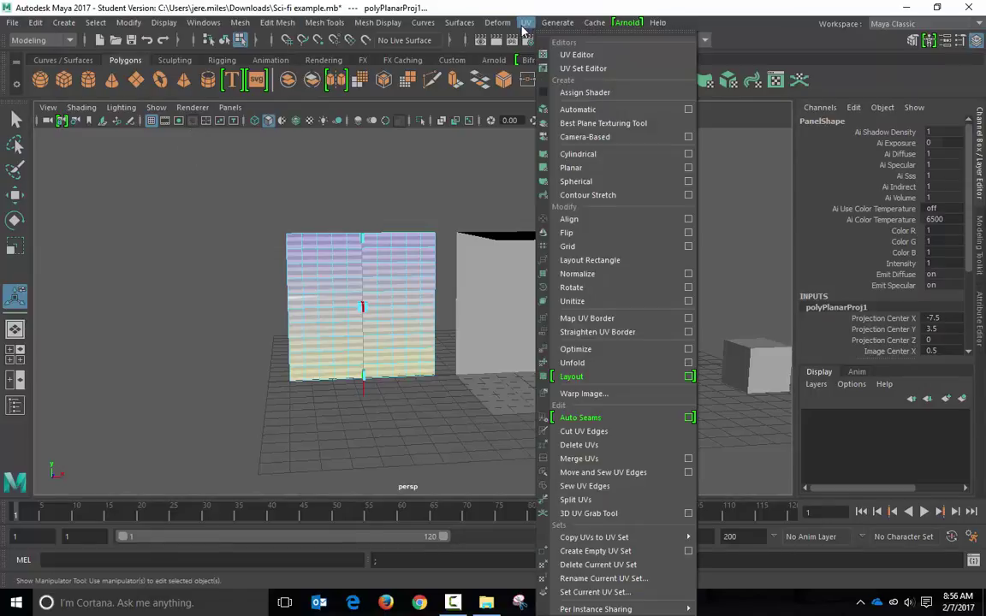
pyautogui.click(689, 167)
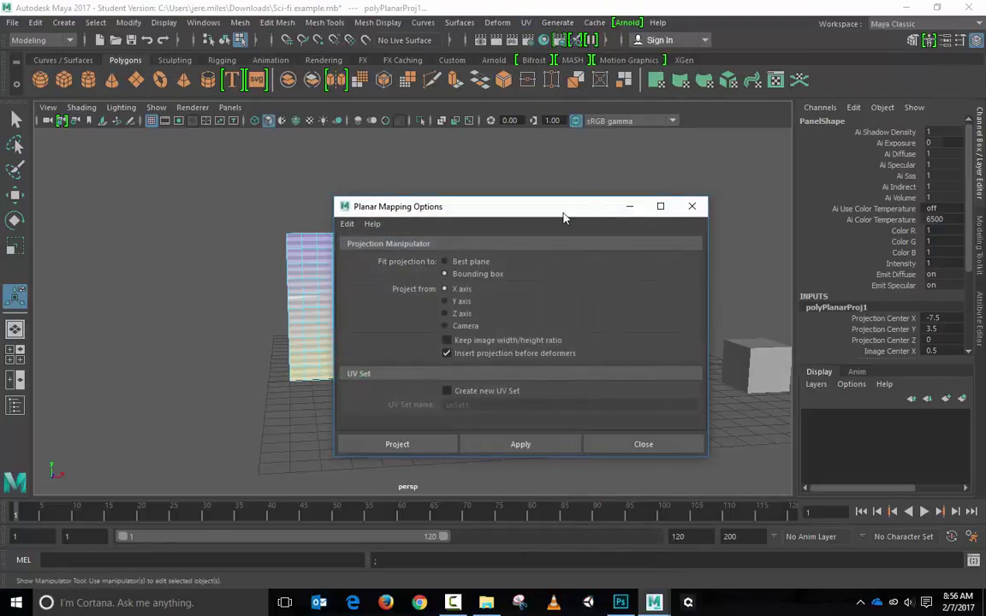
pyautogui.moveTo(563, 214); pyautogui.dragTo(790, 94)
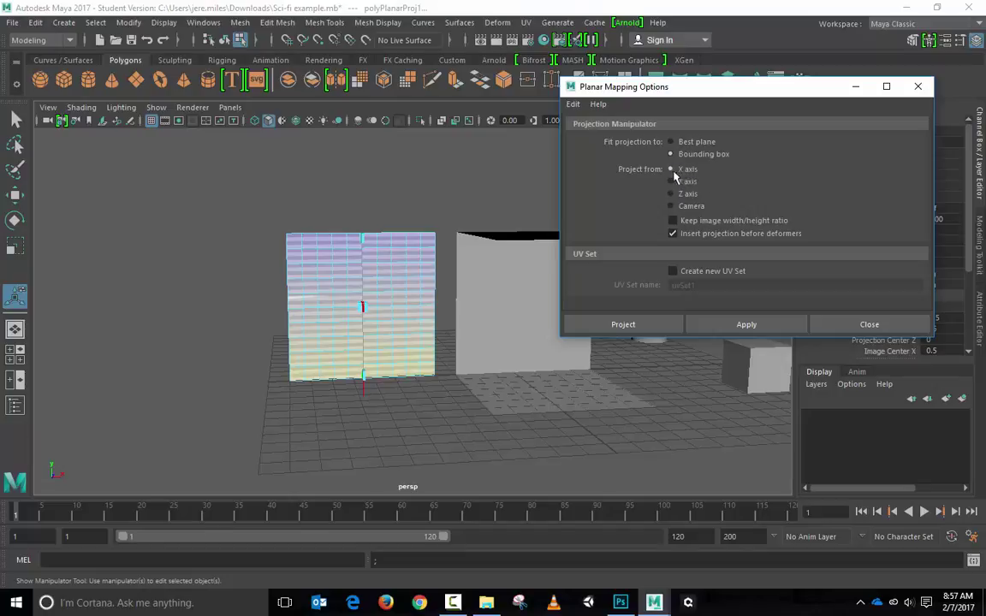
# Examine the panel along the X axis against its UVs, and try Y as the projection axis while viewing it from above
pyautogui.click(14, 194)
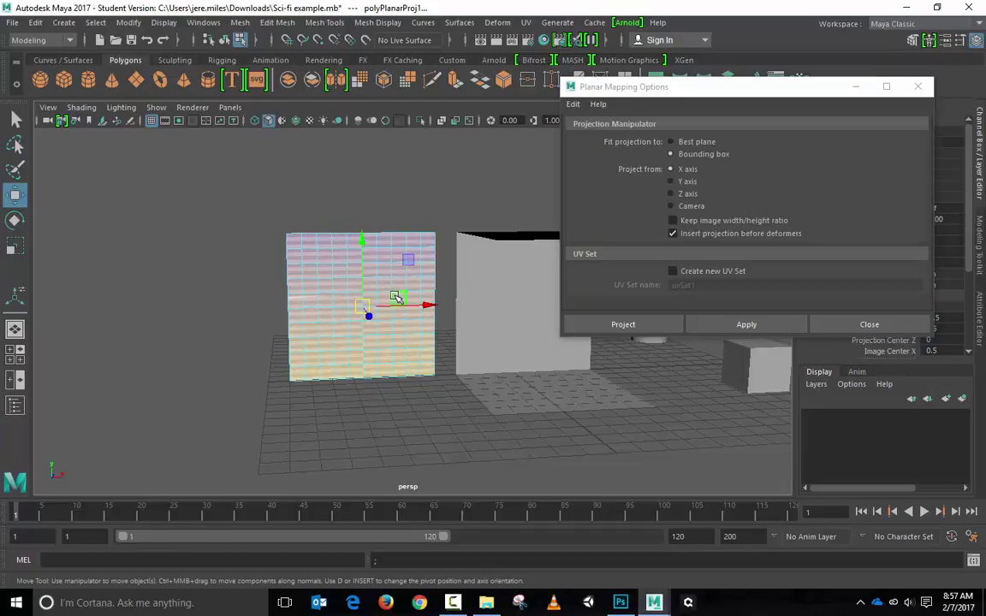
pyautogui.keyDown('alt'); pyautogui.moveTo(220, 295); pyautogui.dragTo(373, 334); pyautogui.keyUp('alt')
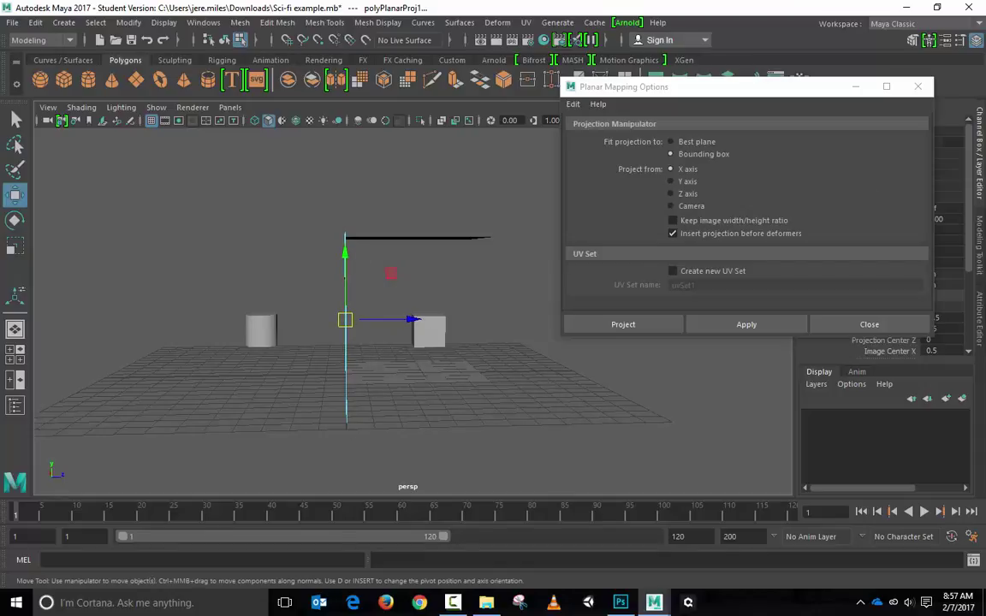
pyautogui.moveTo(984, 65); pyautogui.dragTo(487, 46)
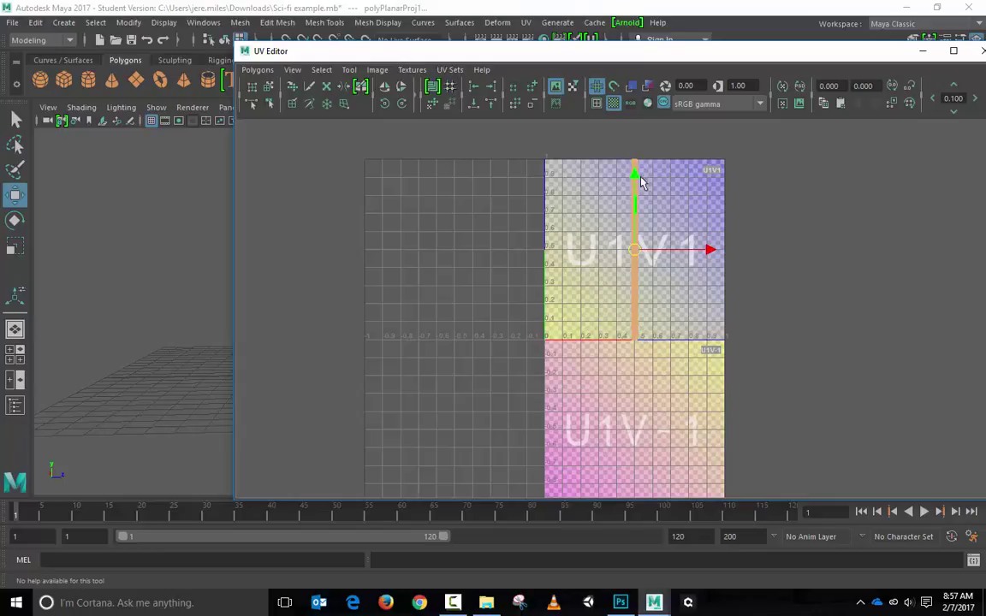
pyautogui.moveTo(666, 58); pyautogui.dragTo(985, 81)
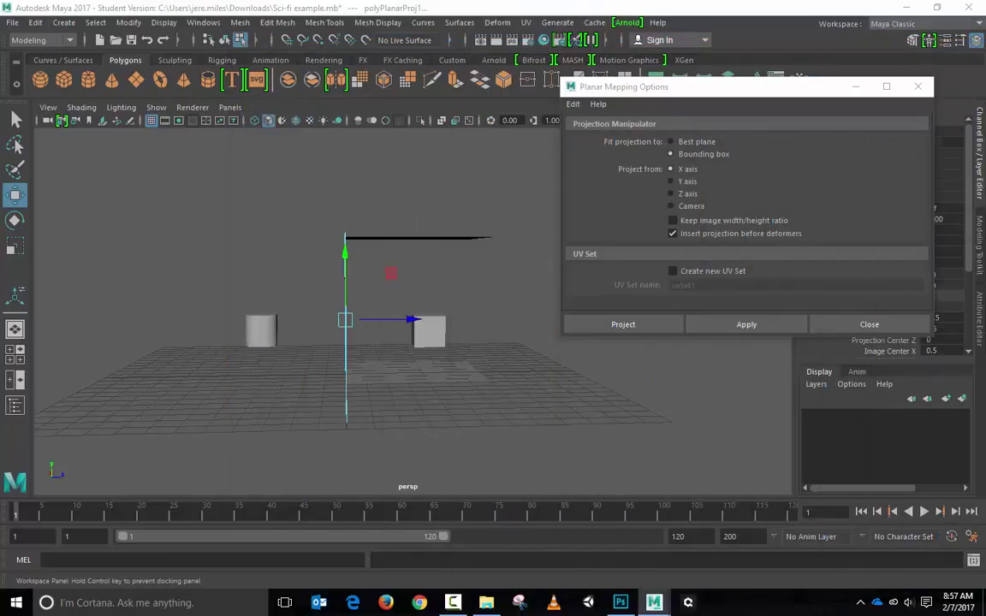
pyautogui.click(673, 182)
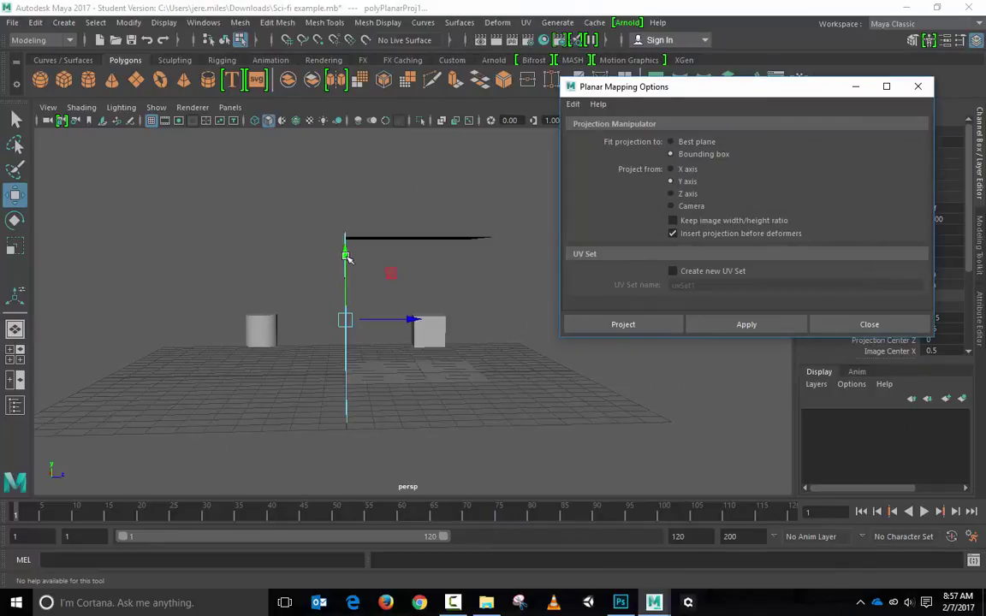
pyautogui.keyDown('alt'); pyautogui.moveTo(321, 205); pyautogui.dragTo(437, 338); pyautogui.keyUp('alt')
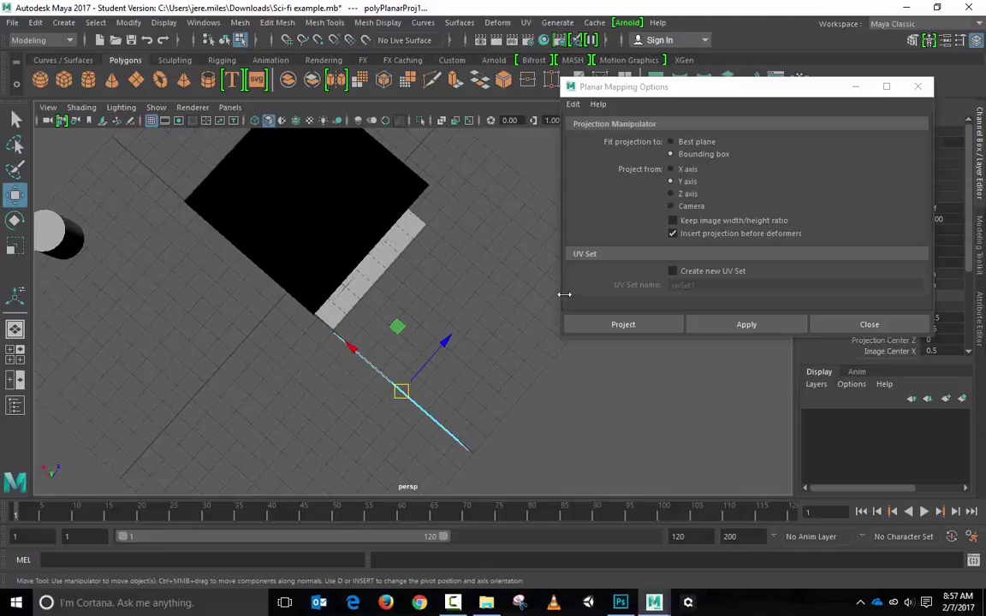
# Project the panel's planar UVs from the Z axis, fitted to the bounding box
pyautogui.click(673, 194)
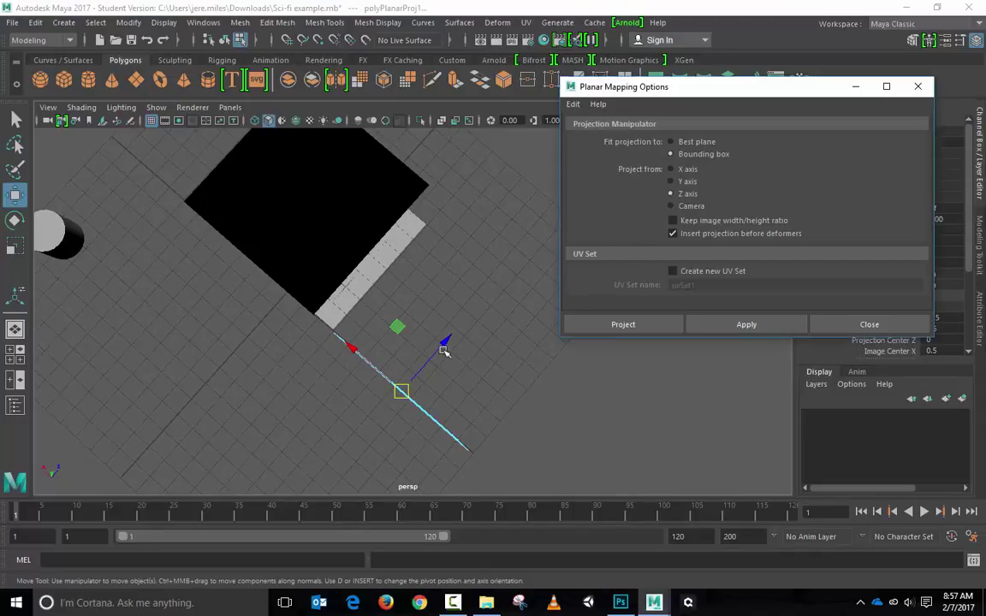
pyautogui.keyDown('alt'); pyautogui.moveTo(476, 377); pyautogui.dragTo(257, 290); pyautogui.keyUp('alt')
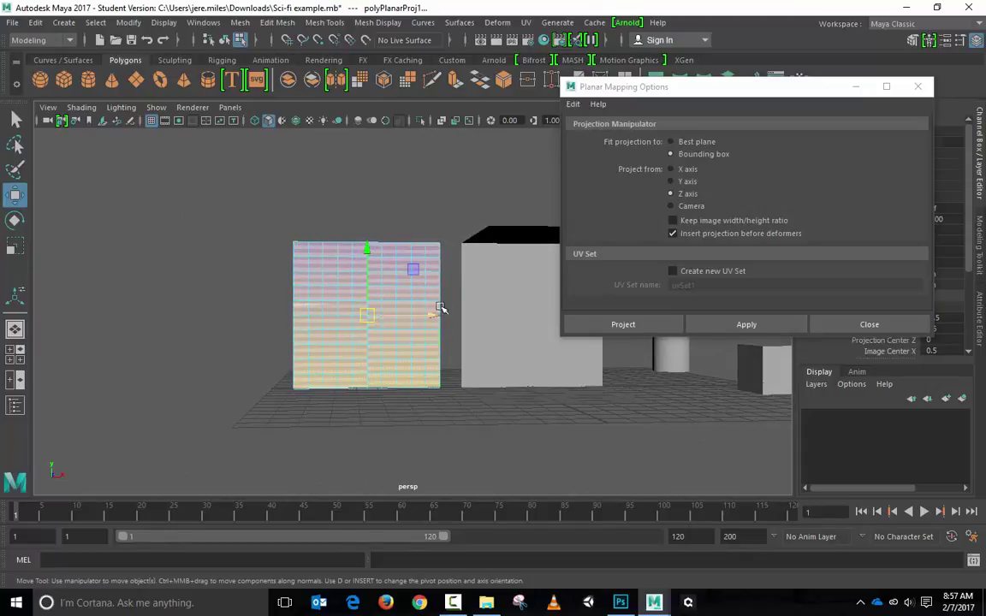
pyautogui.keyDown('alt'); pyautogui.moveTo(301, 332); pyautogui.dragTo(452, 331); pyautogui.keyUp('alt')
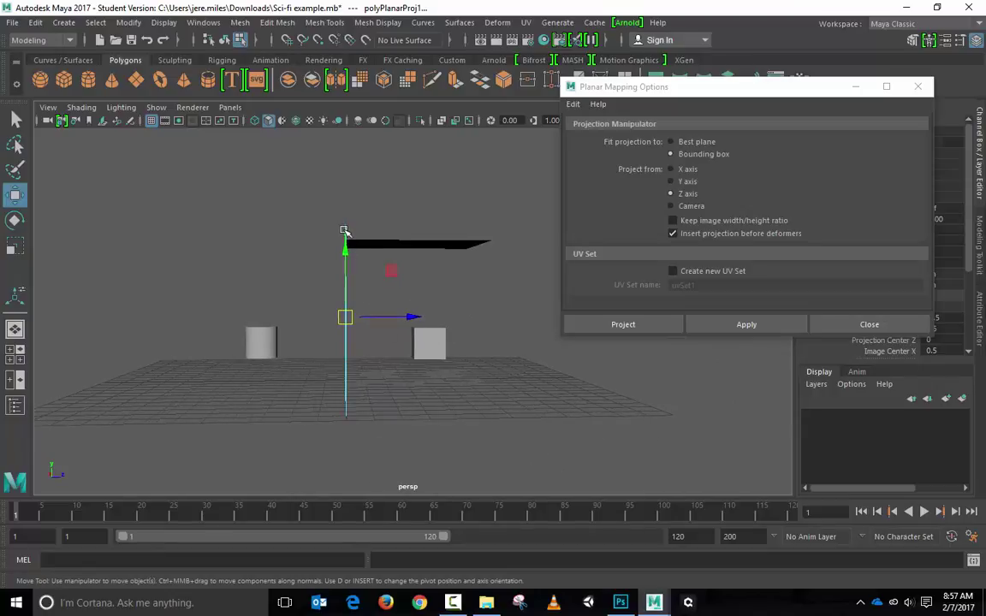
pyautogui.keyDown('alt'); pyautogui.moveTo(428, 341); pyautogui.dragTo(286, 344); pyautogui.keyUp('alt')
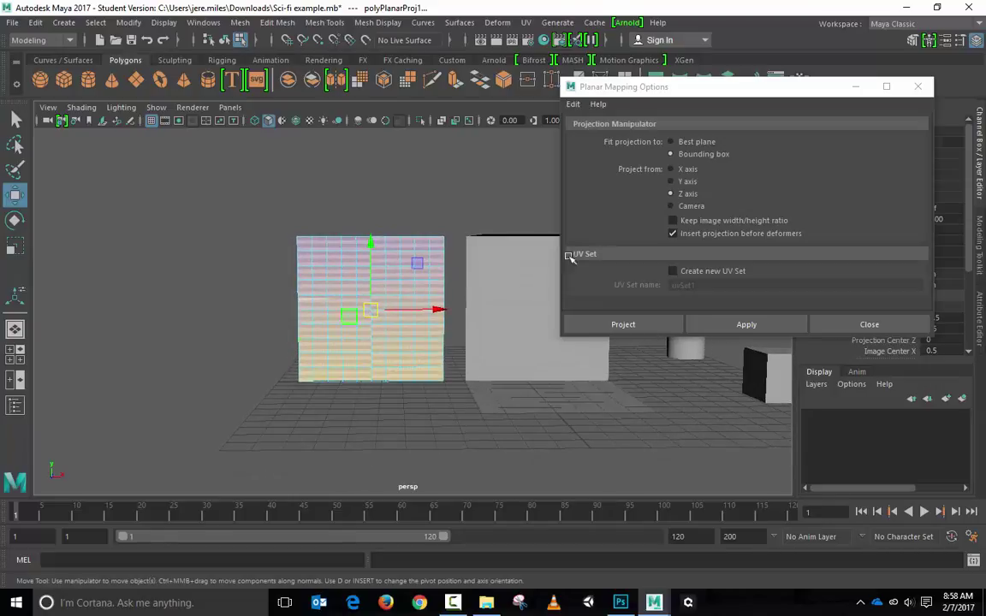
pyautogui.click(623, 324)
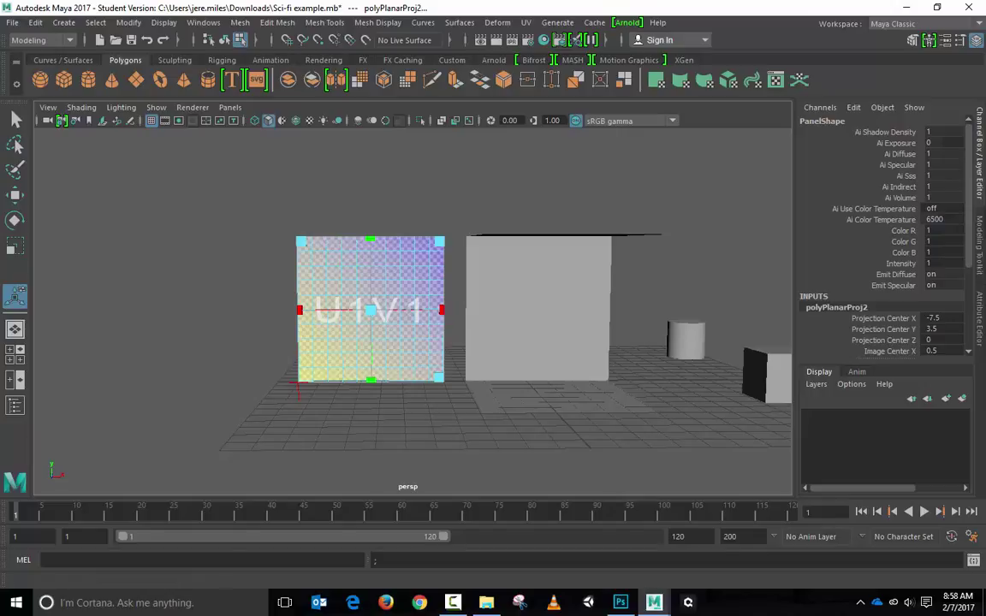
# Bring the UV Editor back into view and open the UV Snapshot options for the panel's UVs
pyautogui.moveTo(984, 75); pyautogui.dragTo(489, 54)
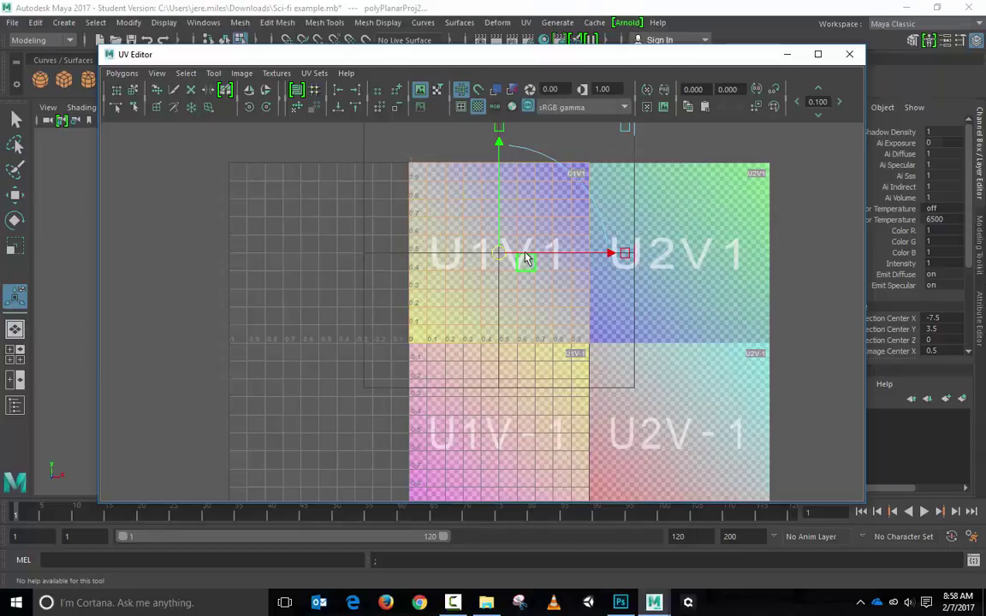
pyautogui.moveTo(510, 55); pyautogui.dragTo(677, 61)
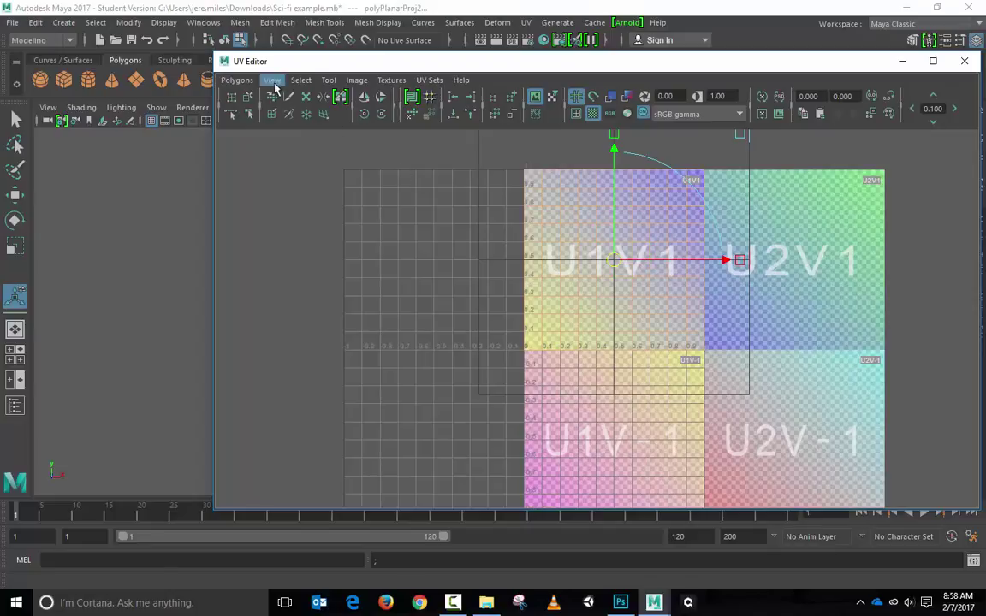
pyautogui.click(239, 82)
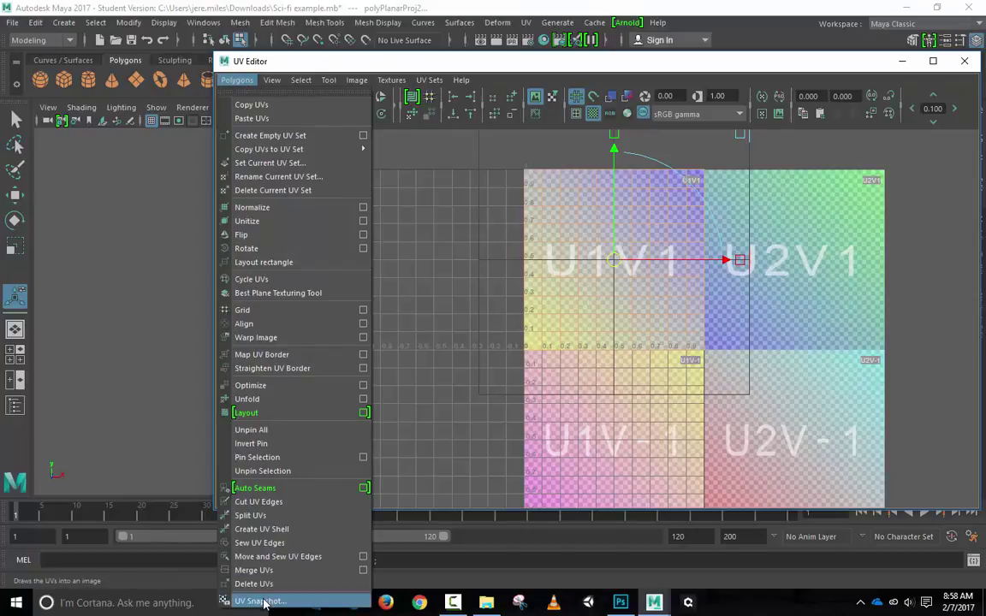
pyautogui.click(357, 79)
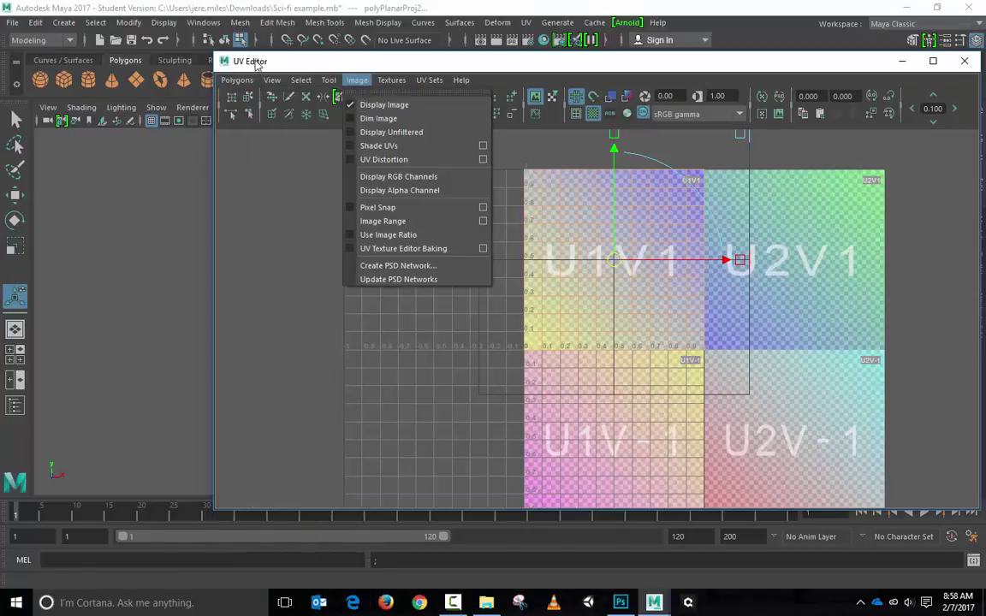
pyautogui.click(237, 80)
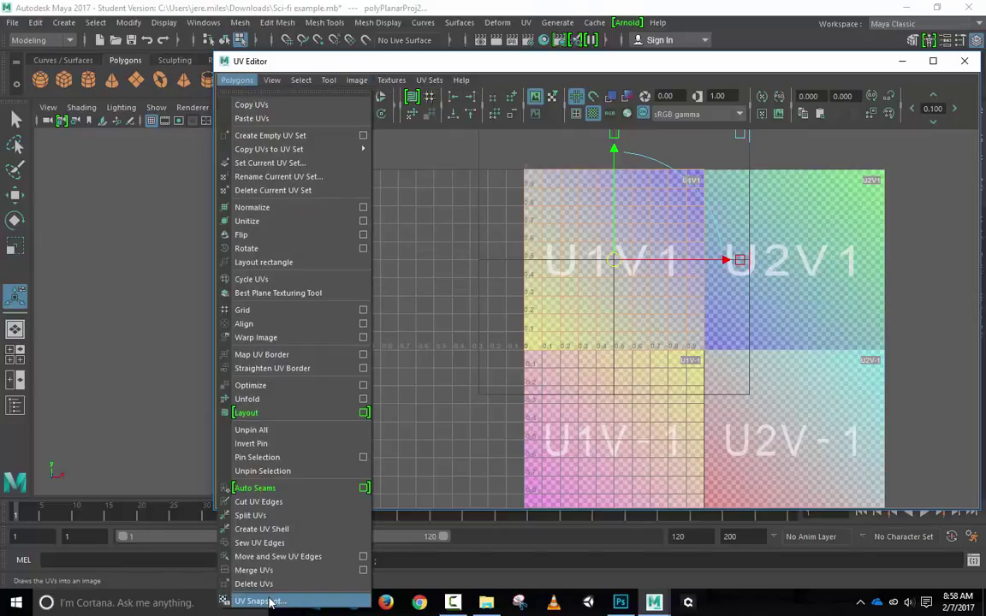
pyautogui.click(257, 539)
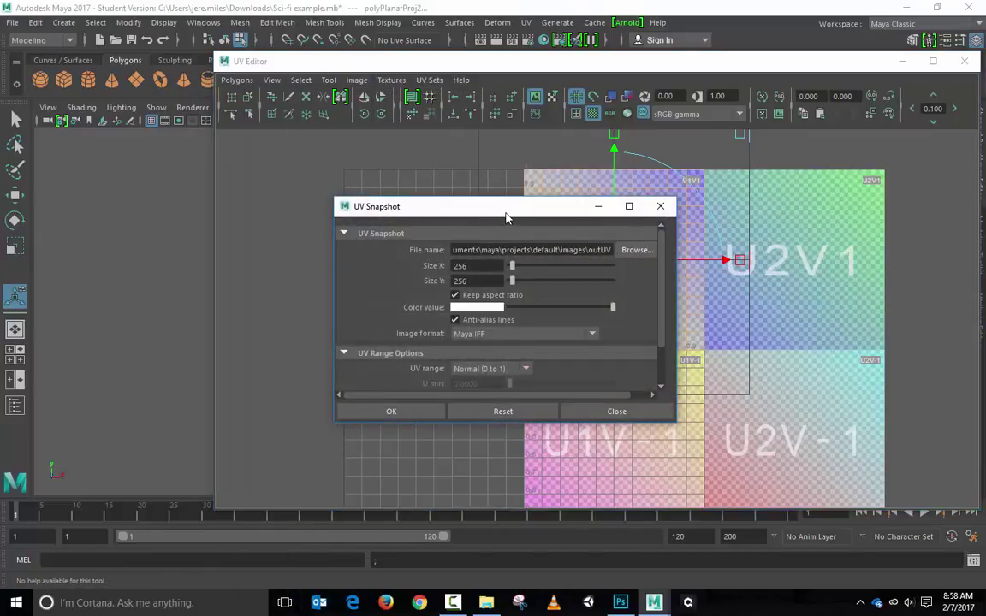
pyautogui.moveTo(506, 218); pyautogui.dragTo(446, 93)
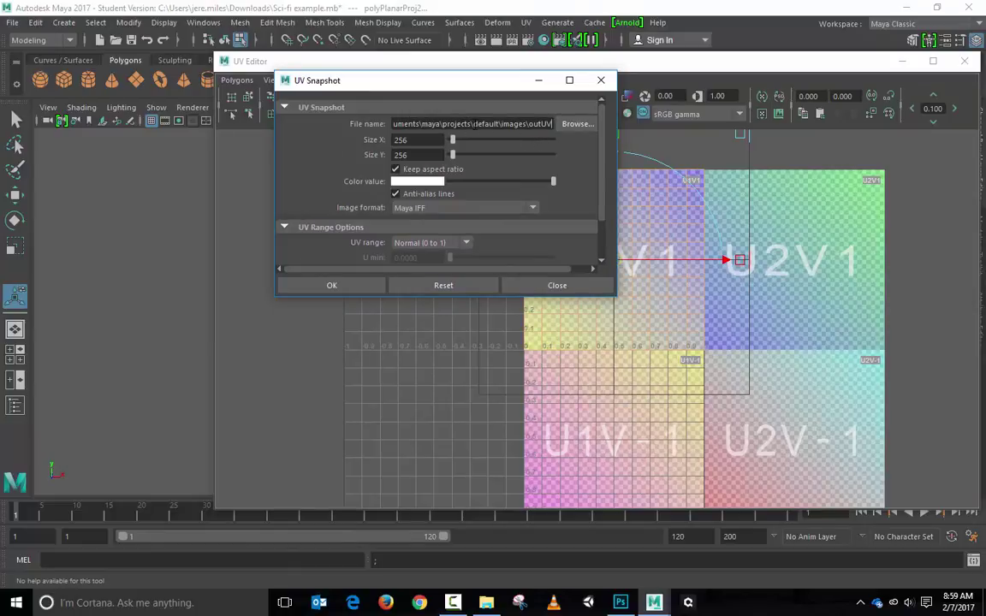
# Set the snapshot's output file to plane_template in the "sci-fi example" folder inside Downloads
pyautogui.click(575, 125)
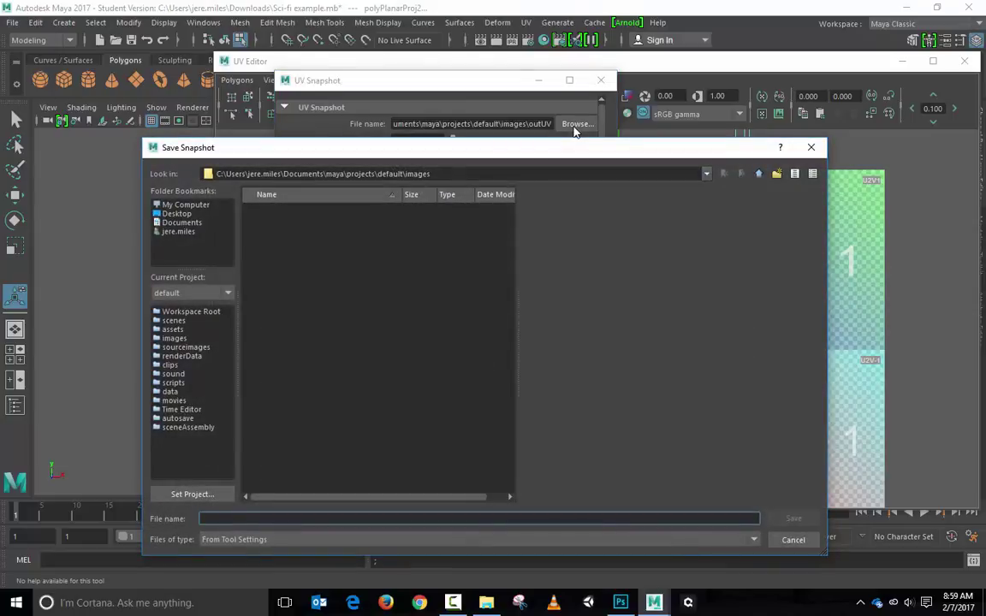
pyautogui.click(180, 232)
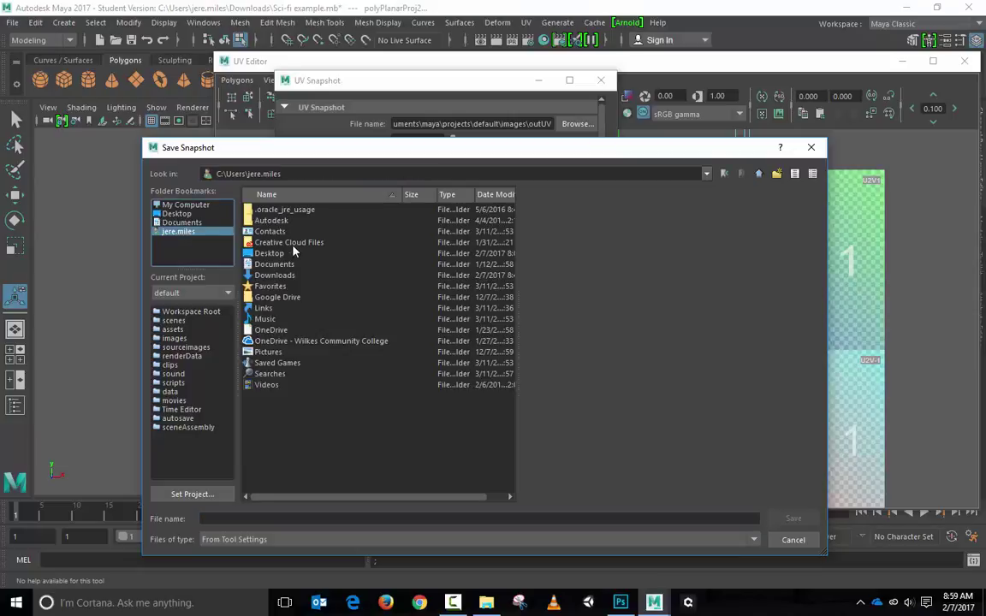
pyautogui.click(282, 277)
pyautogui.doubleClick(281, 276)
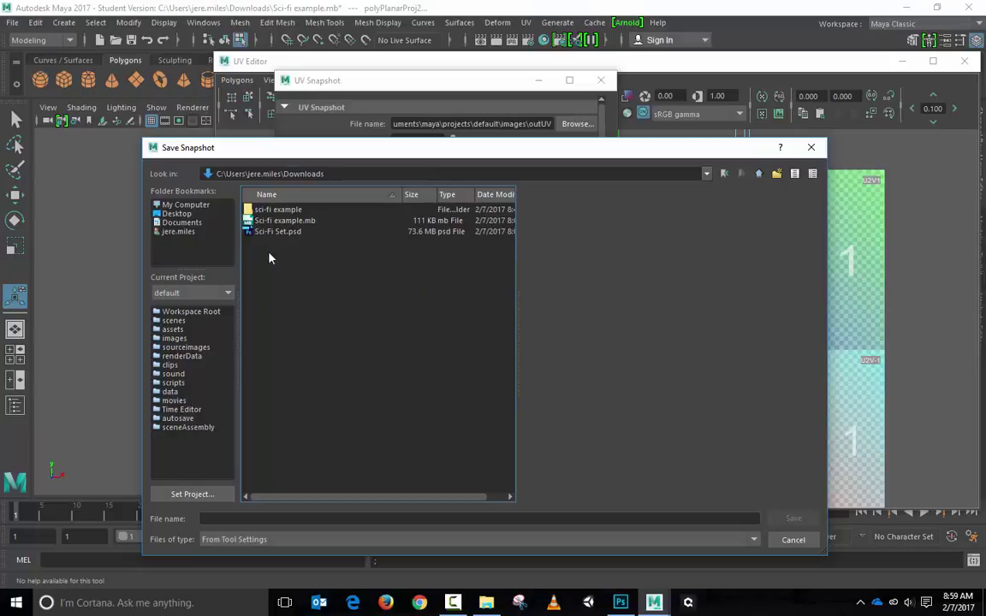
pyautogui.doubleClick(281, 211)
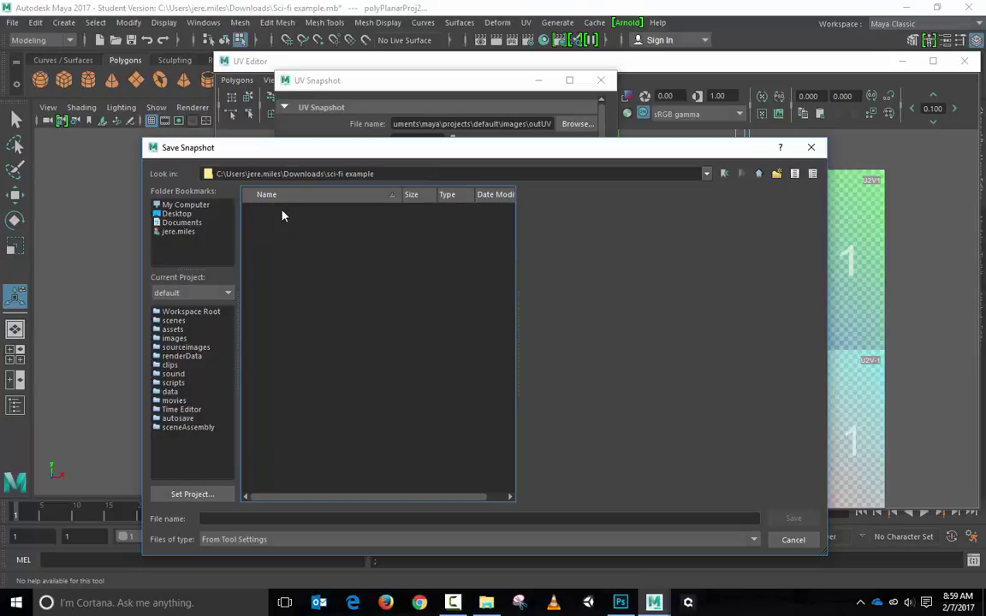
pyautogui.click(276, 518)
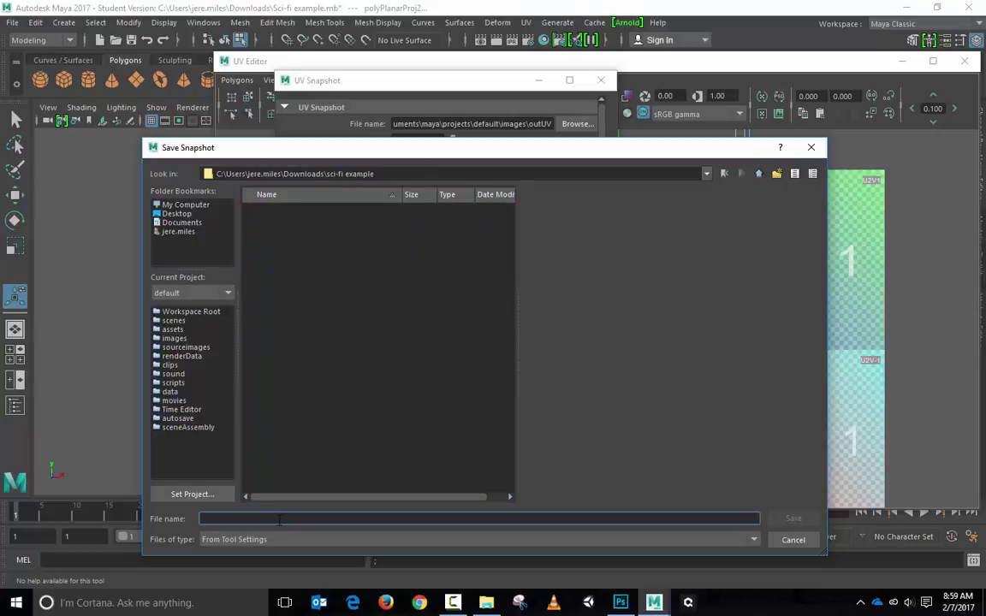
pyautogui.write('plane_template')
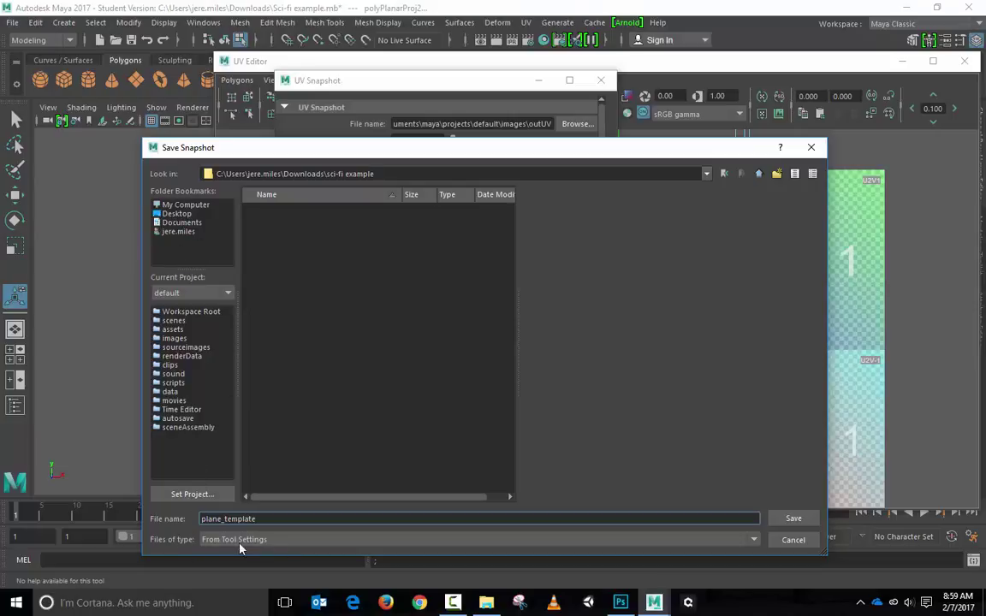
pyautogui.click(795, 519)
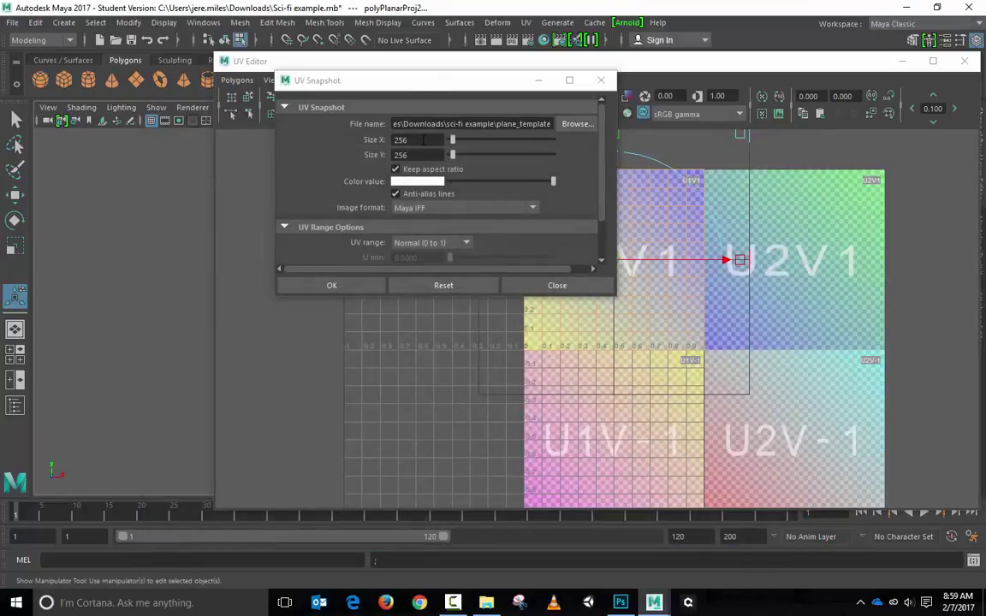
# Export the panel's UV snapshot at 1024 by 1024 in Maya IFF format, with slightly darkened green UV lines
pyautogui.click(433, 140)
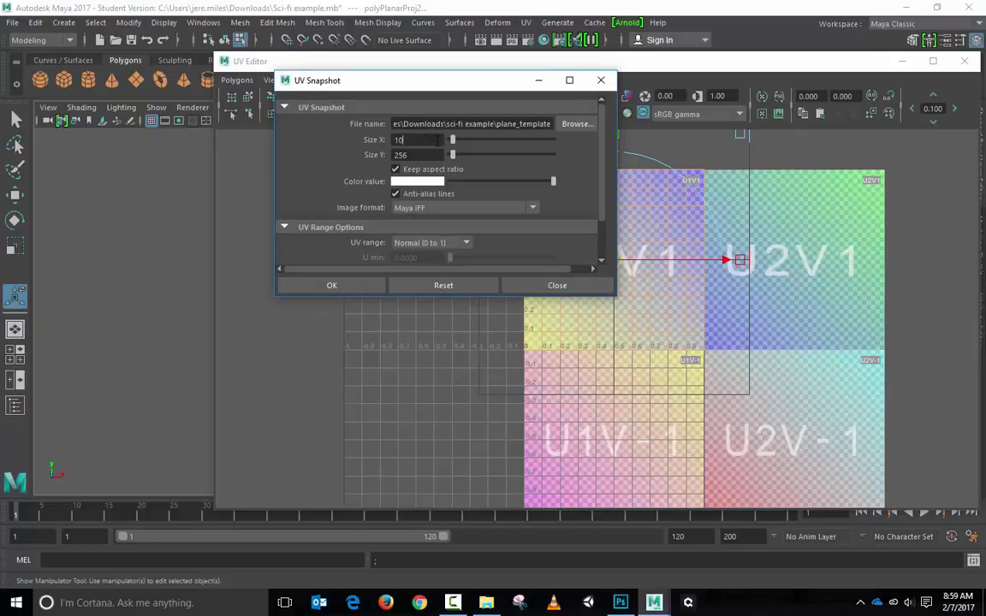
pyautogui.press('Tab')
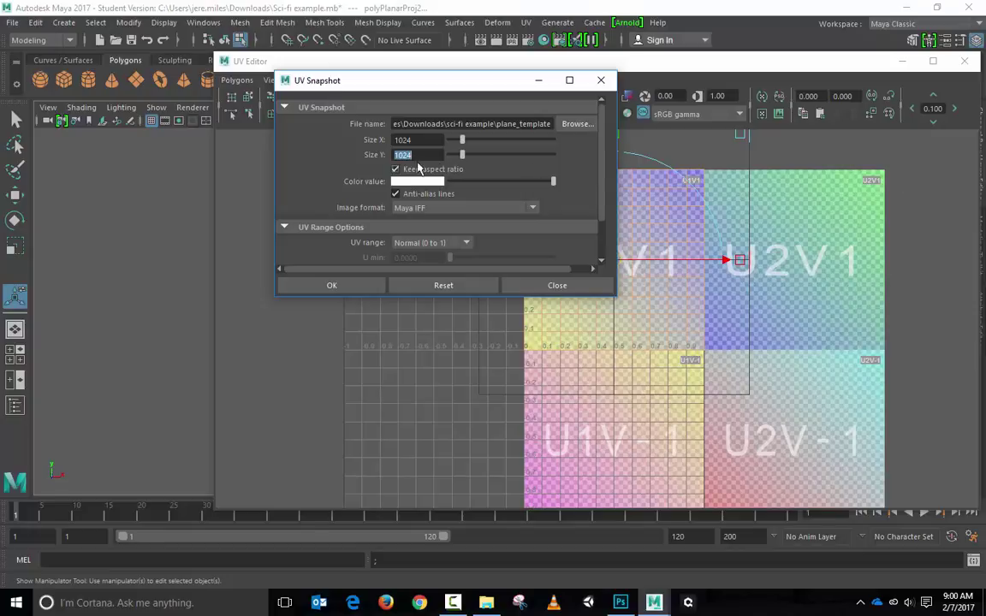
pyautogui.click(411, 182)
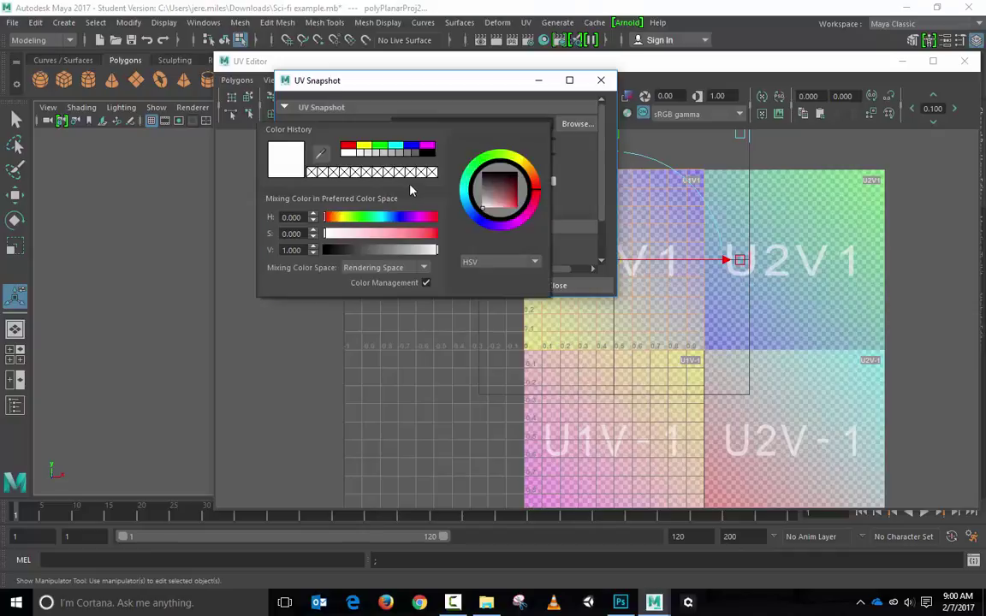
pyautogui.click(378, 147)
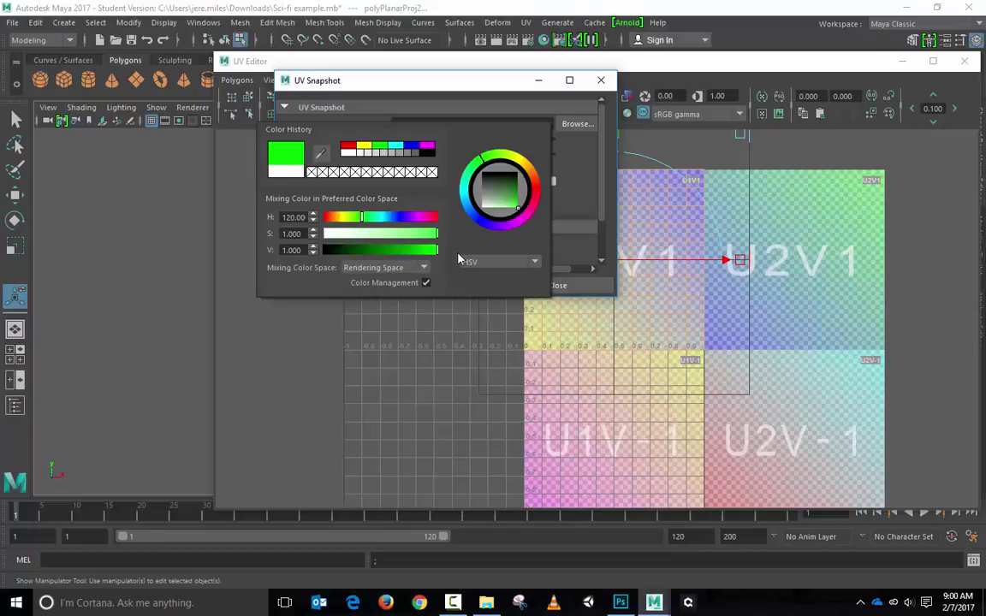
pyautogui.moveTo(437, 255); pyautogui.dragTo(430, 255)
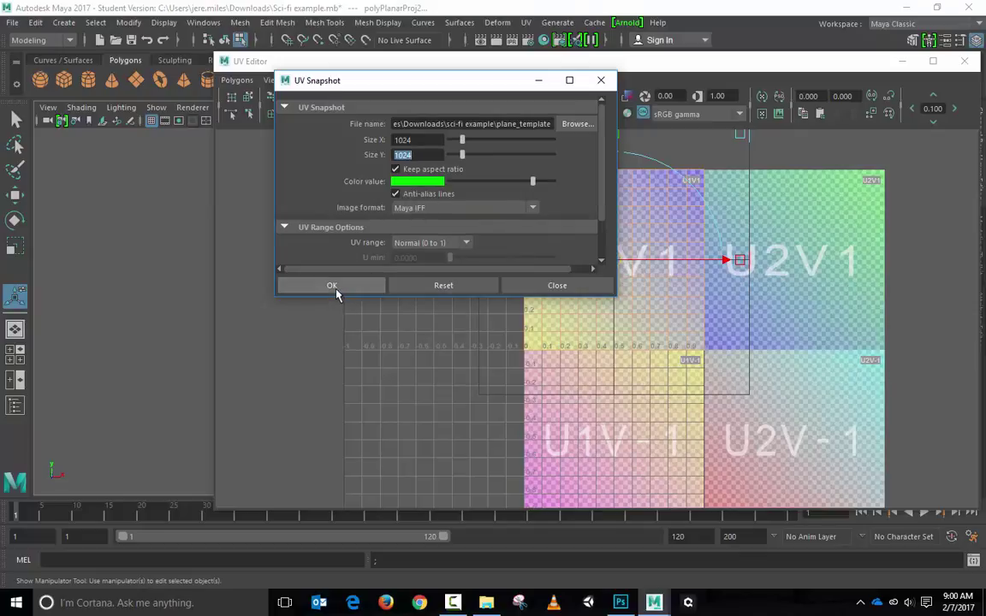
pyautogui.moveTo(602, 137); pyautogui.dragTo(608, 174)
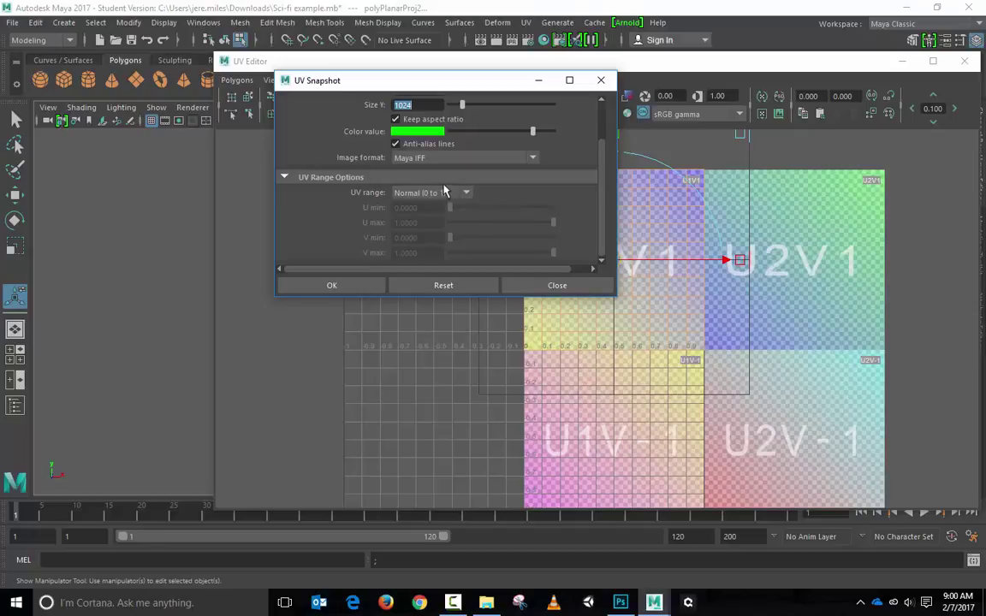
pyautogui.click(350, 290)
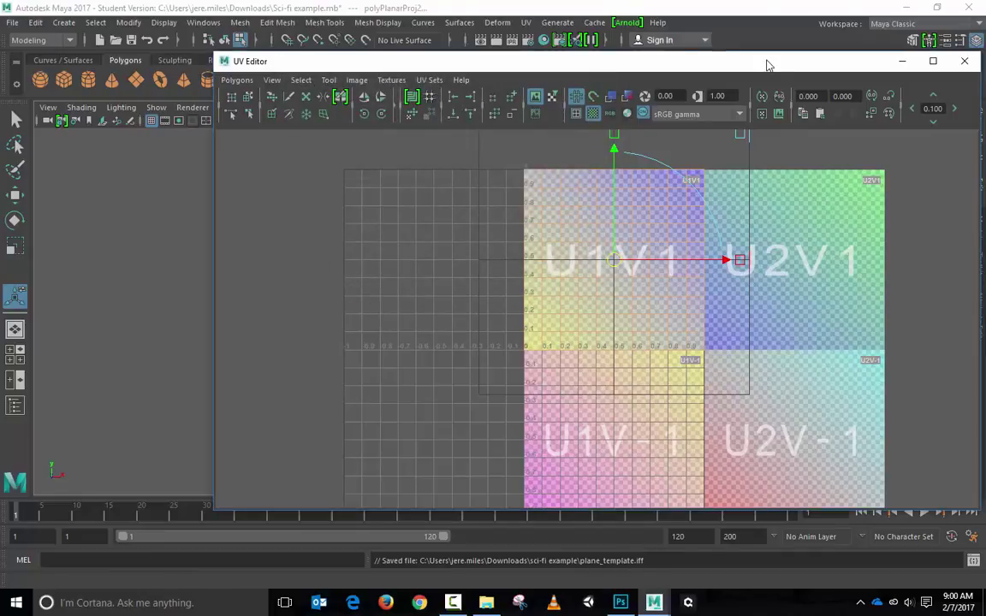
# Close the UV Editor and return the panel to object selection with the Select tool
pyautogui.moveTo(766, 62); pyautogui.dragTo(611, 57)
pyautogui.click(808, 56)
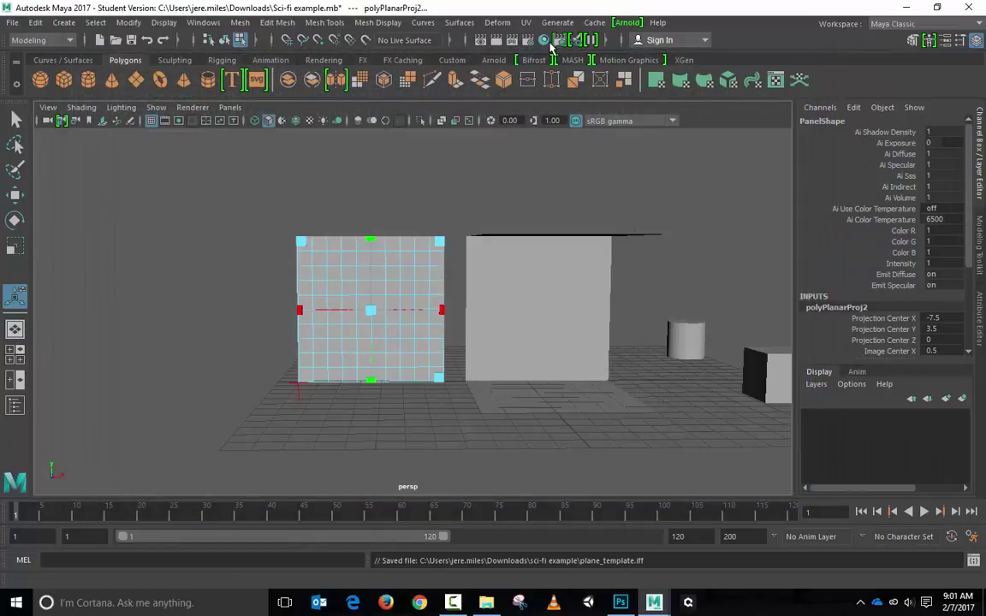
pyautogui.click(527, 23)
pyautogui.click(572, 54)
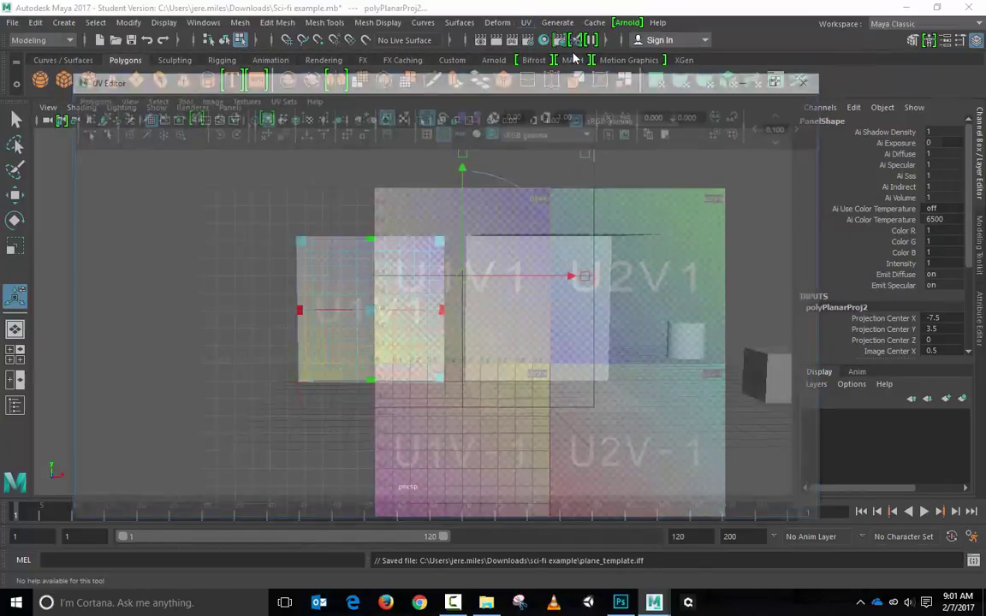
pyautogui.click(812, 78)
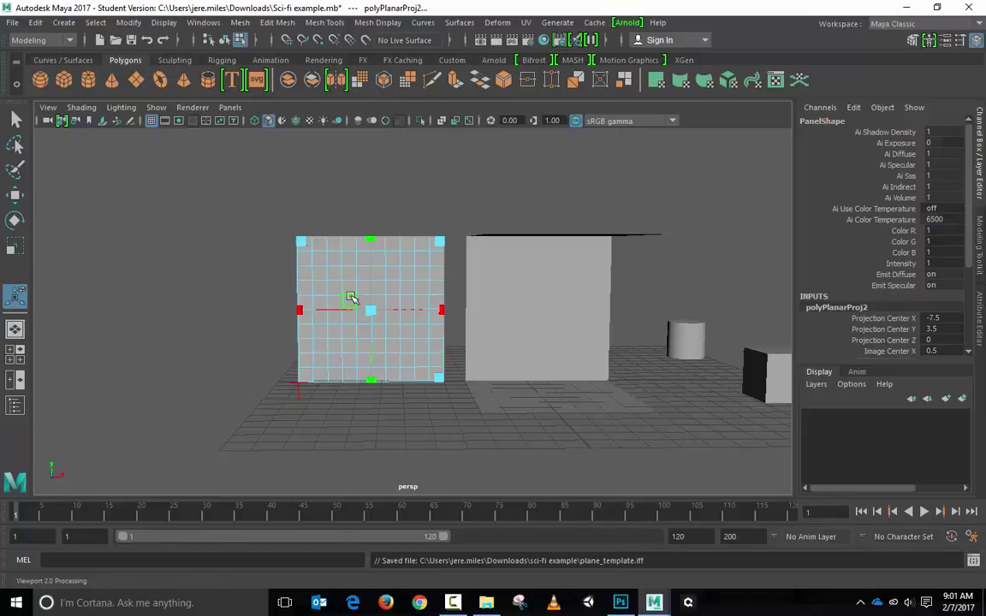
pyautogui.press('q')
pyautogui.press('F8')
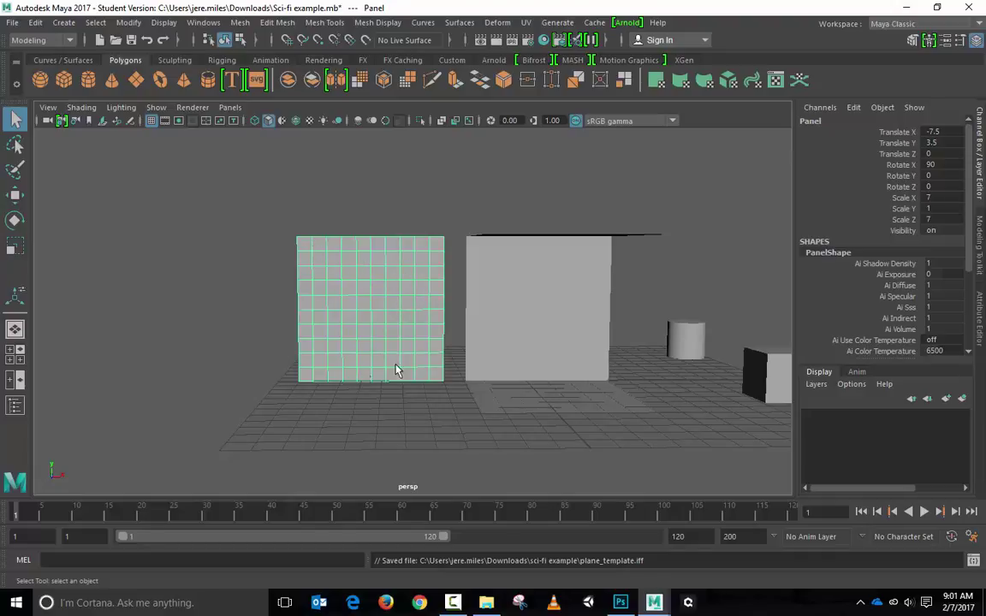
# Try the panel's face, vertex and edge selection modes, and return it to object selection
pyautogui.hotkey('ctrl', 'F11')
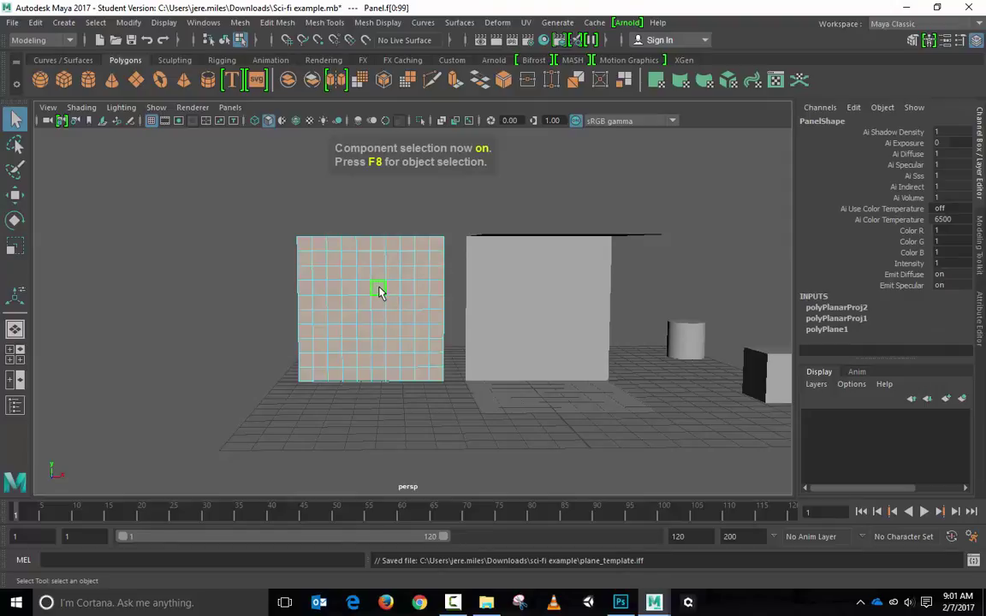
pyautogui.press('f')
pyautogui.scroll(-3, 380, 293)
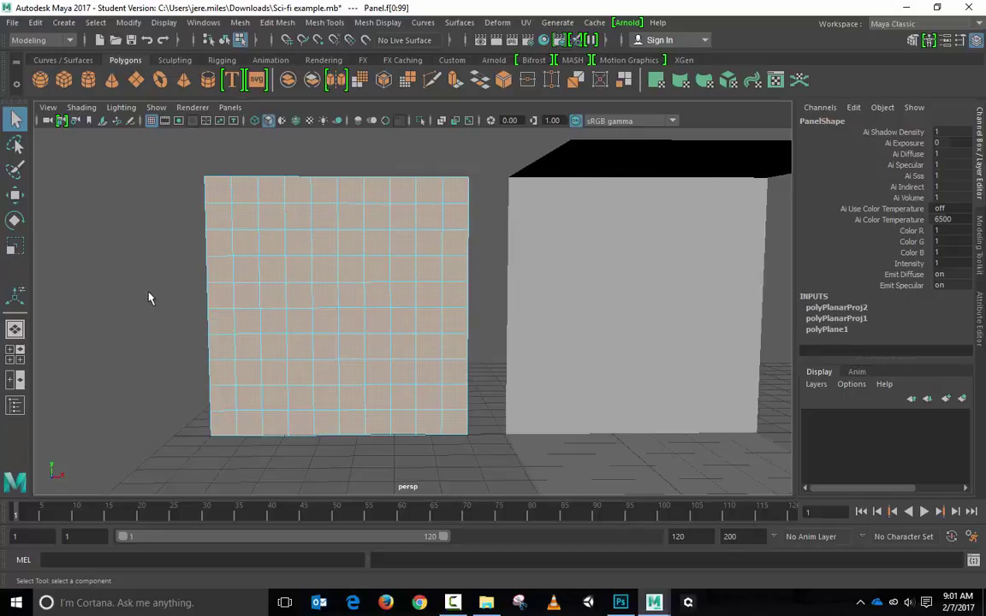
pyautogui.moveTo(149, 208); pyautogui.dragTo(85, 189, button='right')
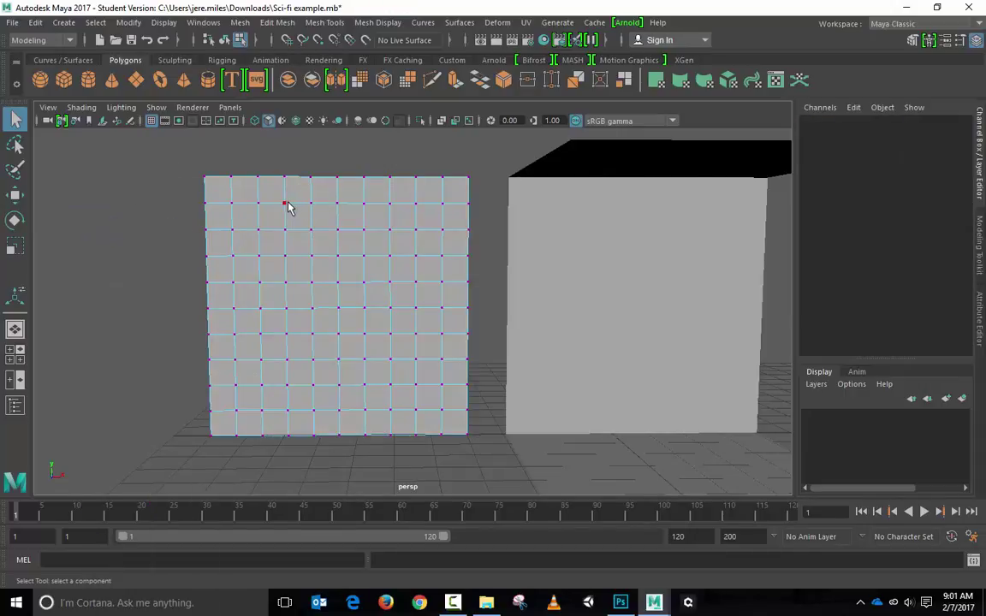
pyautogui.moveTo(176, 221); pyautogui.dragTo(180, 175, button='right')
pyautogui.moveTo(141, 208); pyautogui.dragTo(138, 257, button='right')
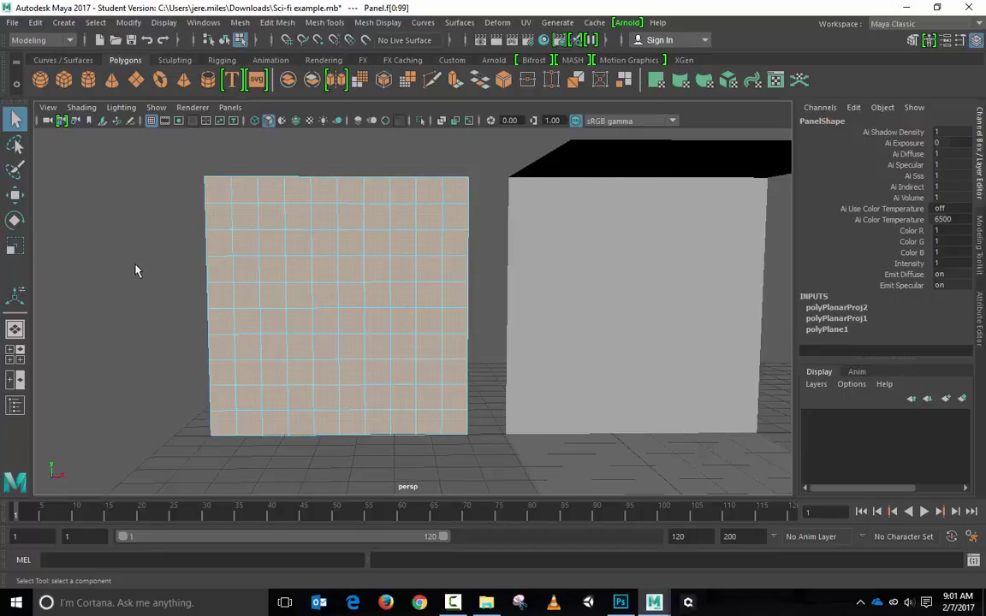
pyautogui.press('F8')
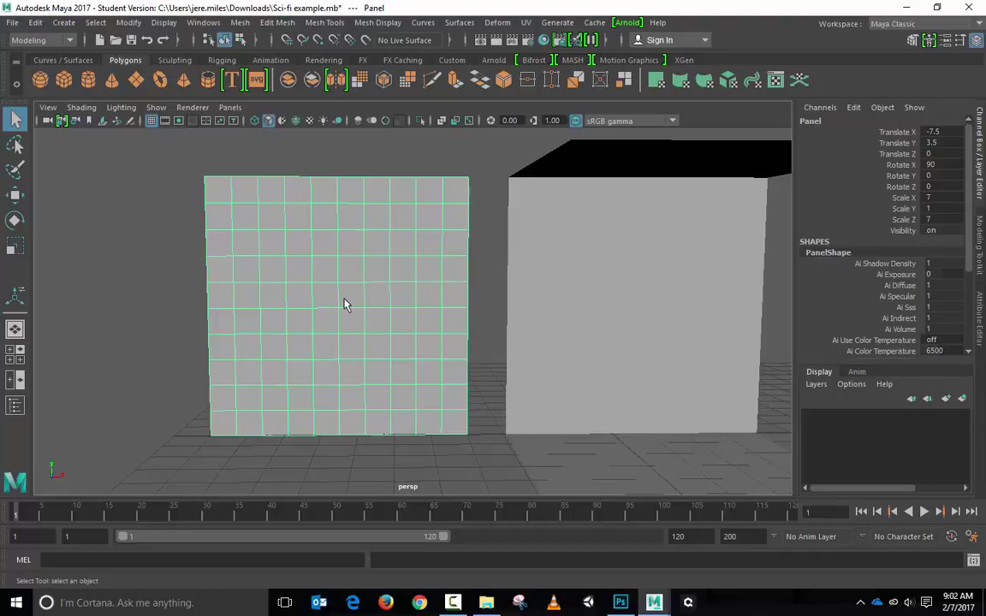
pyautogui.press('F8')
pyautogui.press('F8')
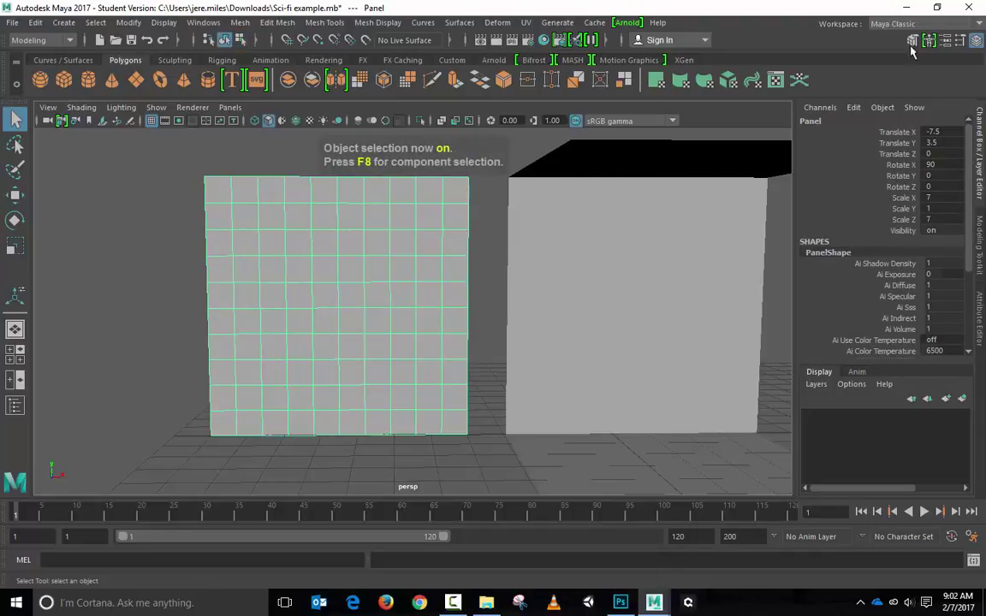
# Switch to Photoshop and open plane_template.iff from the "sci-fi example" folder in Downloads as its own document
pyautogui.click(909, 8)
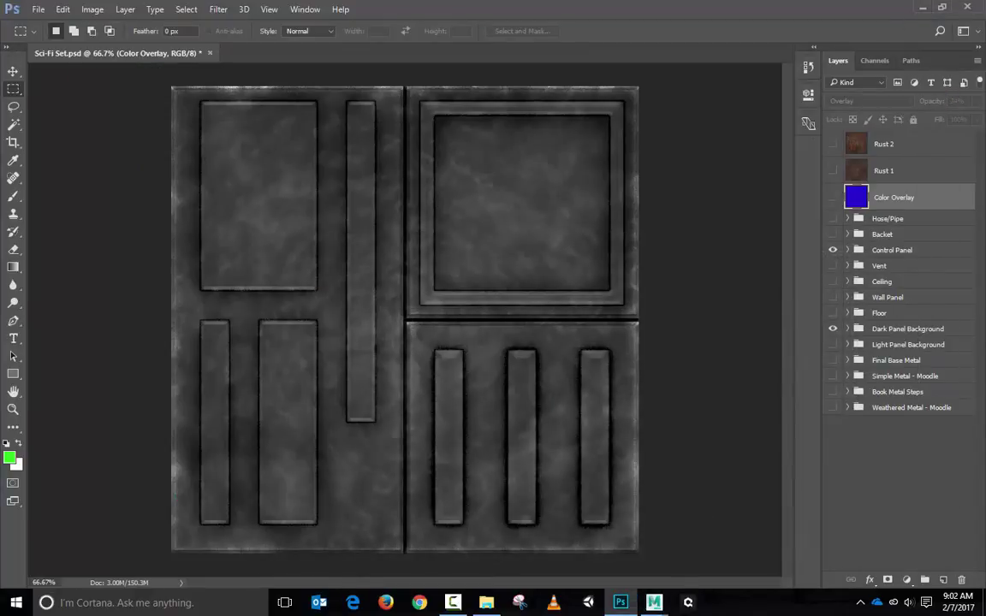
pyautogui.moveTo(985, 206); pyautogui.dragTo(648, 184)
pyautogui.doubleClick(632, 274)
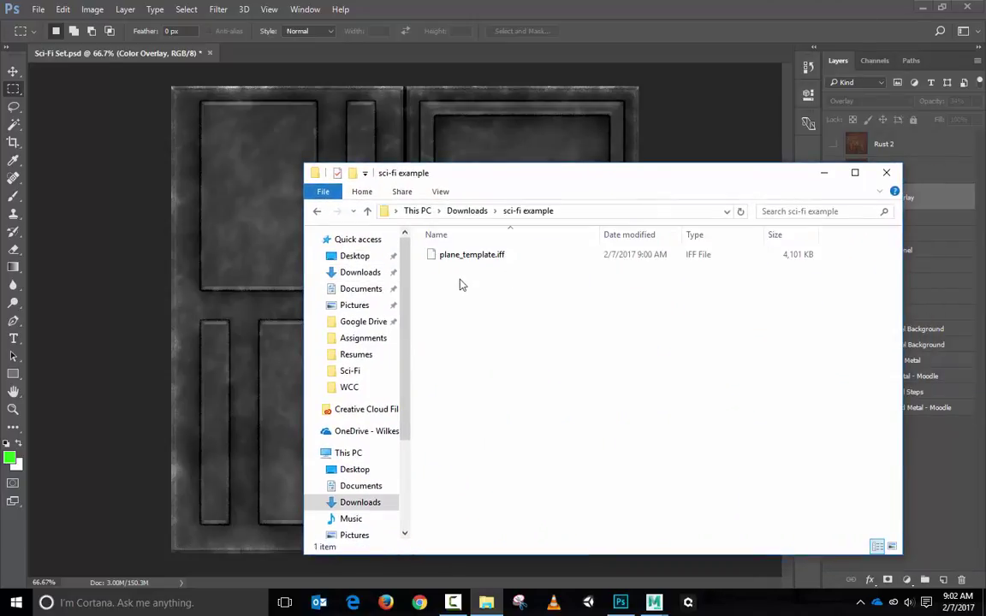
pyautogui.click(477, 255)
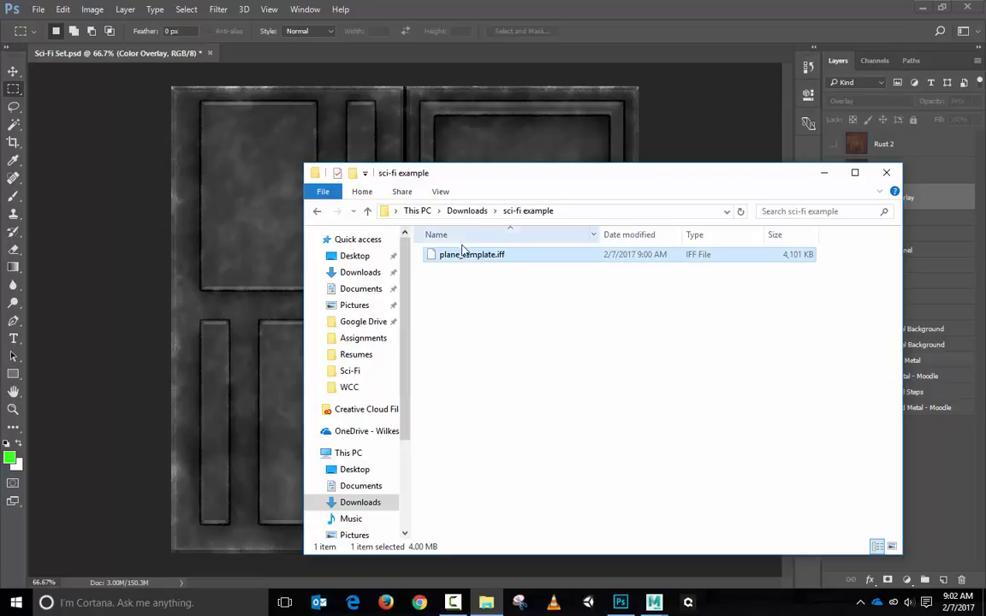
pyautogui.moveTo(469, 258); pyautogui.dragTo(315, 59)
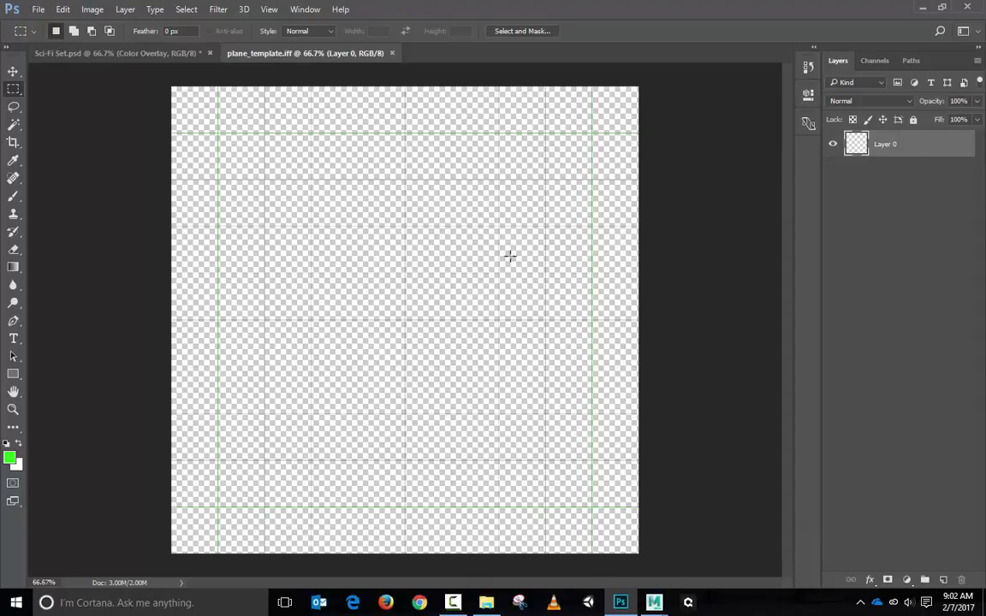
# Rename the UV snapshot's layer as TEMPLATE
pyautogui.doubleClick(885, 144)
pyautogui.write('TEMPLATE')
pyautogui.press('Return')
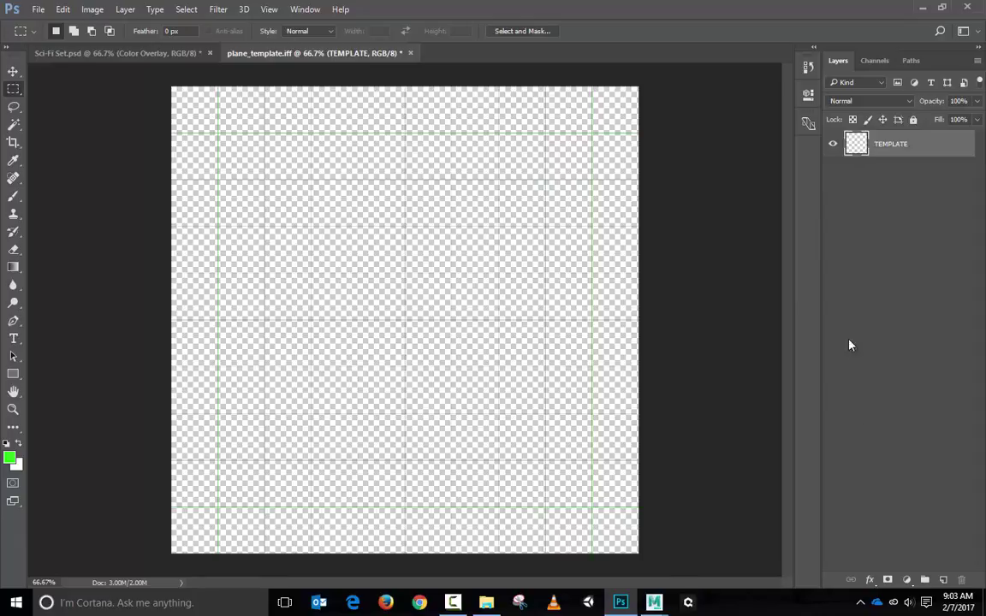
# Add a new layer, place it beneath the TEMPLATE layer and name it BASE
pyautogui.click(943, 580)
pyautogui.moveTo(886, 147); pyautogui.dragTo(892, 188)
pyautogui.doubleClick(884, 171)
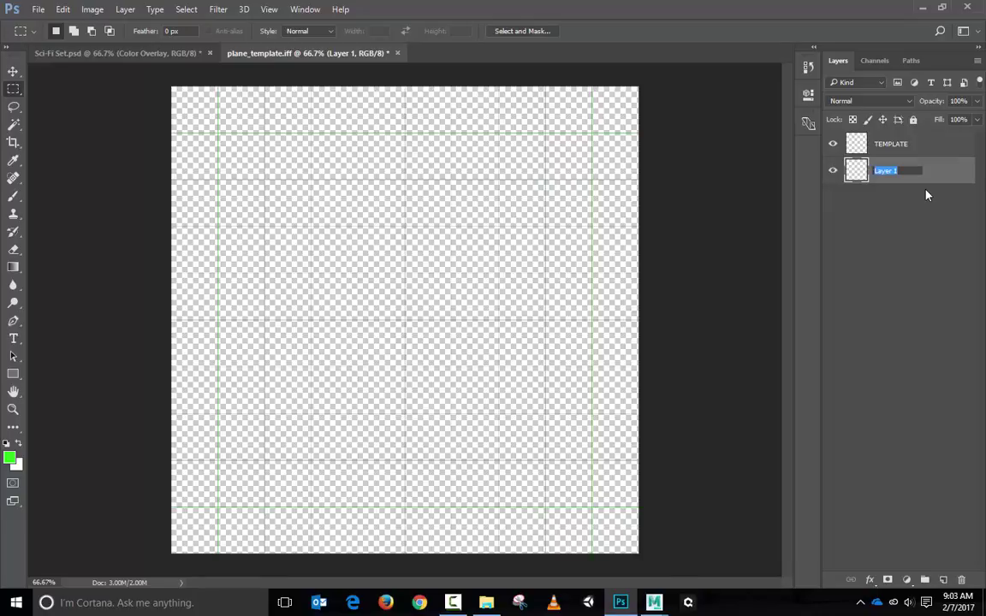
pyautogui.write('BASE')
pyautogui.press('Return')
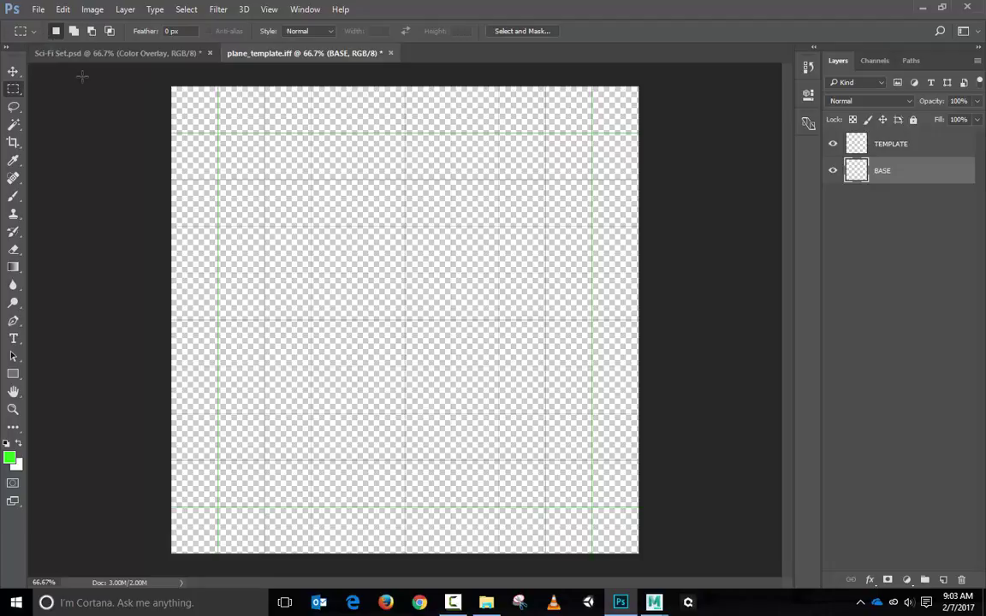
# Fill the BASE layer with black at 100% opacity, and add a new layer directly above it
pyautogui.hotkey('shift', 'F5')
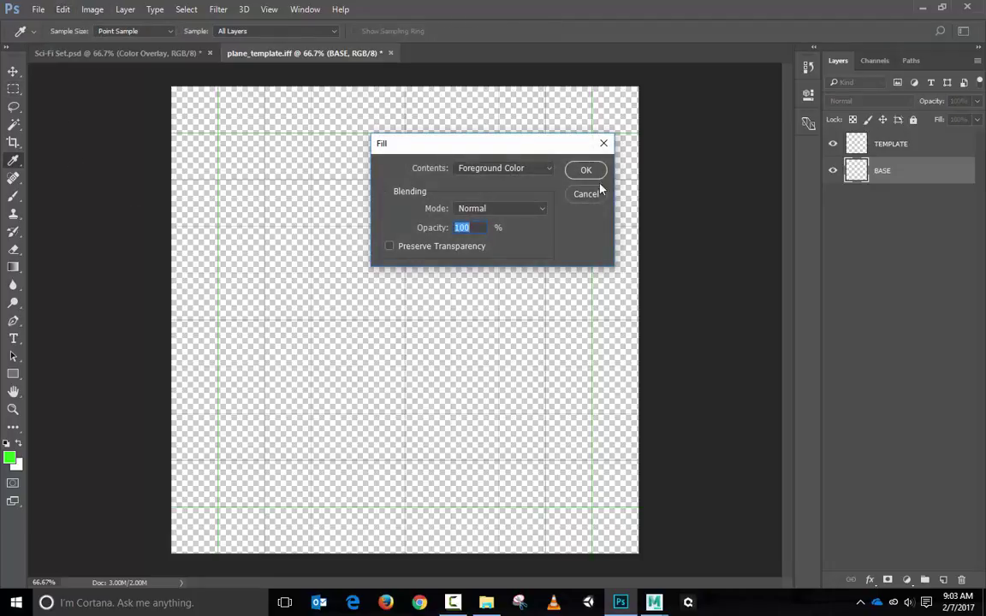
pyautogui.click(542, 169)
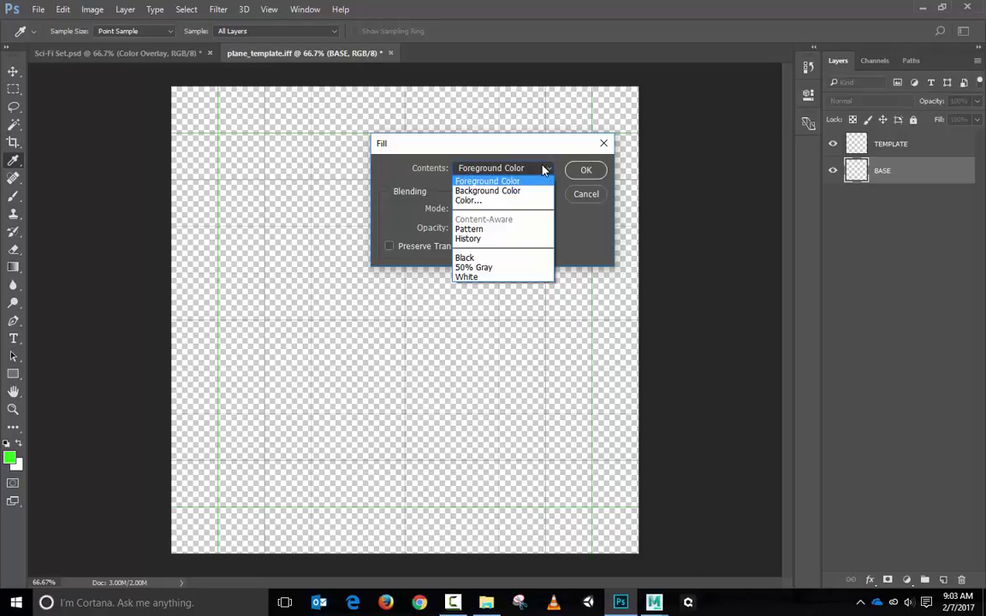
pyautogui.click(503, 268)
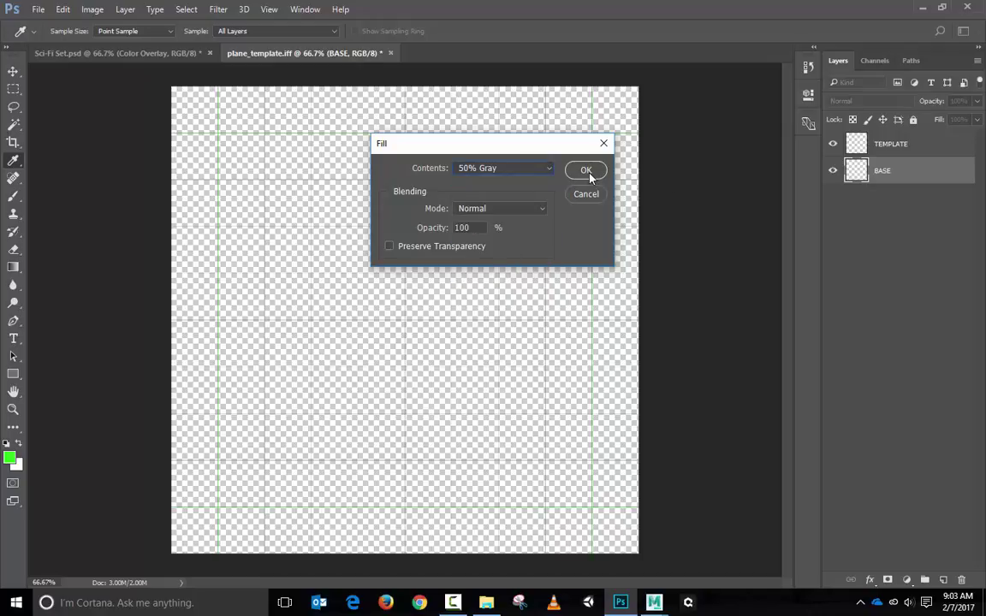
pyautogui.click(546, 170)
pyautogui.click(516, 259)
pyautogui.click(586, 171)
pyautogui.press('m')
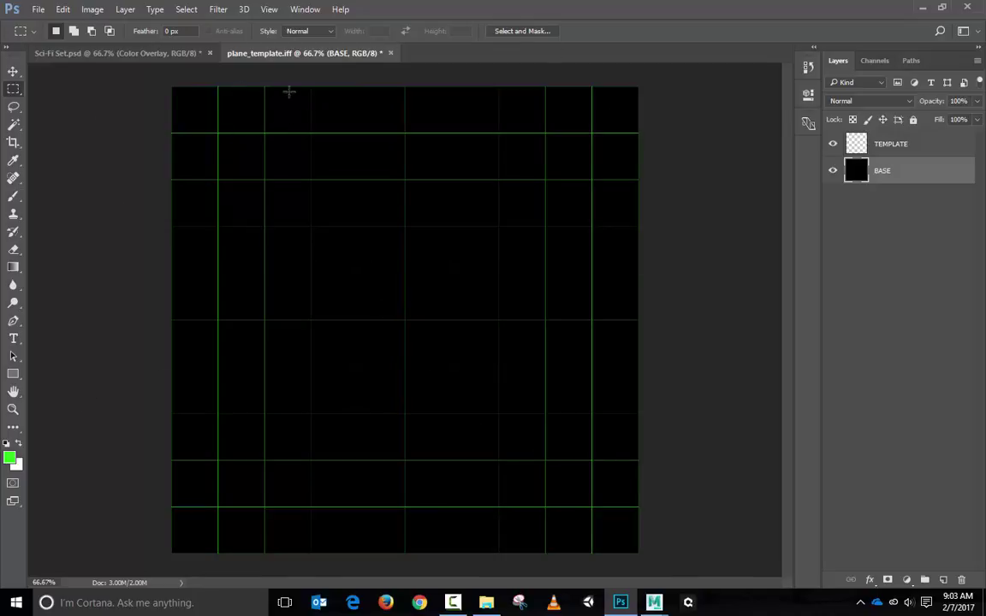
pyautogui.click(943, 579)
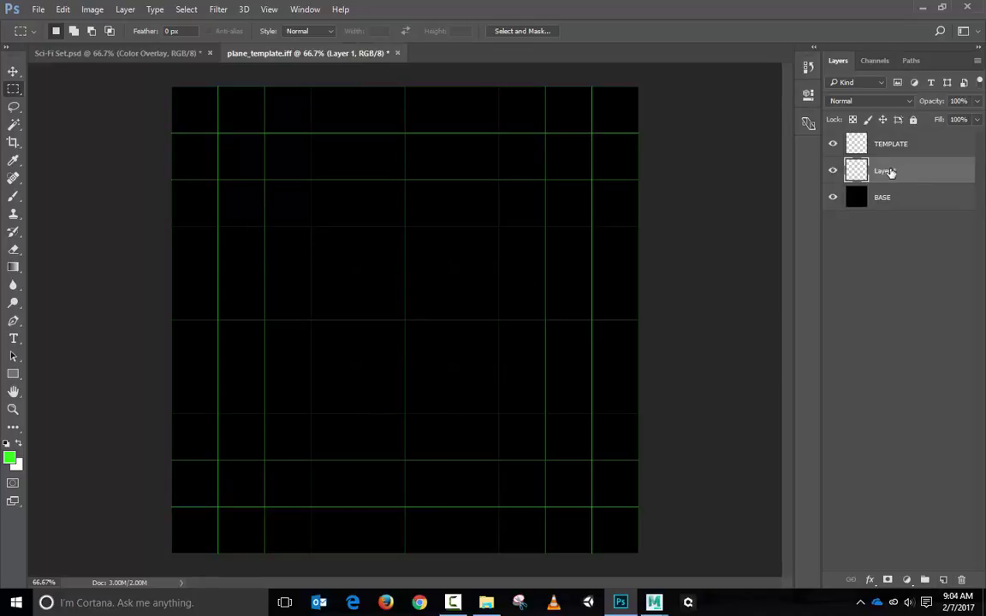
# In Sci-Fi Set.psd, hide the Control Panel group and show the Wall Panel group over the dark background
pyautogui.click(97, 55)
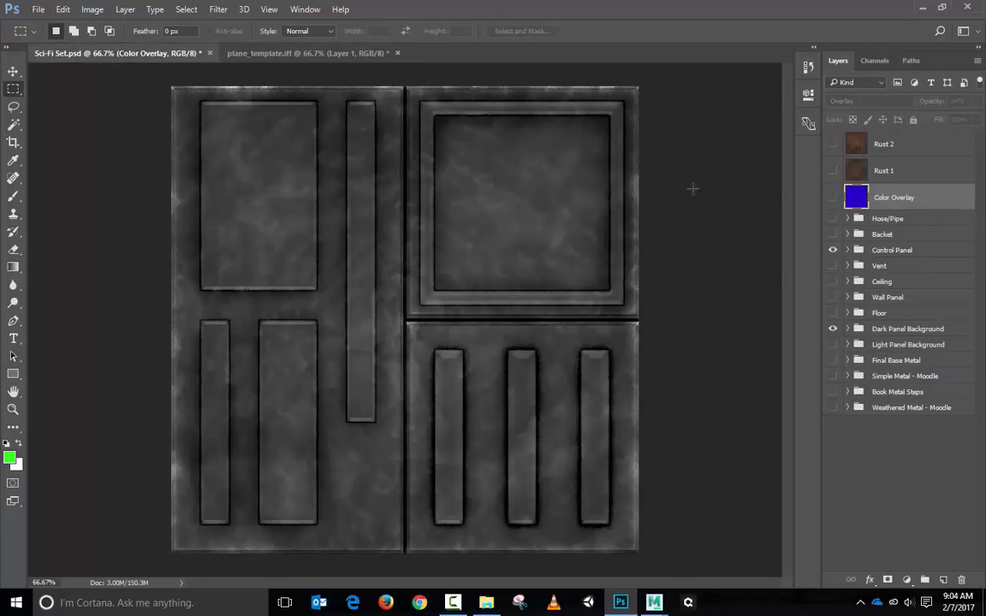
pyautogui.click(832, 250)
pyautogui.click(832, 297)
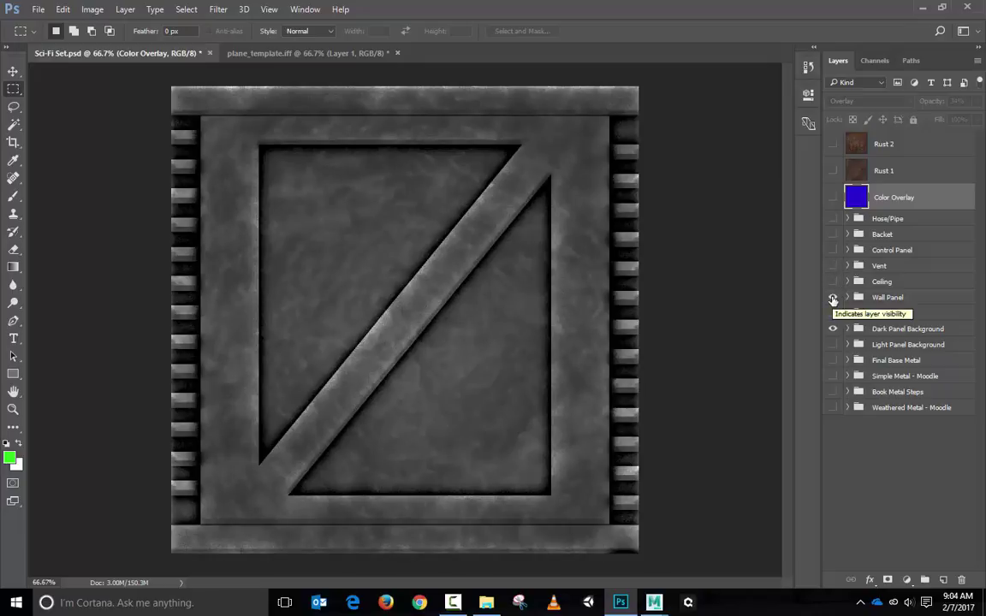
pyautogui.click(833, 297)
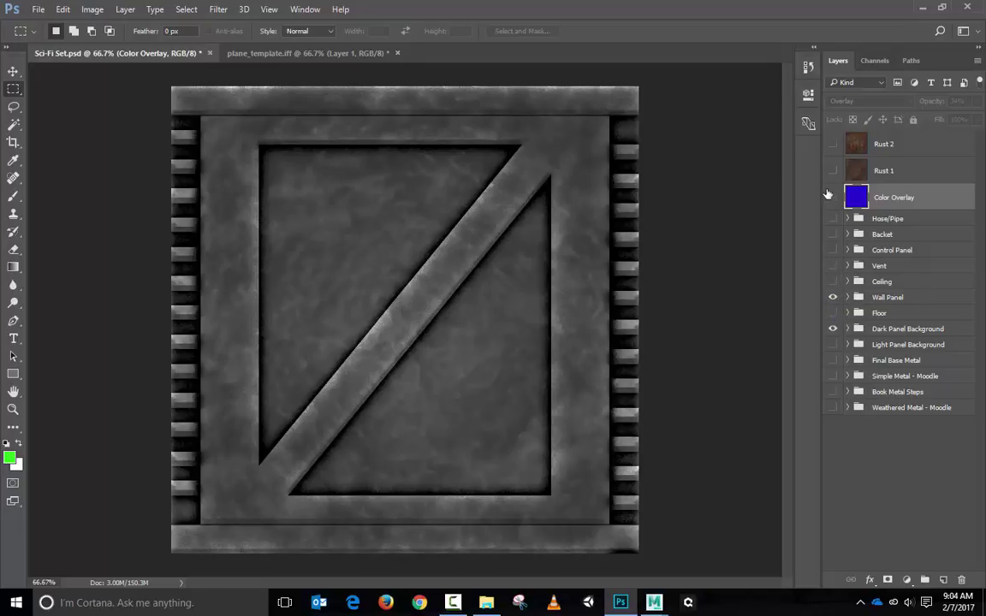
# Show the Rust 2 and Color Overlay layers over the wall panel texture
pyautogui.click(833, 144)
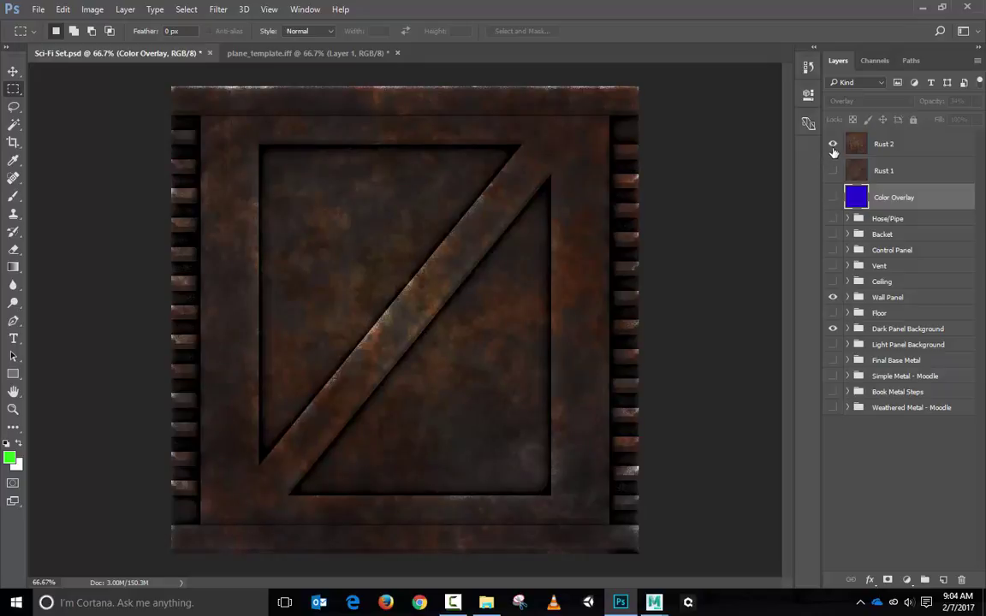
pyautogui.click(832, 197)
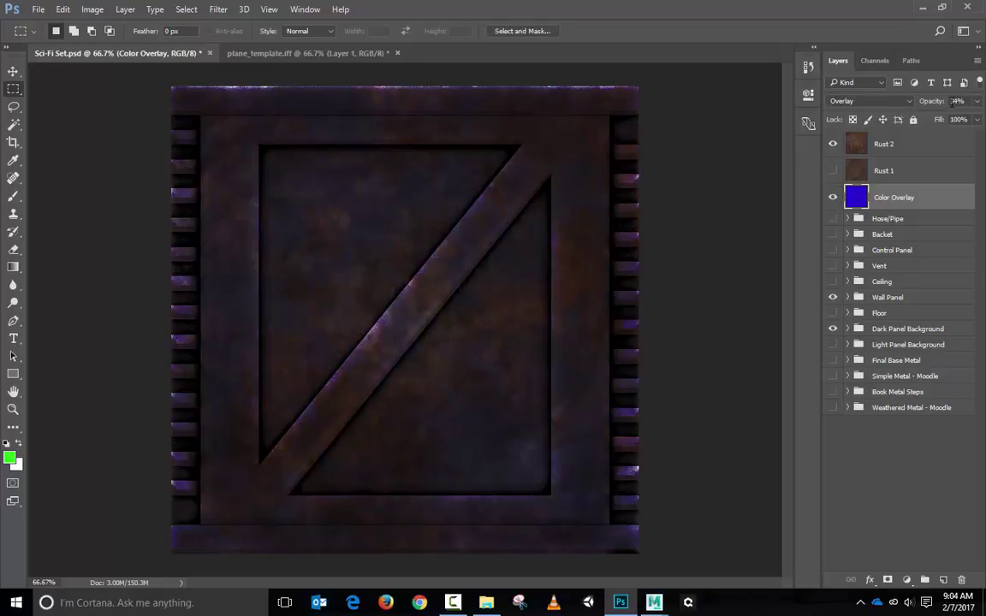
pyautogui.moveTo(935, 102); pyautogui.dragTo(937, 103)
pyautogui.click(834, 197)
# Add Rust 2, the Wall Panel group and the Dark Panel Background group to the layer selection alongside Color Overlay
pyautogui.keyDown('ctrl'); pyautogui.click(914, 144); pyautogui.keyUp('ctrl')
pyautogui.keyDown('ctrl'); pyautogui.click(886, 299); pyautogui.keyUp('ctrl')
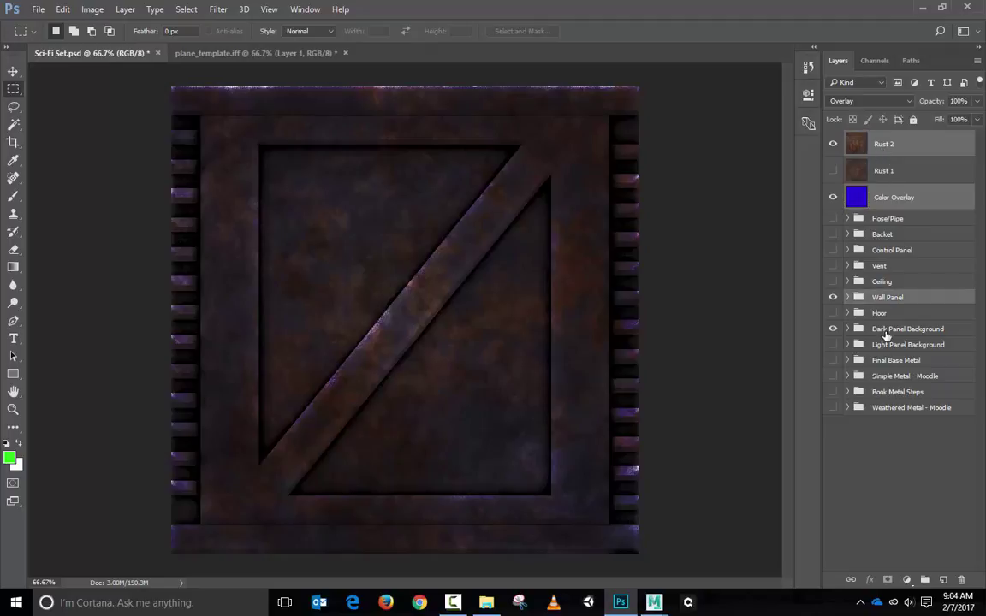
pyautogui.click(847, 298)
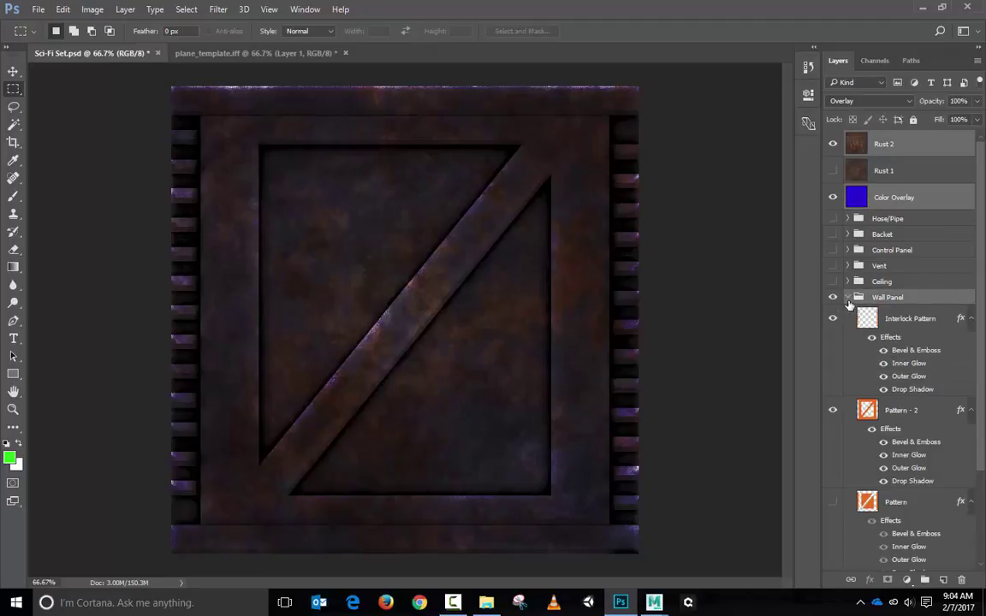
pyautogui.click(847, 298)
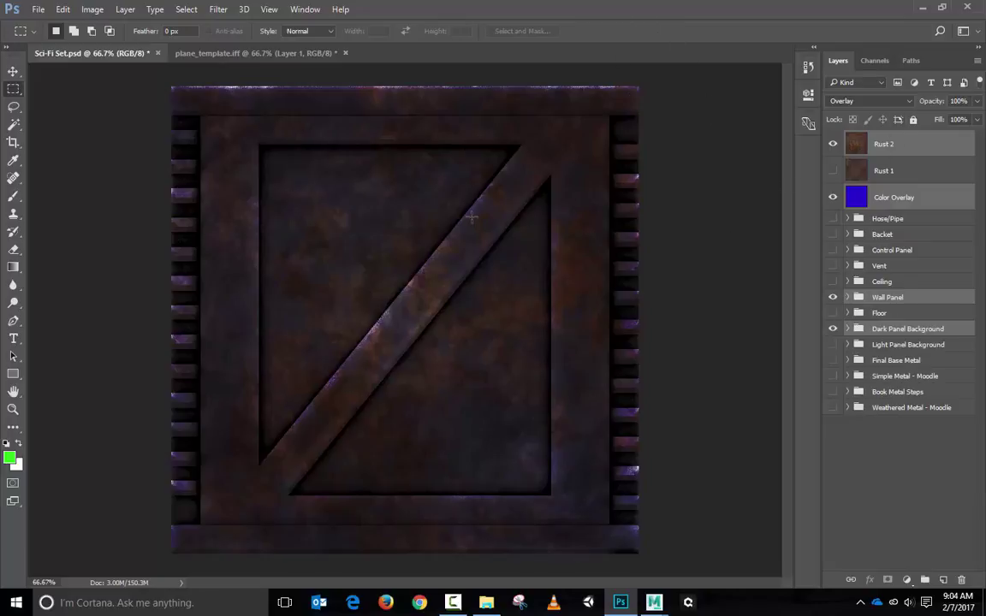
# Save the composed wall panel texture as a 24 bits/pixel Targa file named wall_piece in the sci-fi example folder
pyautogui.click(38, 10)
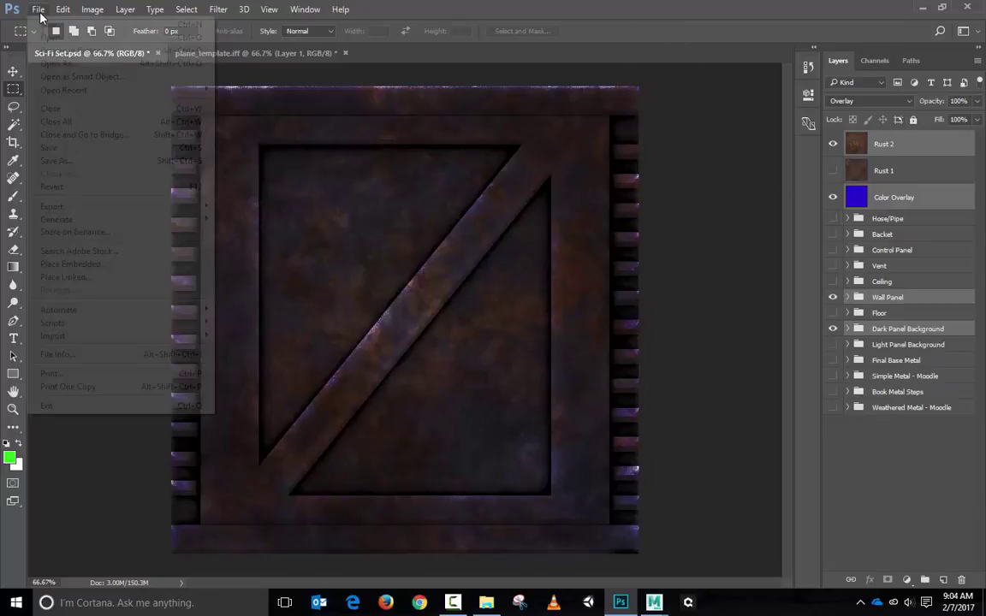
pyautogui.click(60, 161)
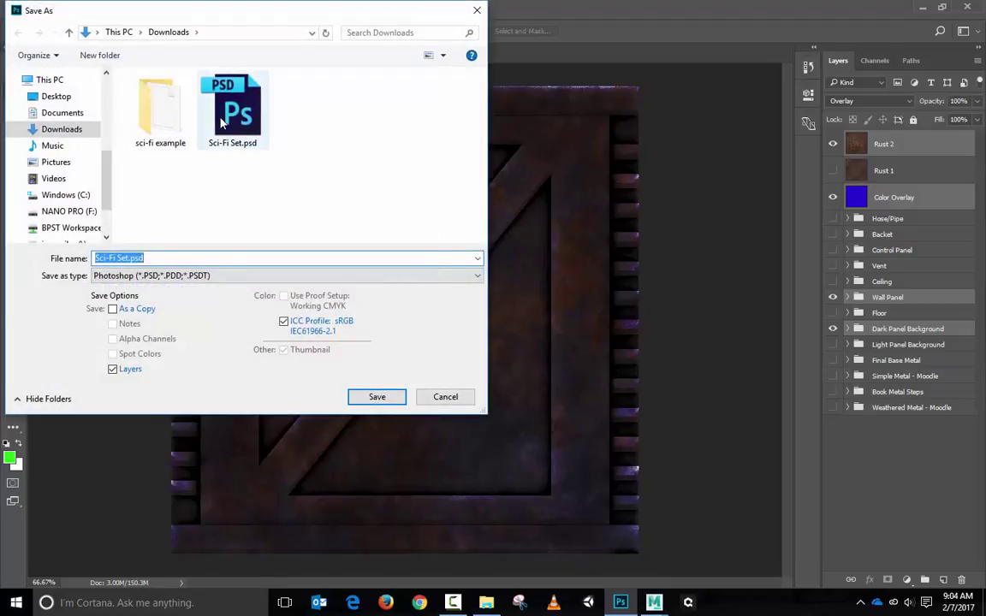
pyautogui.doubleClick(160, 107)
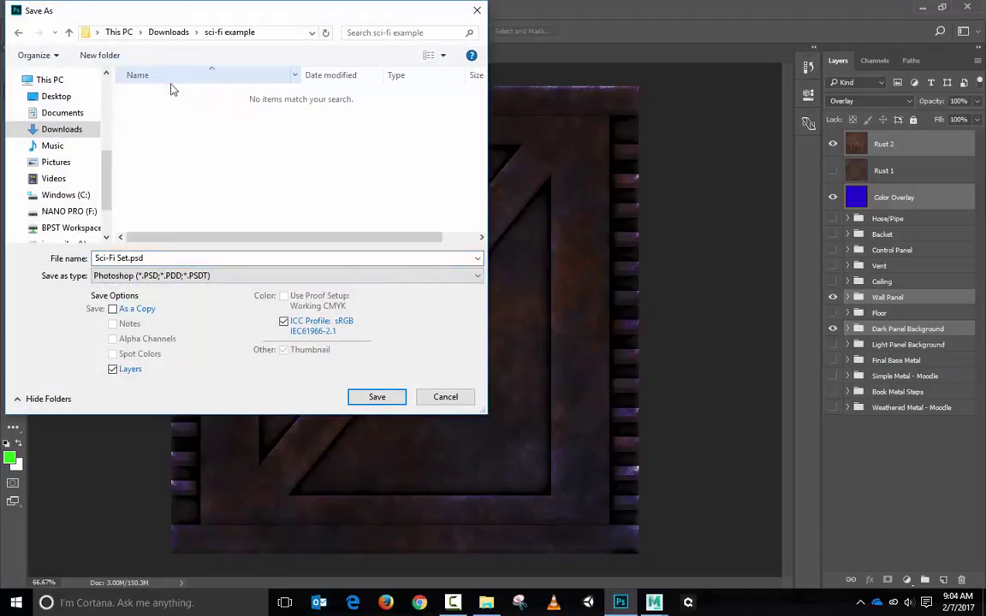
pyautogui.click(241, 275)
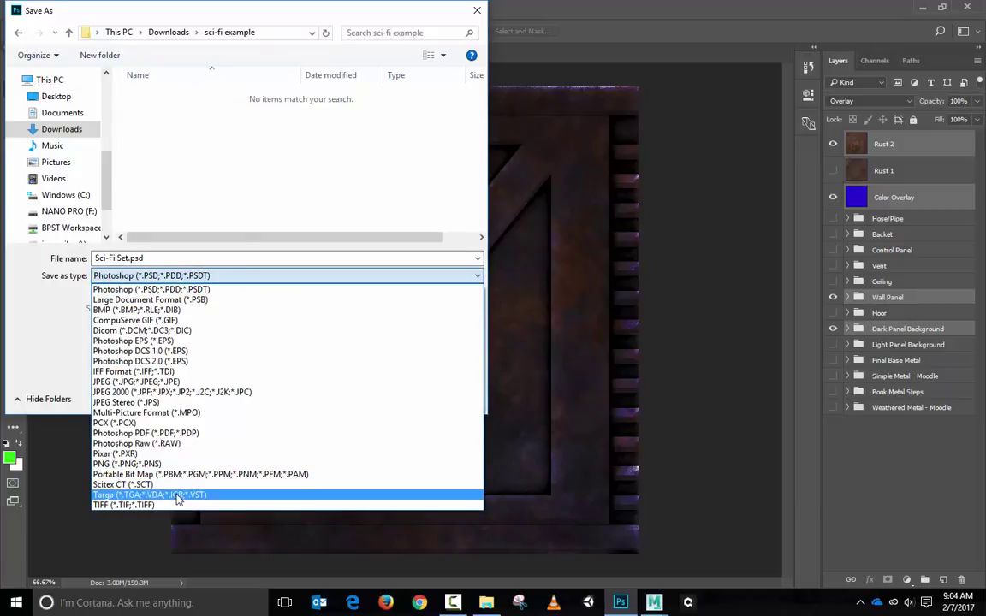
pyautogui.click(178, 497)
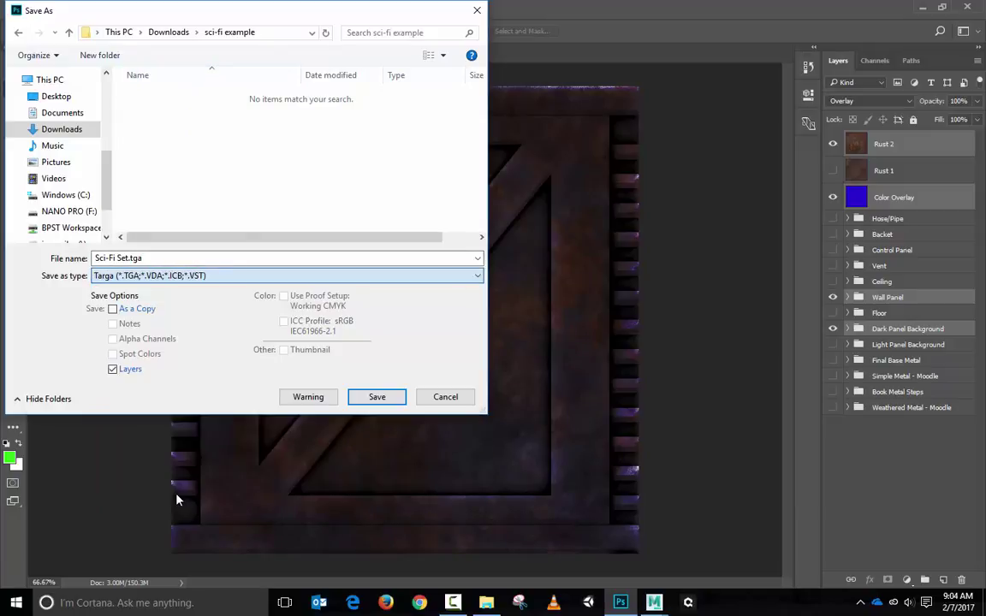
pyautogui.click(169, 257)
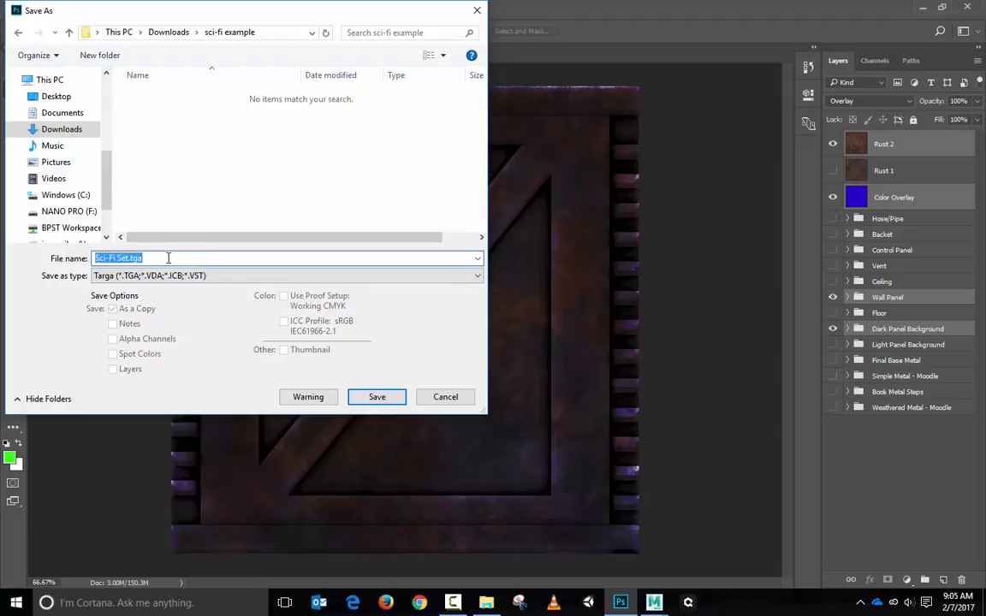
pyautogui.write('W')
pyautogui.write('all_piece')
pyautogui.press('Return')
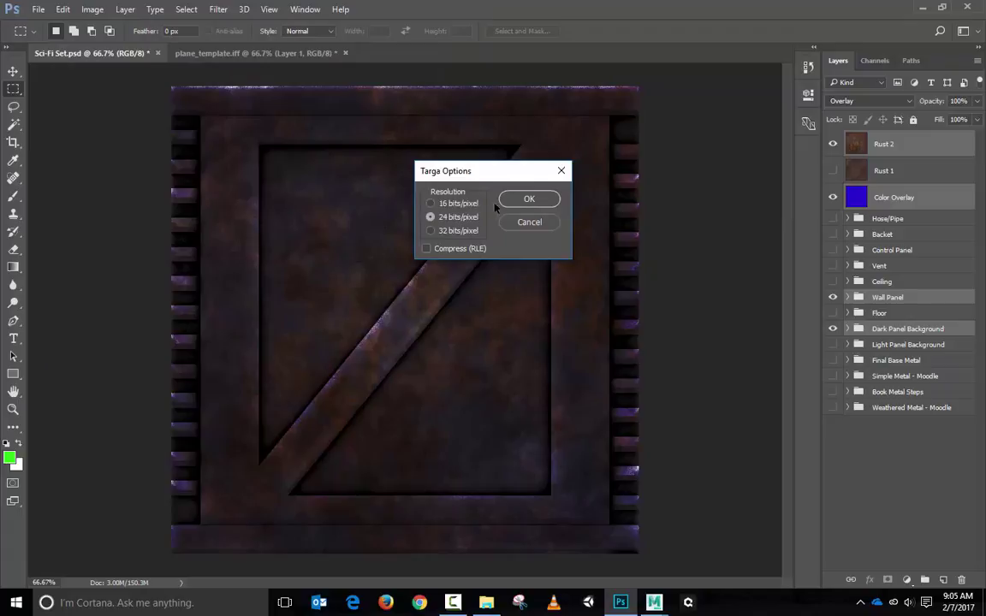
pyautogui.click(522, 199)
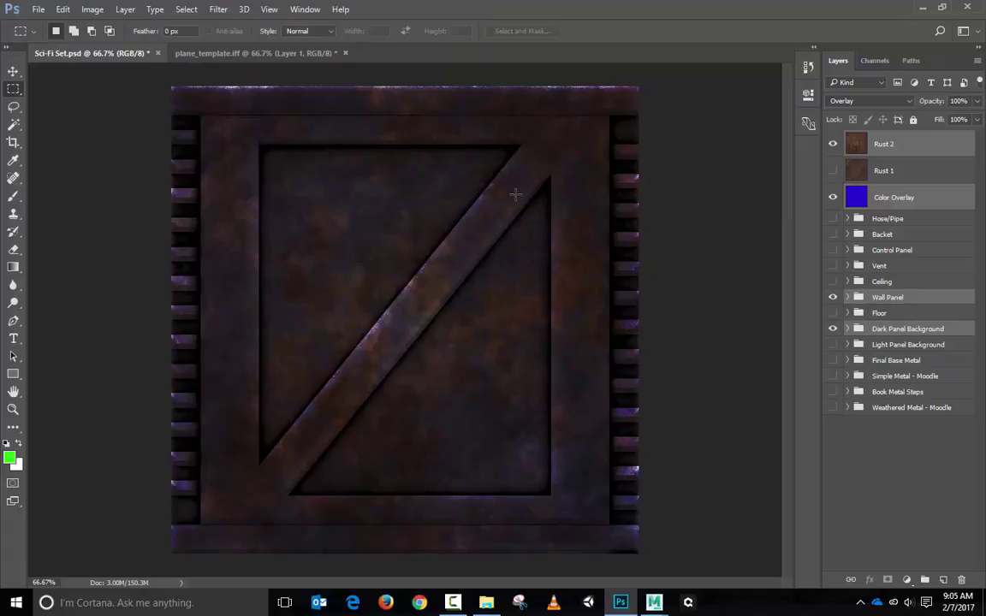
# Open wall_piece.tga from the sci-fi example folder as a separate Photoshop document
pyautogui.click(487, 603)
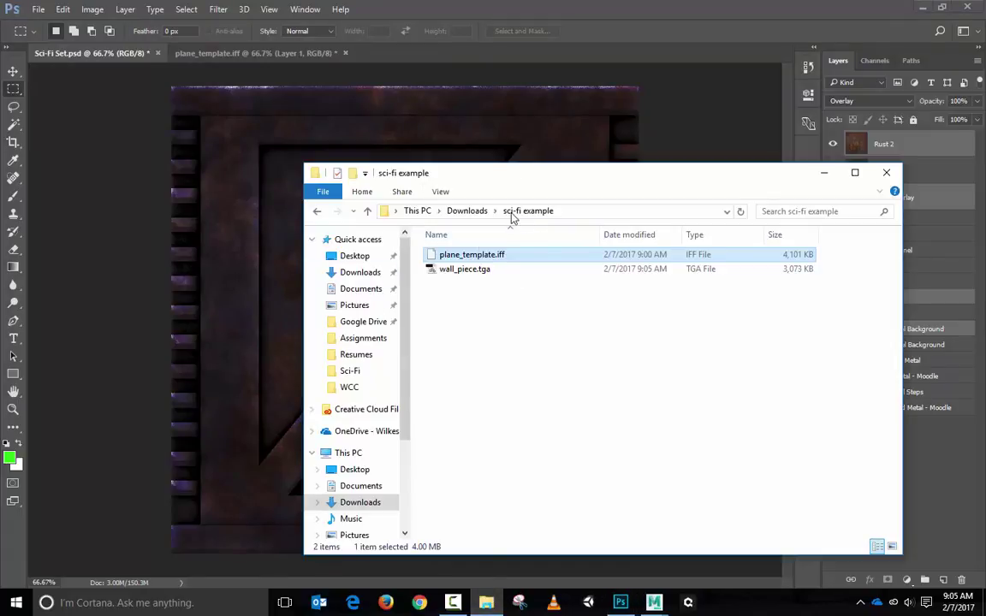
pyautogui.click(468, 271)
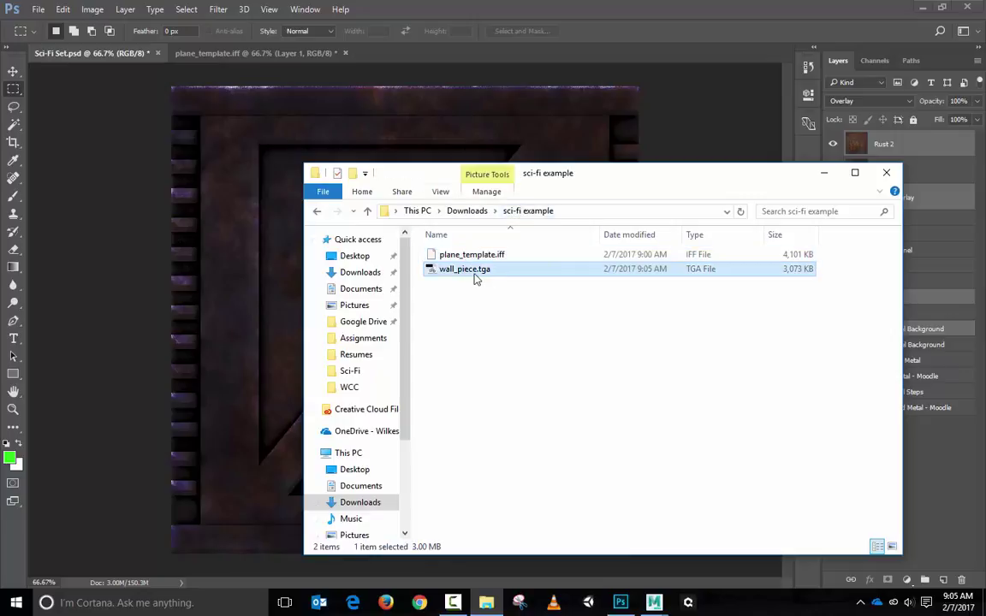
pyautogui.moveTo(476, 279); pyautogui.dragTo(434, 55)
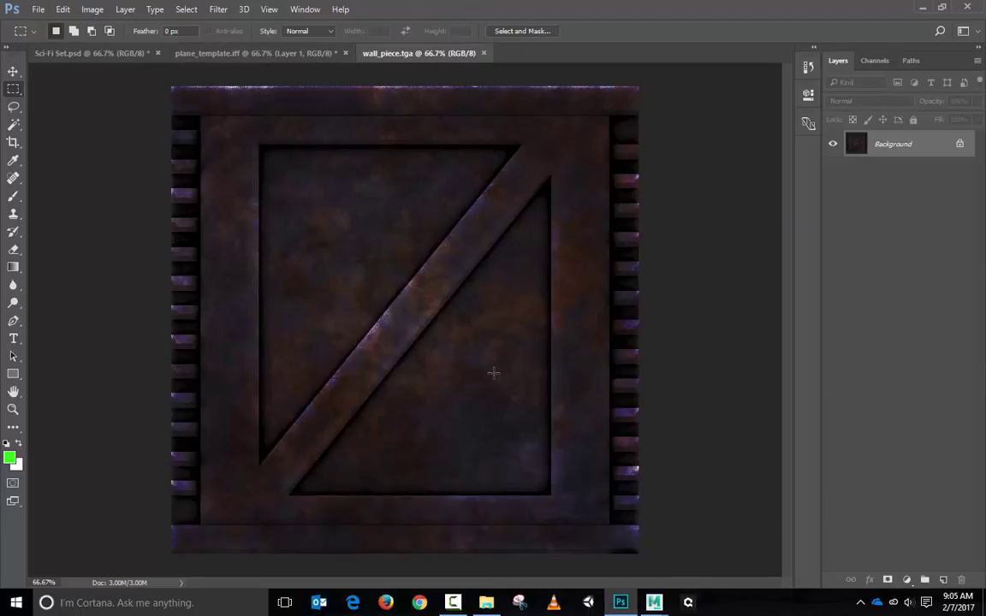
# Copy the entire wall_piece.tga image into Layer 1 of plane_template.iff
pyautogui.hotkey('ctrl', 'a')
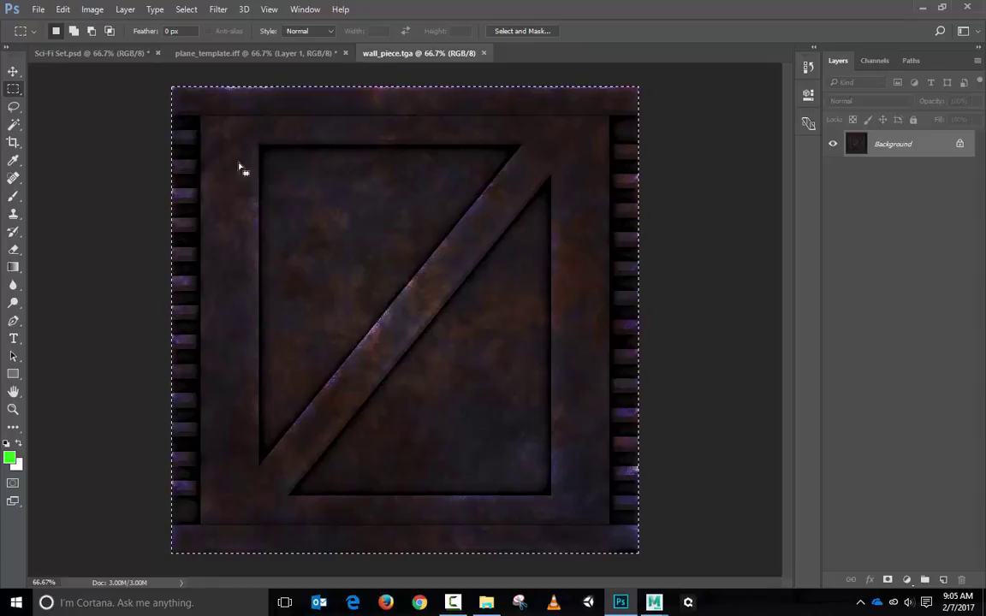
pyautogui.click(291, 54)
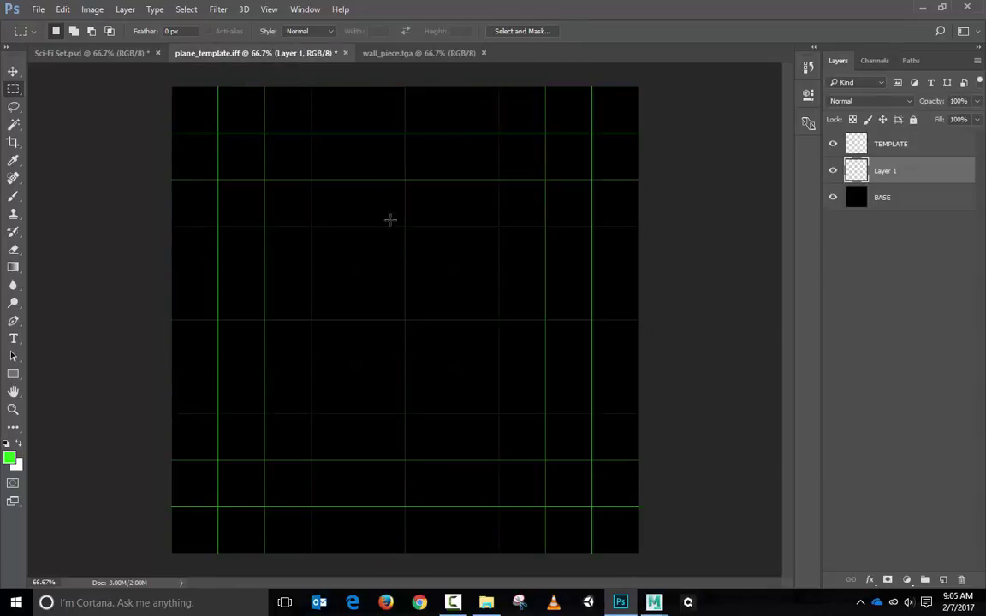
pyautogui.hotkey('ctrl', 'v')
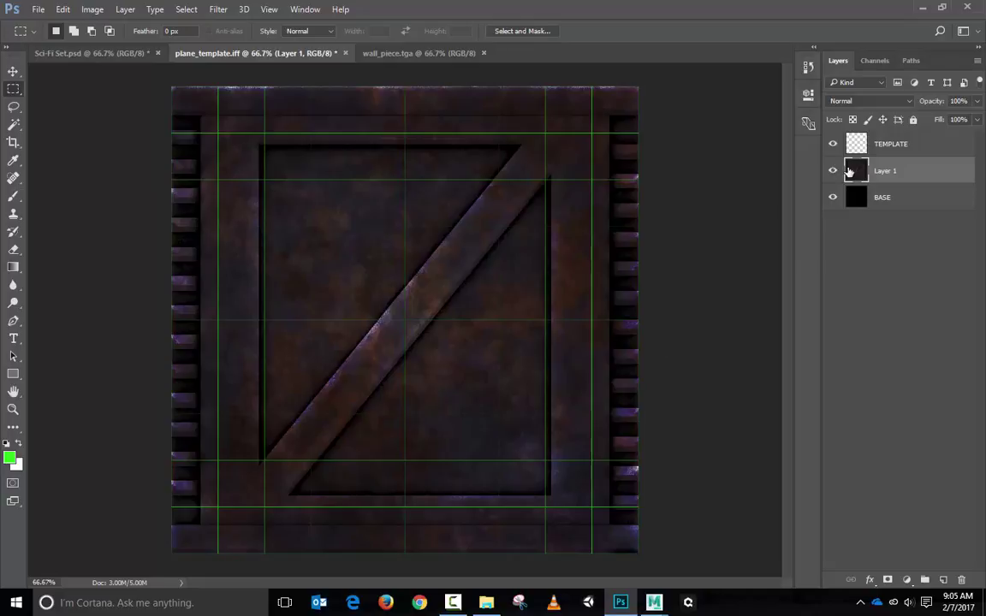
# Compare the pasted texture with and without the UV grid, leaving the TEMPLATE layer hidden
pyautogui.click(832, 144)
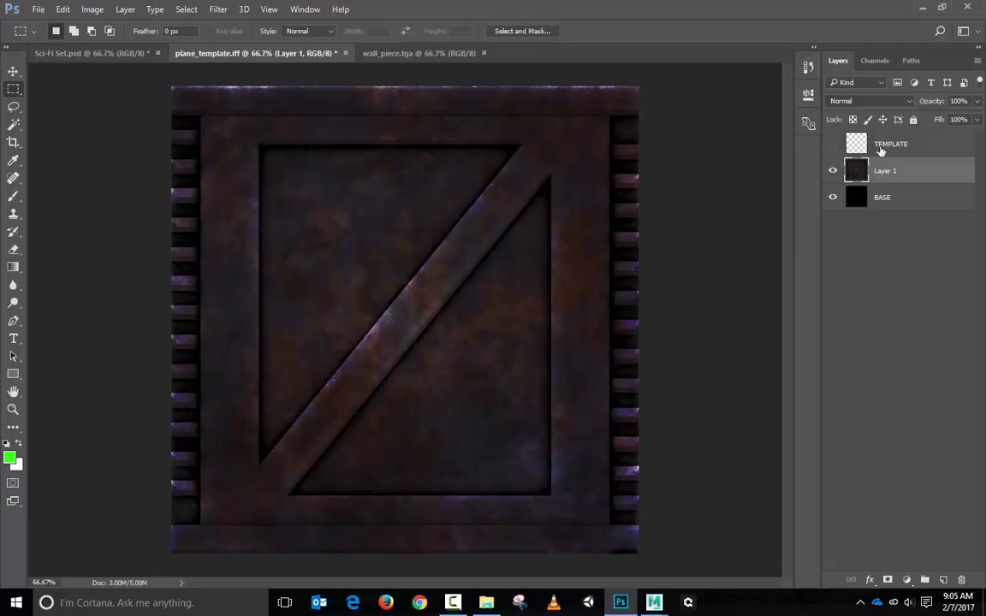
pyautogui.click(833, 144)
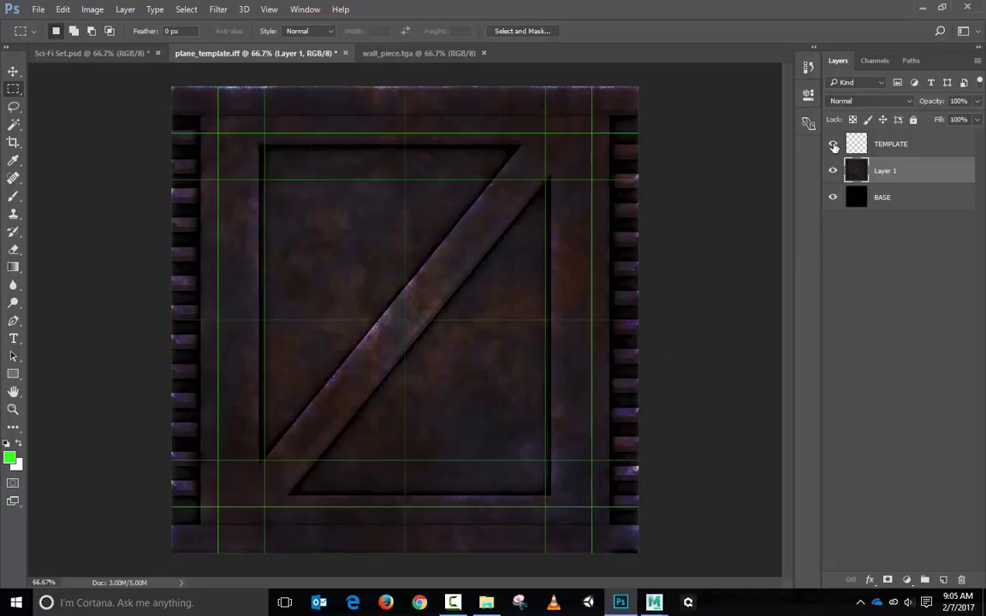
pyautogui.click(833, 144)
pyautogui.click(833, 145)
pyautogui.click(833, 145)
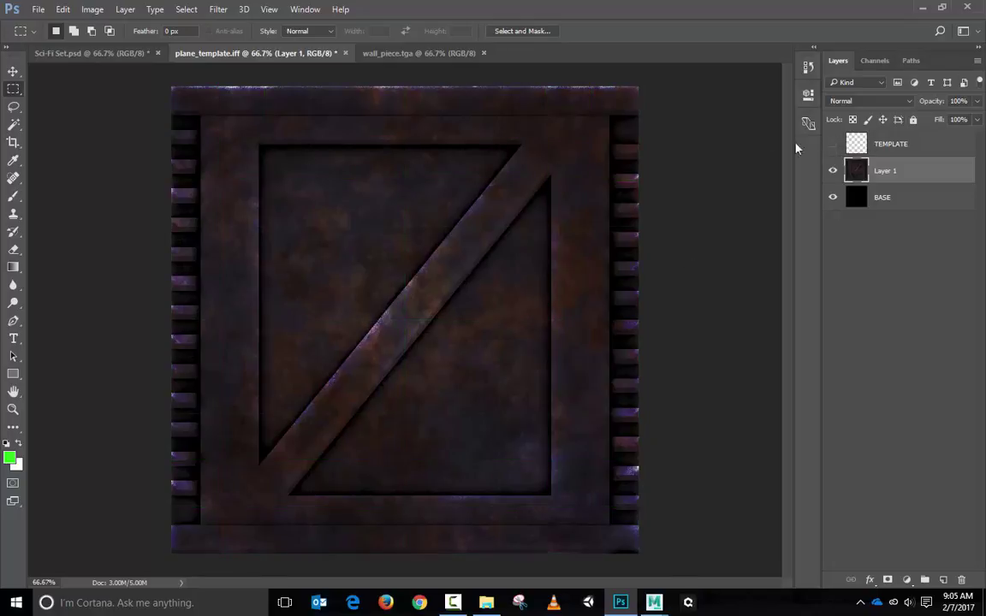
# Save the layered template document as plane_set in Photoshop format in the sci-fi example folder, with Maximize Compatibility on
pyautogui.click(37, 12)
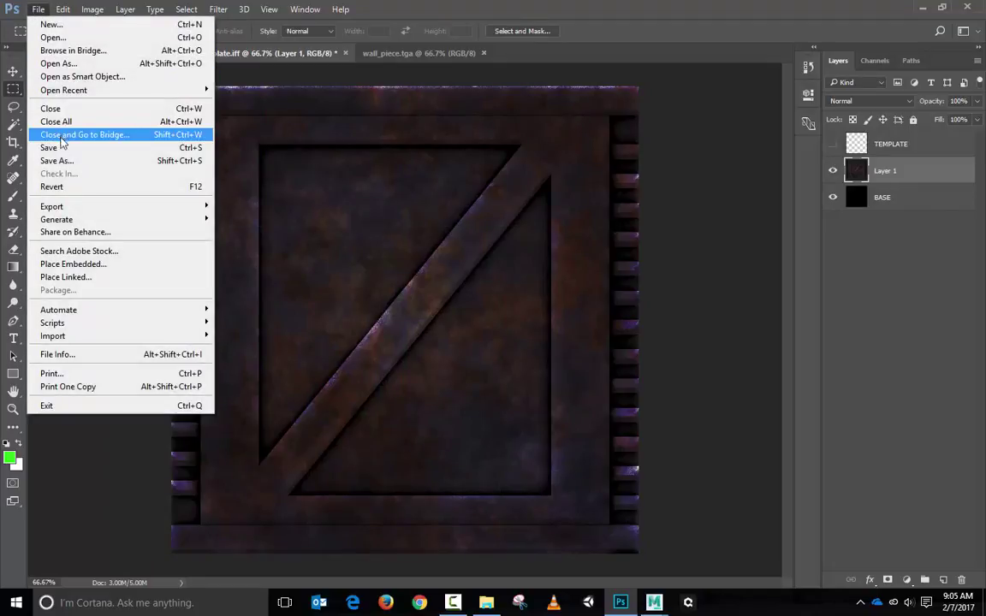
pyautogui.click(69, 161)
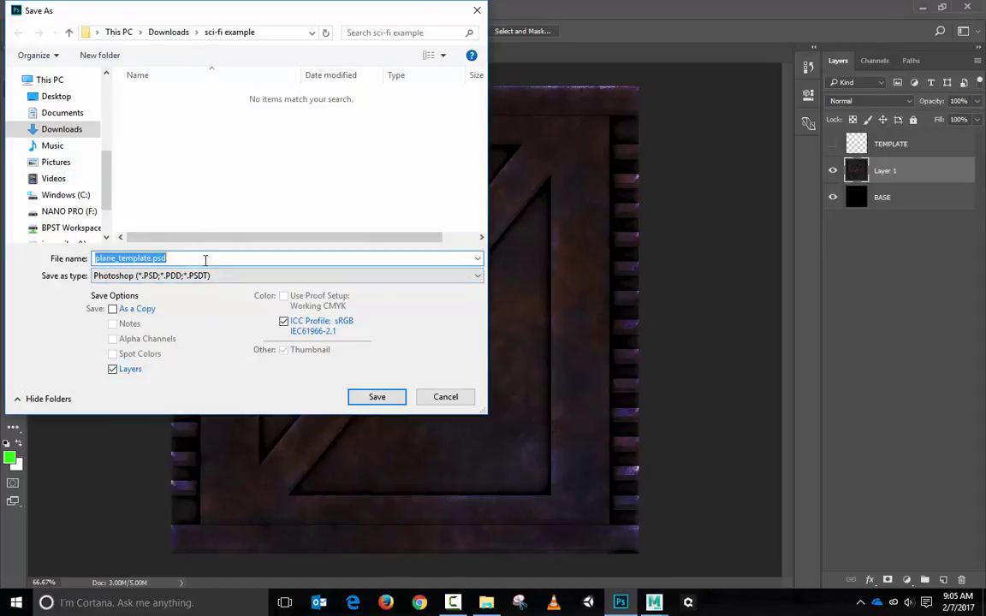
pyautogui.write('plane')
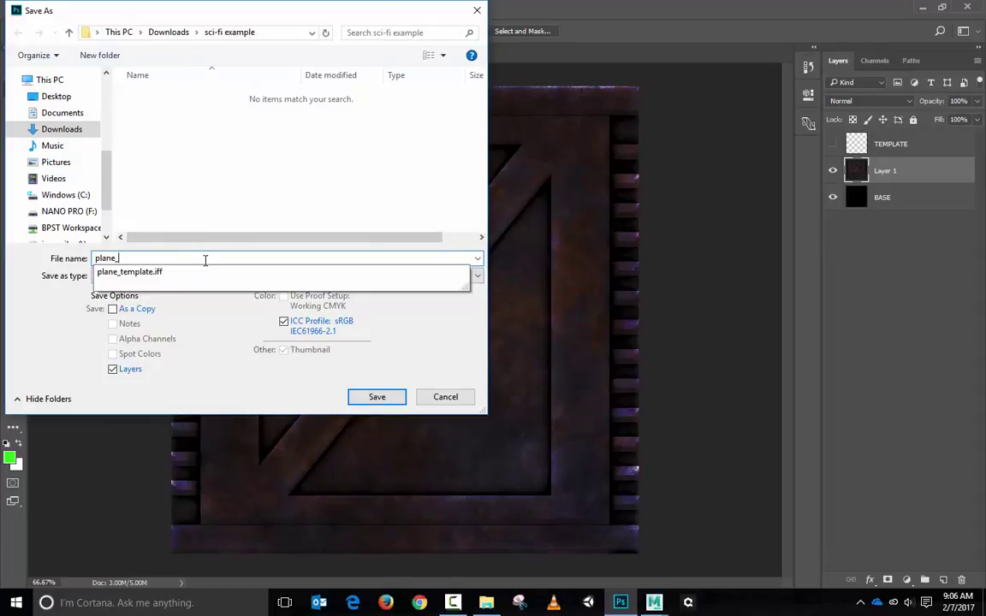
pyautogui.write('_set')
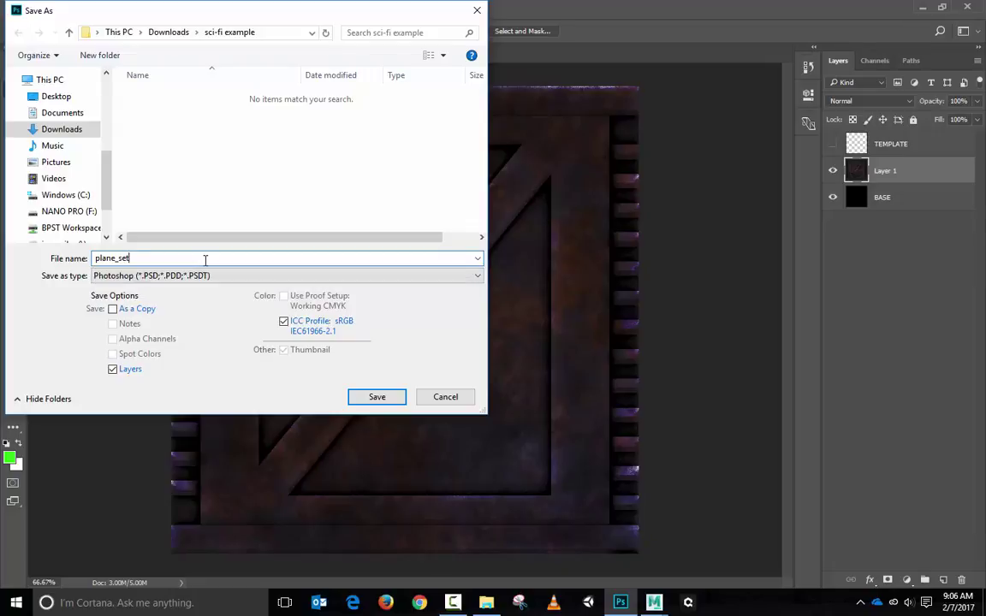
pyautogui.click(378, 396)
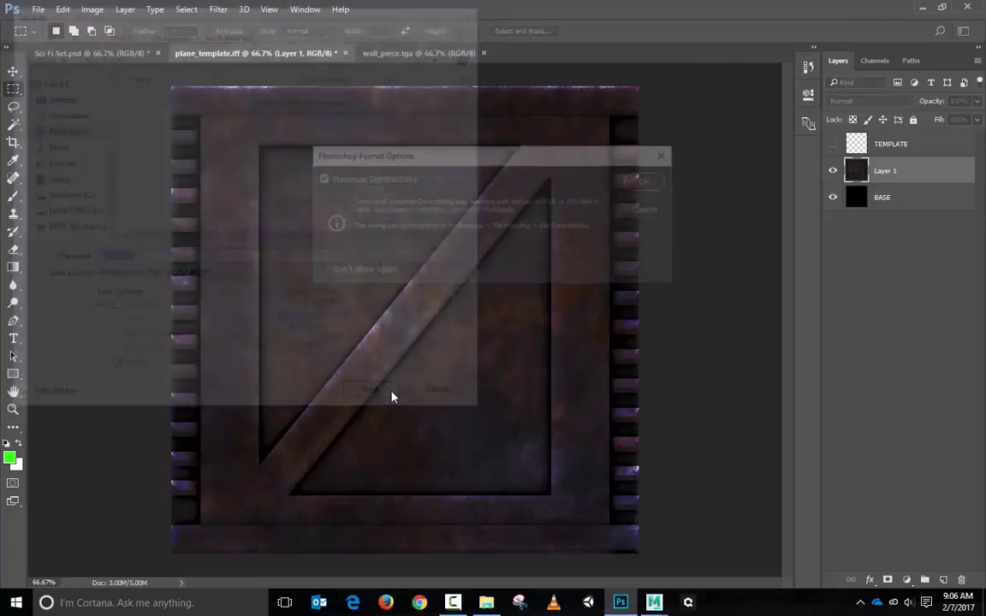
pyautogui.click(650, 180)
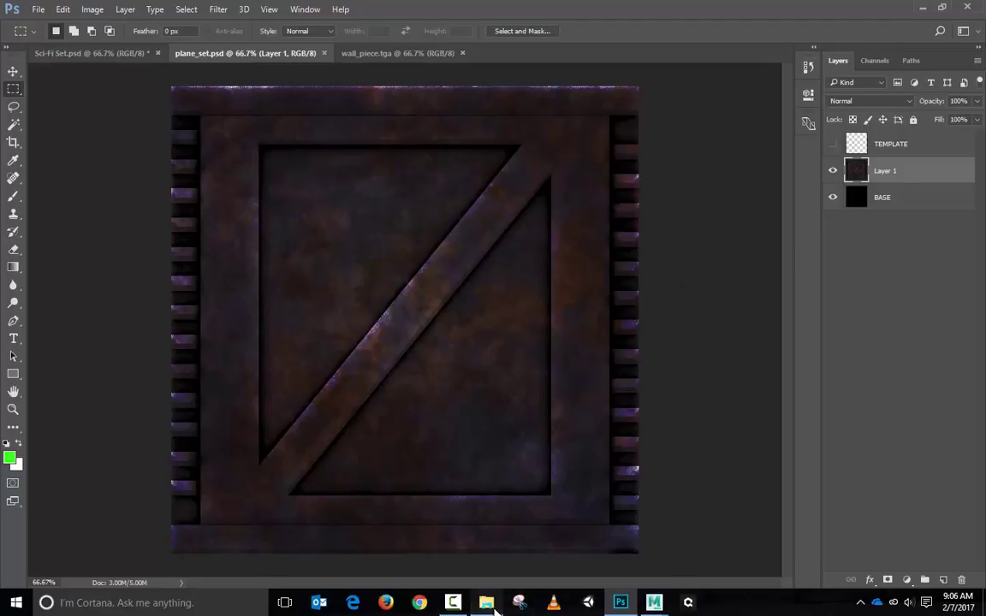
# Check for plane_set.psd in the sci-fi example folder in File Explorer
pyautogui.click(486, 603)
pyautogui.click(467, 254)
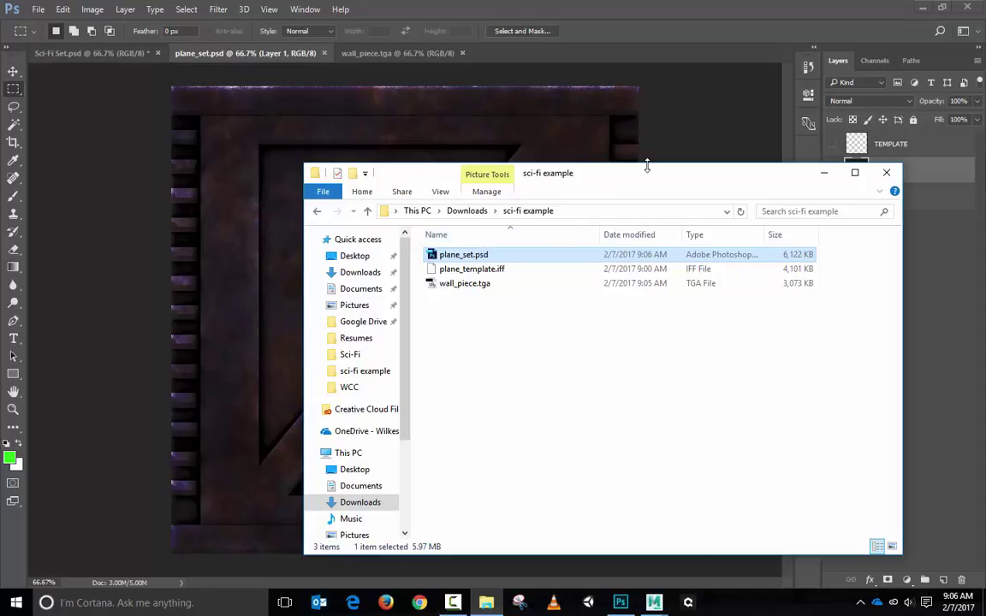
pyautogui.moveTo(646, 176); pyautogui.dragTo(555, 182)
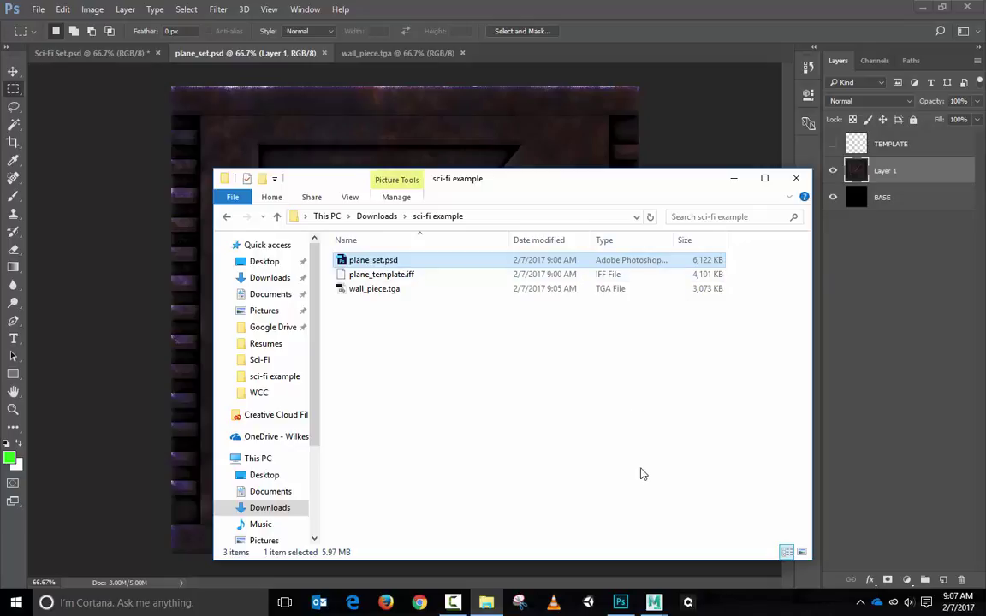
# Switch to Maya and assign a new Lambert material to the flat panel
pyautogui.click(654, 602)
pyautogui.click(702, 540)
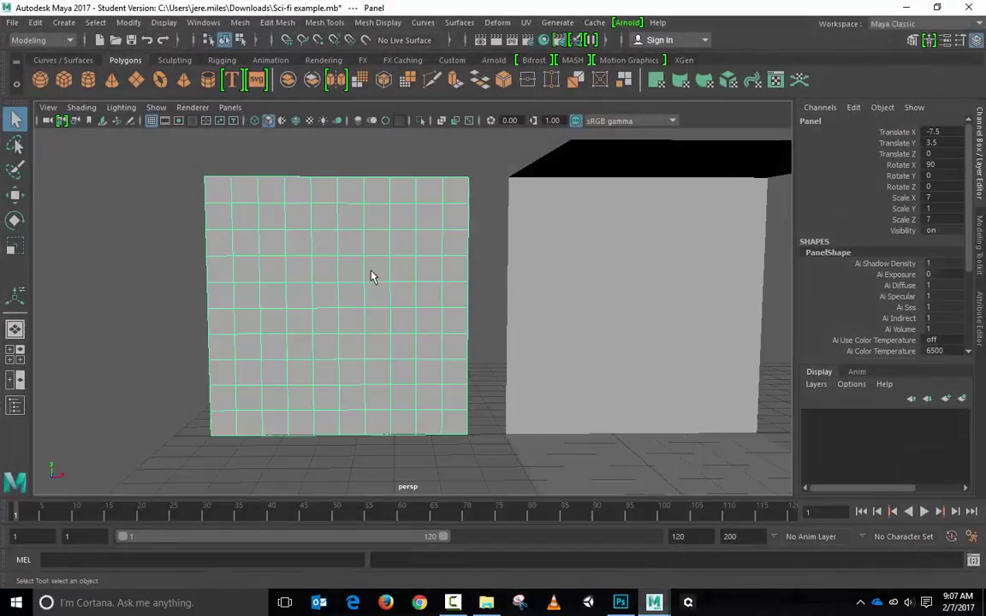
pyautogui.rightClick(323, 208)
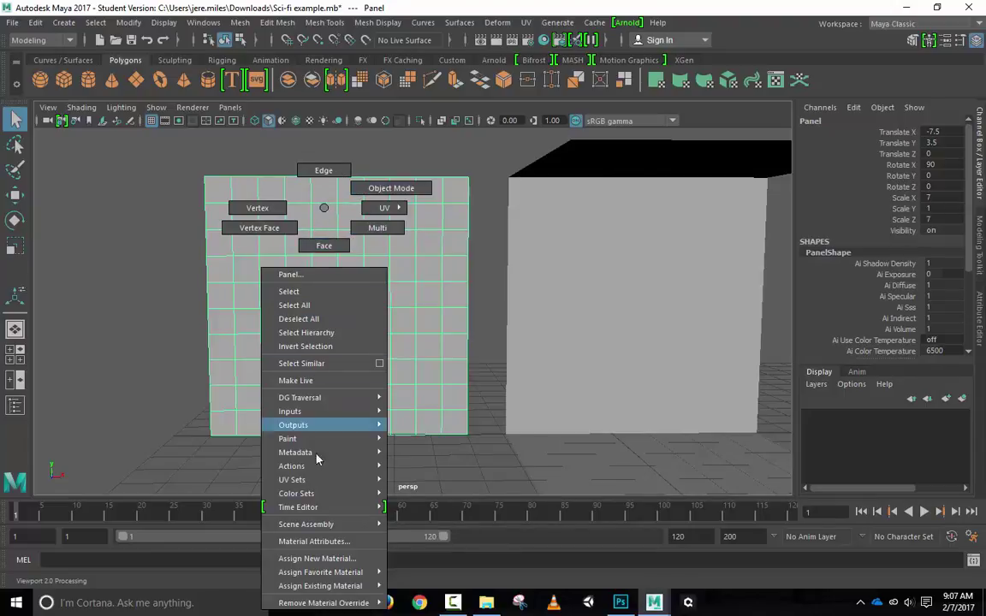
pyautogui.click(335, 560)
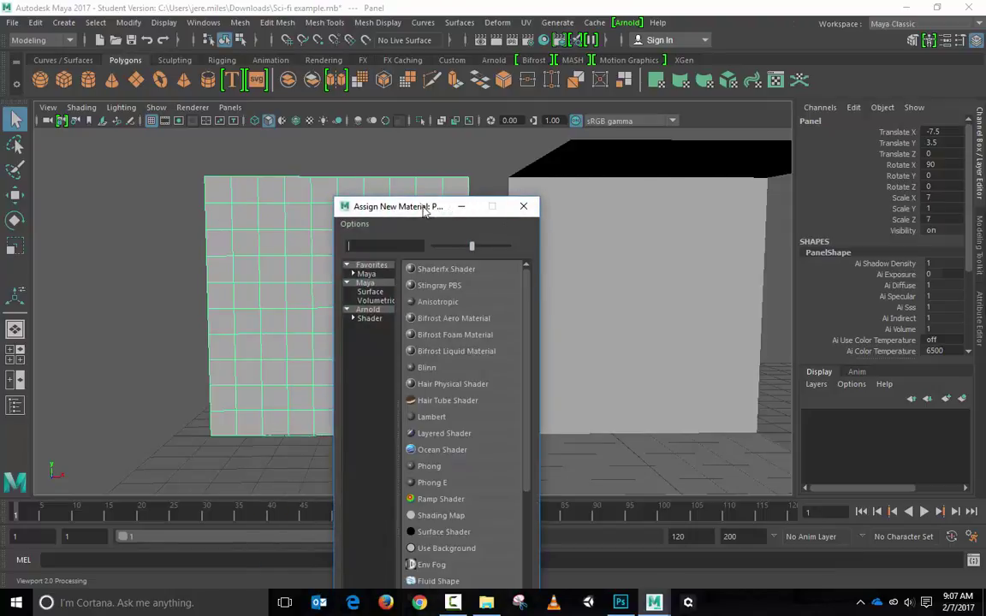
pyautogui.moveTo(426, 211); pyautogui.dragTo(376, 54)
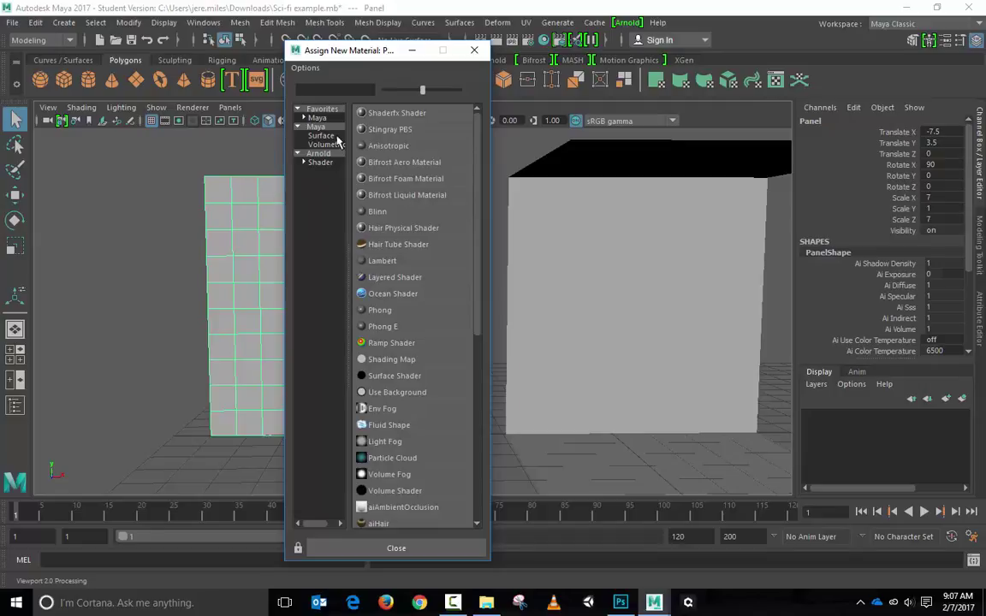
pyautogui.click(381, 263)
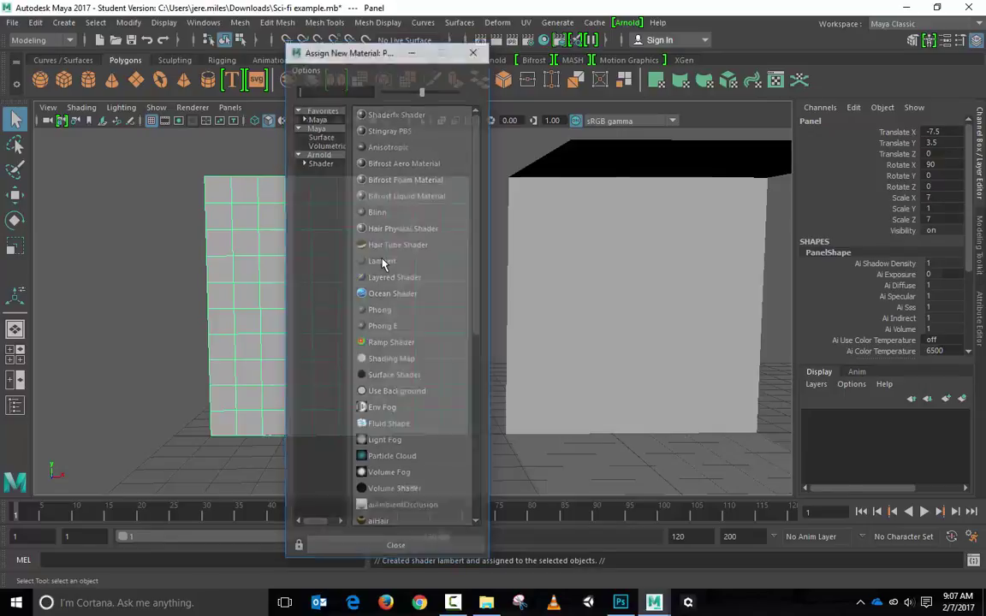
pyautogui.click(382, 262)
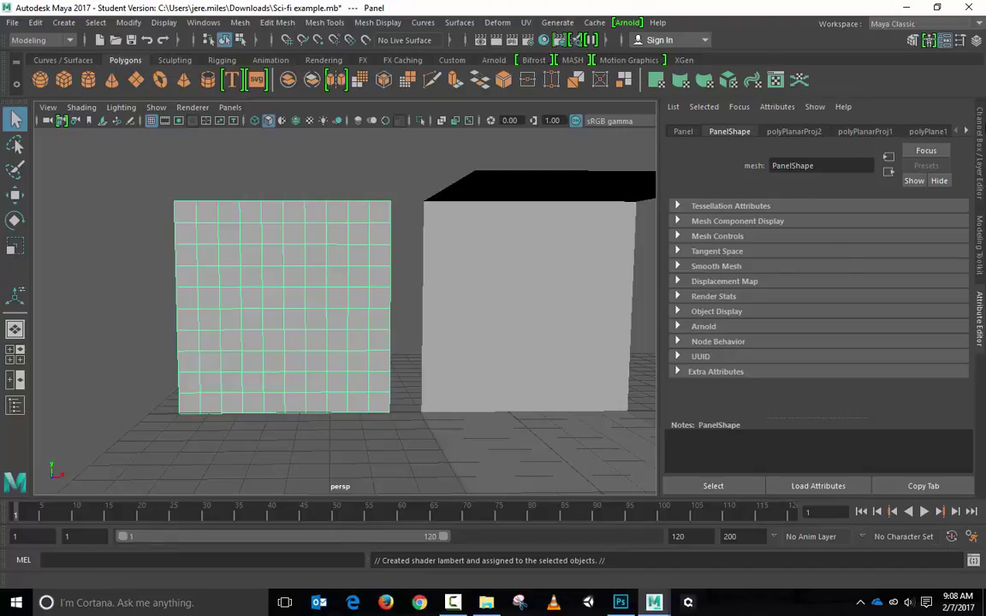
# Rename the flat panel's new Lambert material as plane_mat
pyautogui.click(967, 132)
pyautogui.click(968, 132)
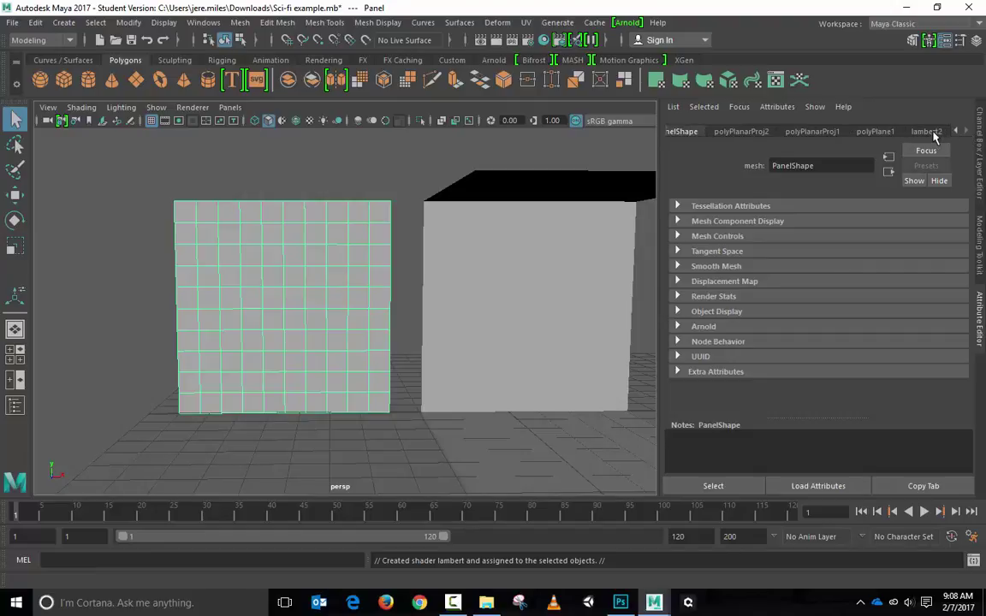
pyautogui.click(927, 132)
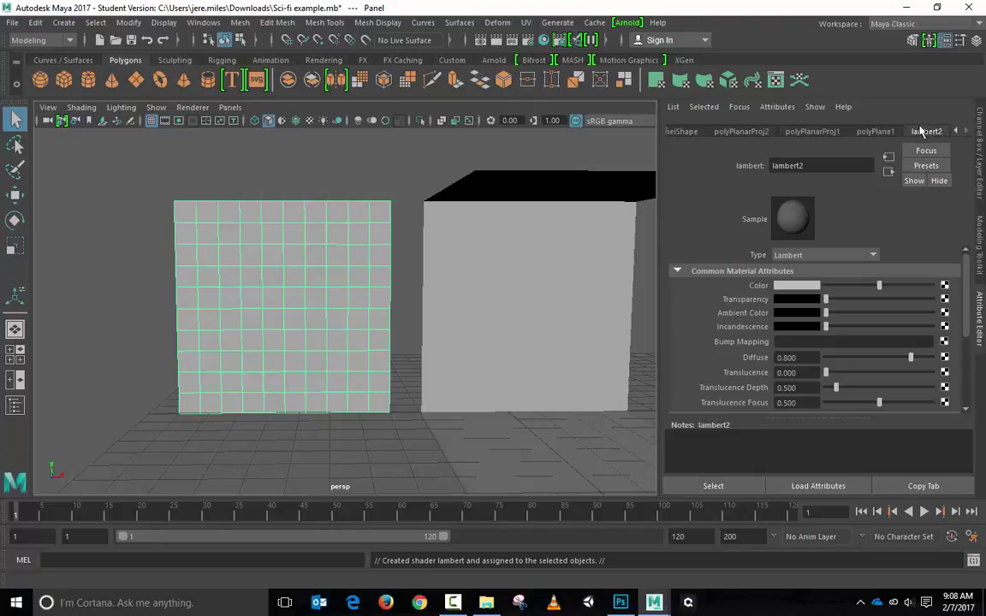
pyautogui.click(875, 132)
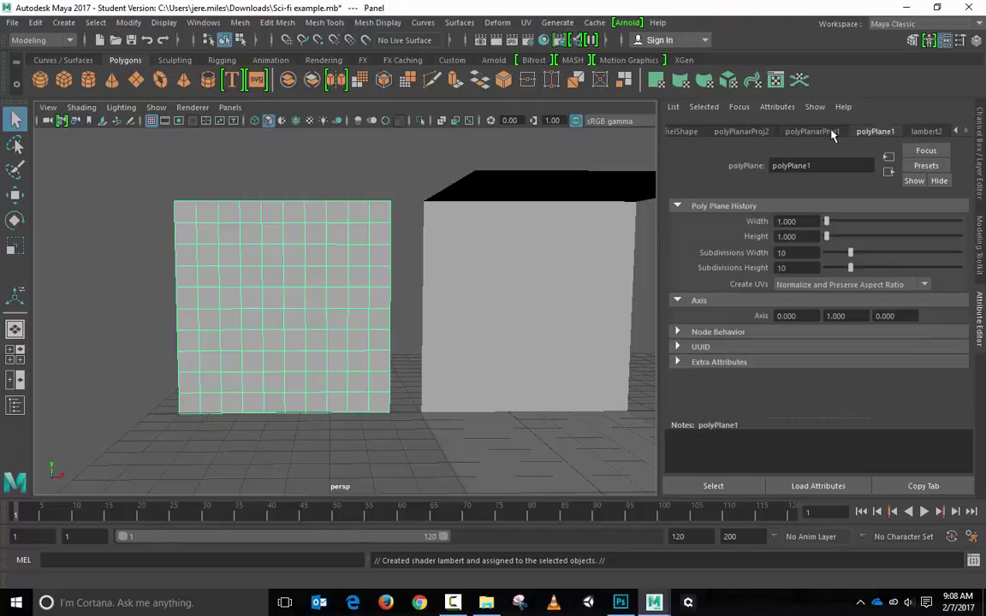
pyautogui.click(742, 132)
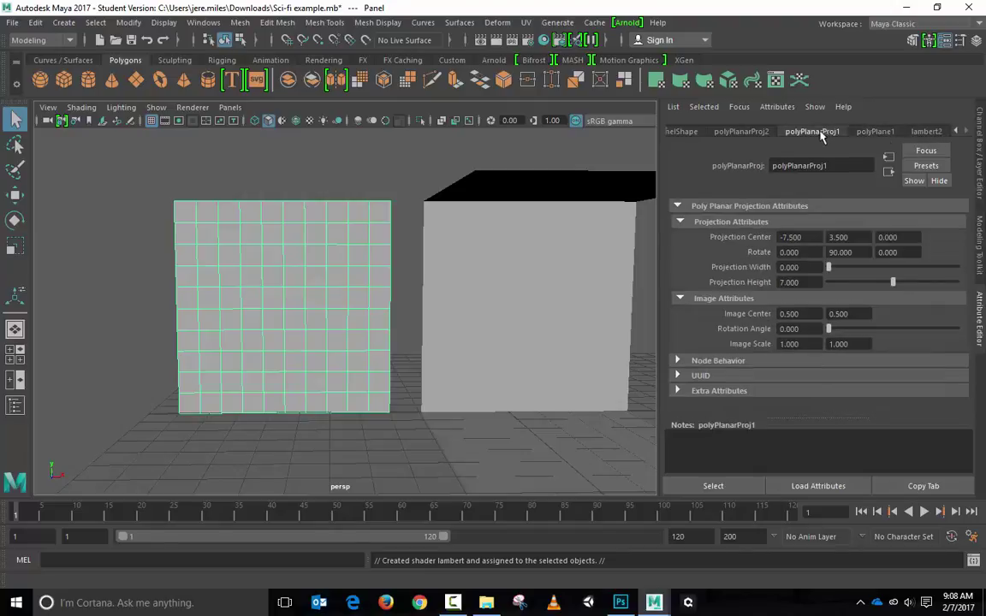
pyautogui.click(926, 132)
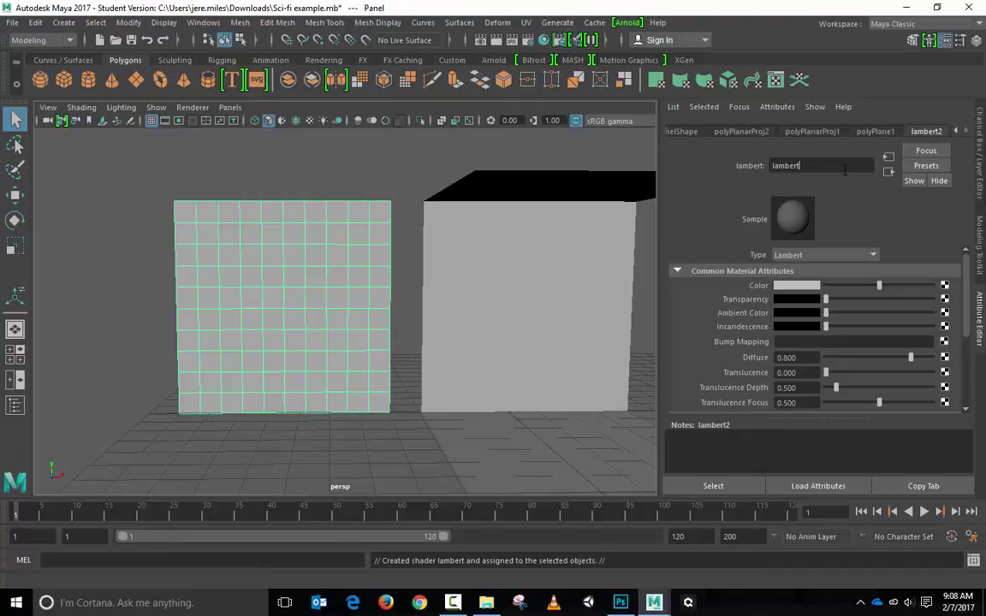
pyautogui.press('BackSpace')
pyautogui.press('BackSpace')
pyautogui.press('BackSpace')
pyautogui.press('BackSpace')
pyautogui.press('BackSpace')
pyautogui.press('BackSpace')
pyautogui.press('BackSpace')
pyautogui.write('plane_mat')
pyautogui.press('Return')
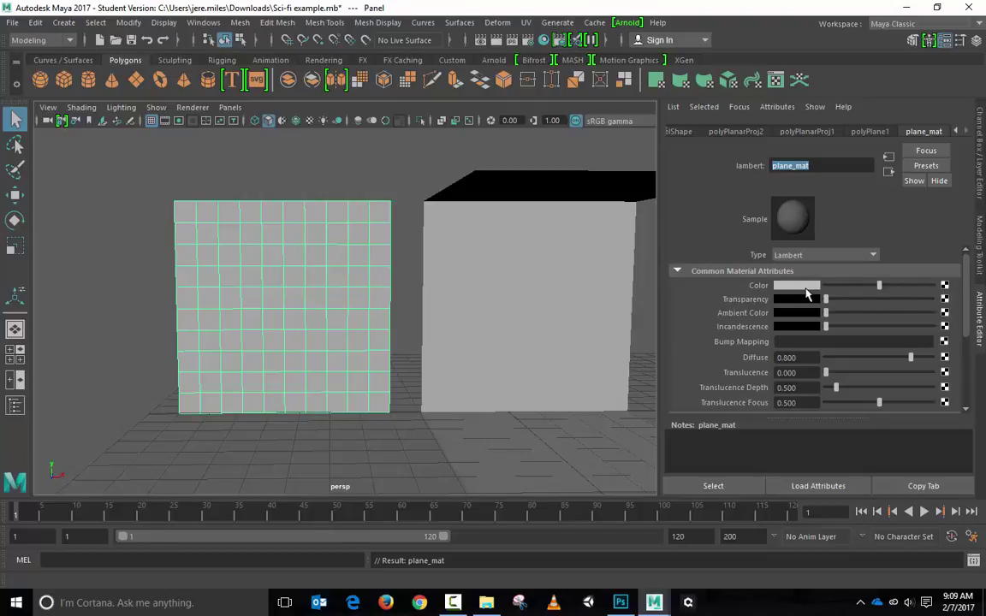
# Connect a File texture to plane_mat's color and load plane_set.psd from the sci-fi example folder in Downloads as its image
pyautogui.click(945, 287)
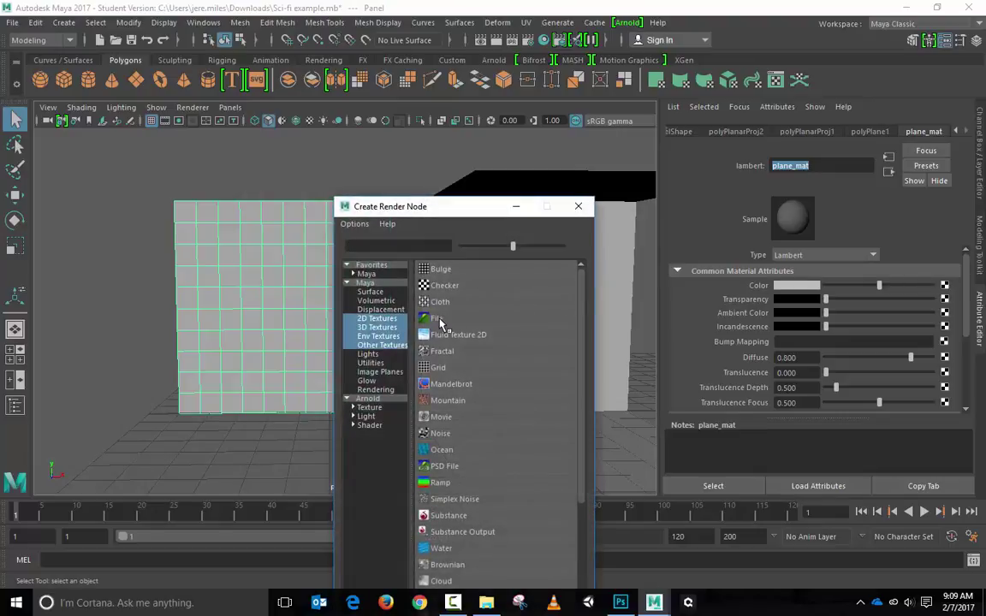
pyautogui.click(439, 319)
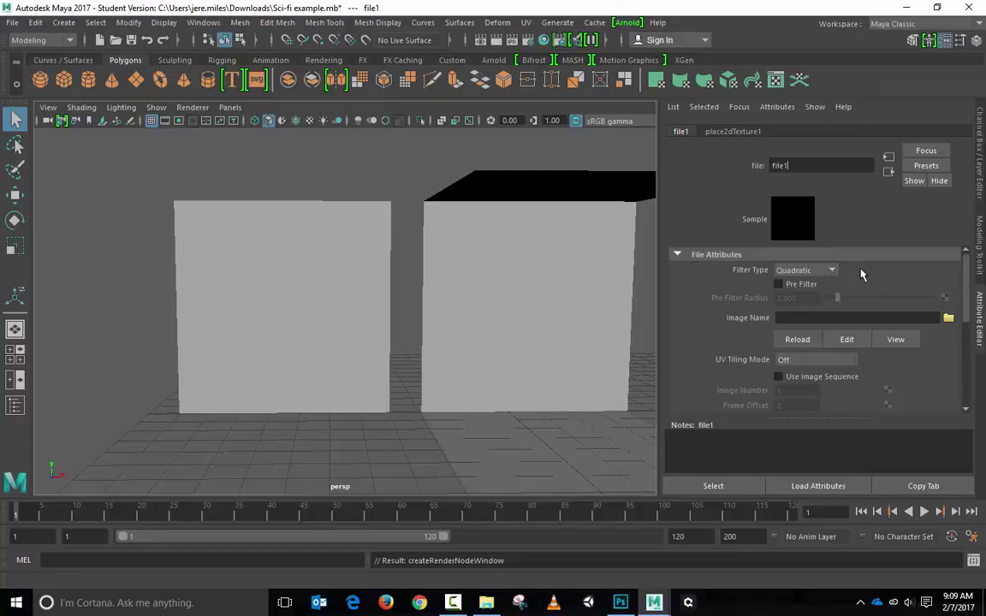
pyautogui.click(948, 318)
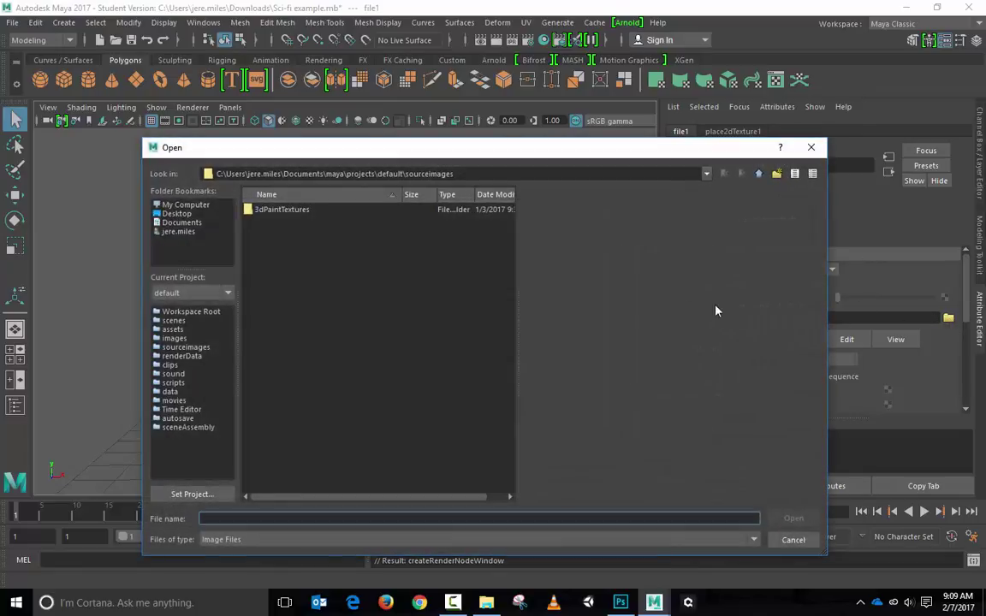
pyautogui.click(180, 232)
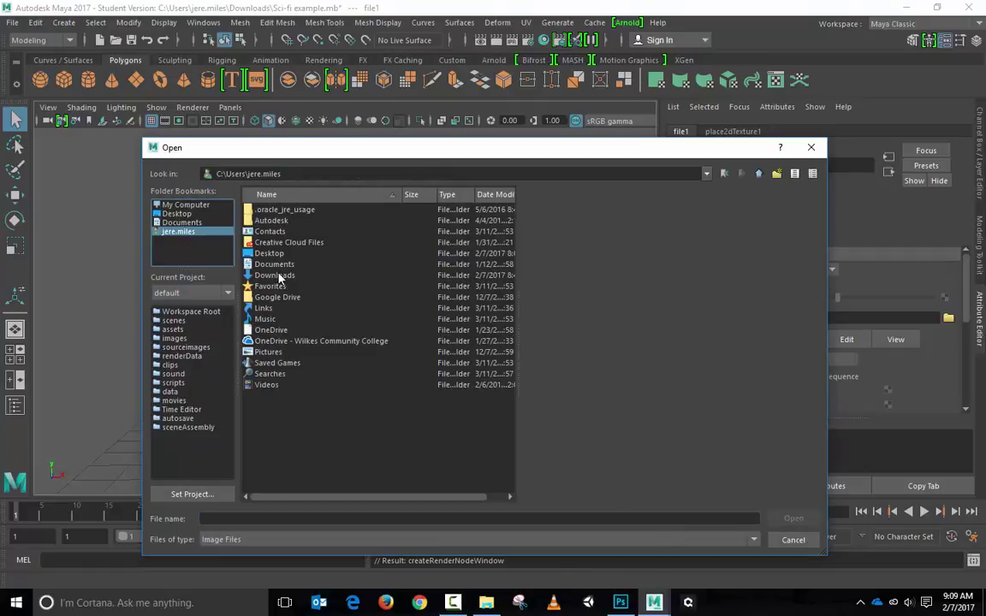
pyautogui.doubleClick(276, 275)
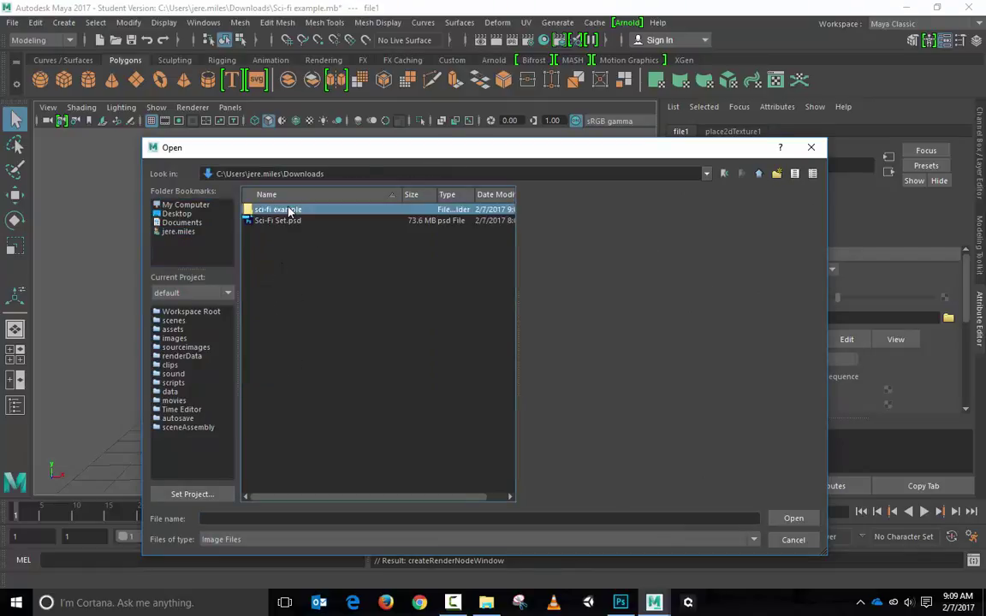
pyautogui.doubleClick(278, 210)
pyautogui.click(295, 210)
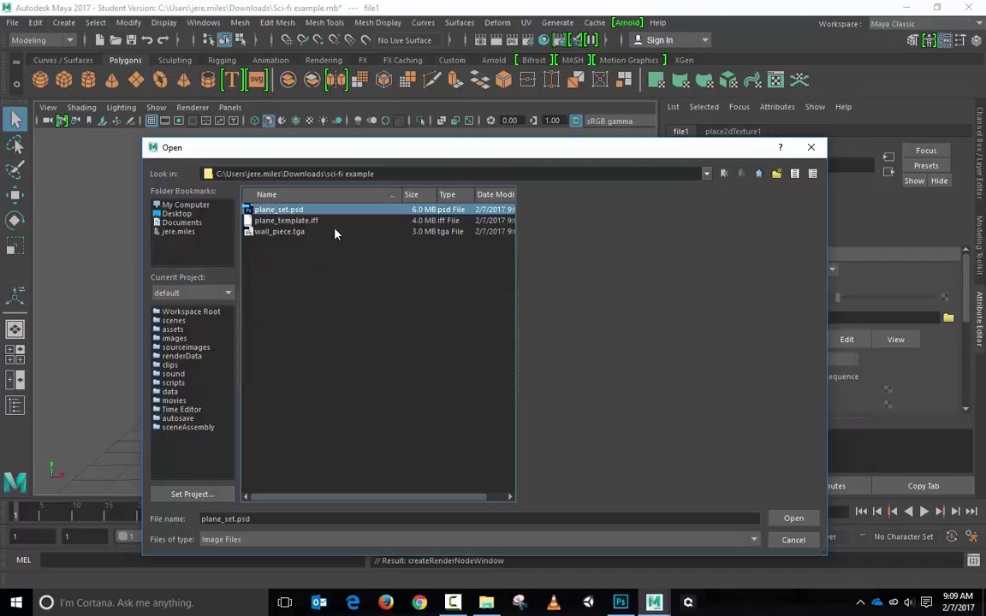
pyautogui.click(794, 519)
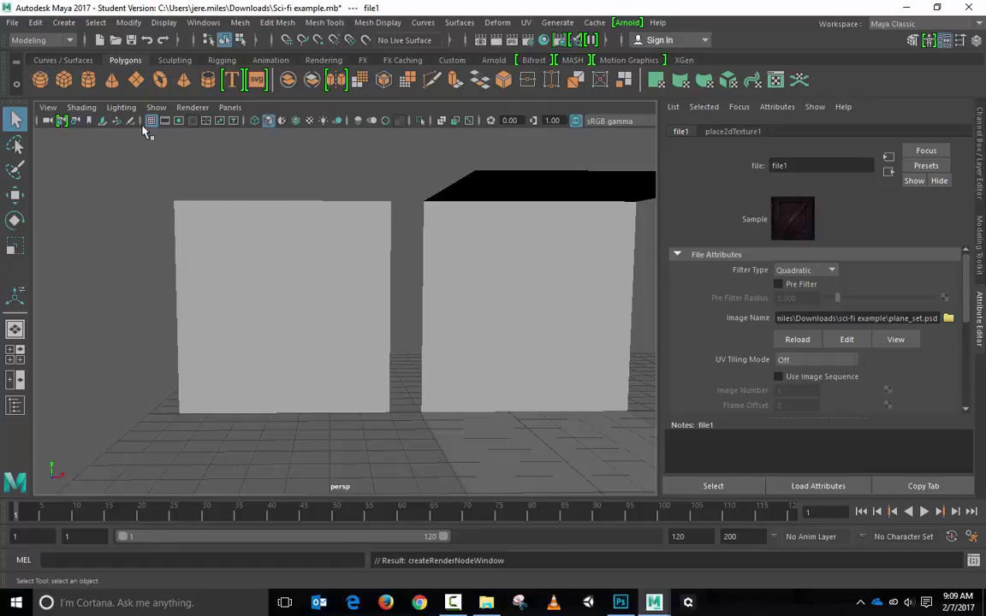
# Turn on Hardware Texturing in the perspective view and inspect the texture on the flat panel
pyautogui.click(83, 107)
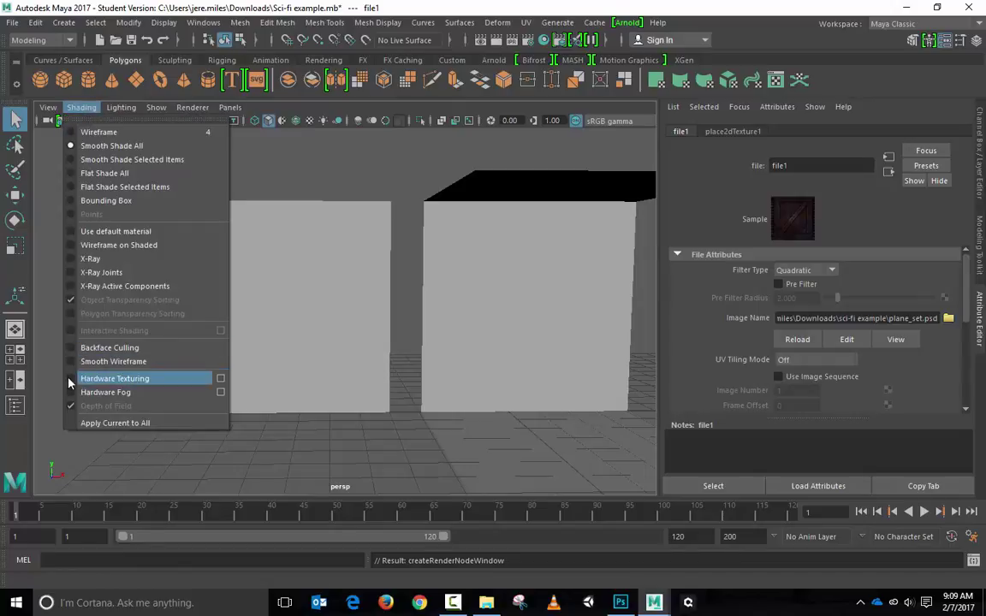
pyautogui.click(114, 378)
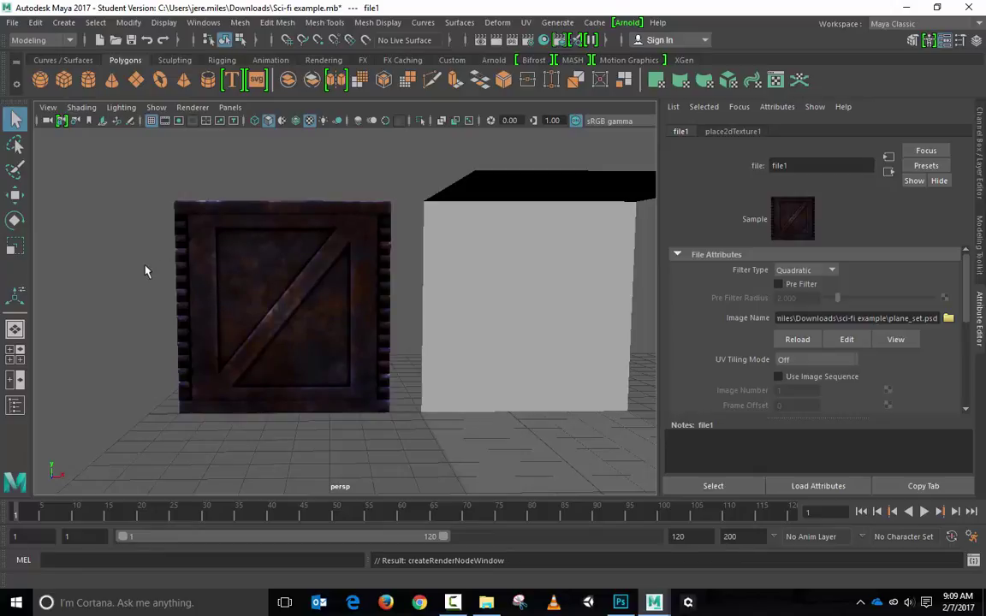
pyautogui.keyDown('alt'); pyautogui.moveTo(146, 271); pyautogui.dragTo(223, 286); pyautogui.keyUp('alt')
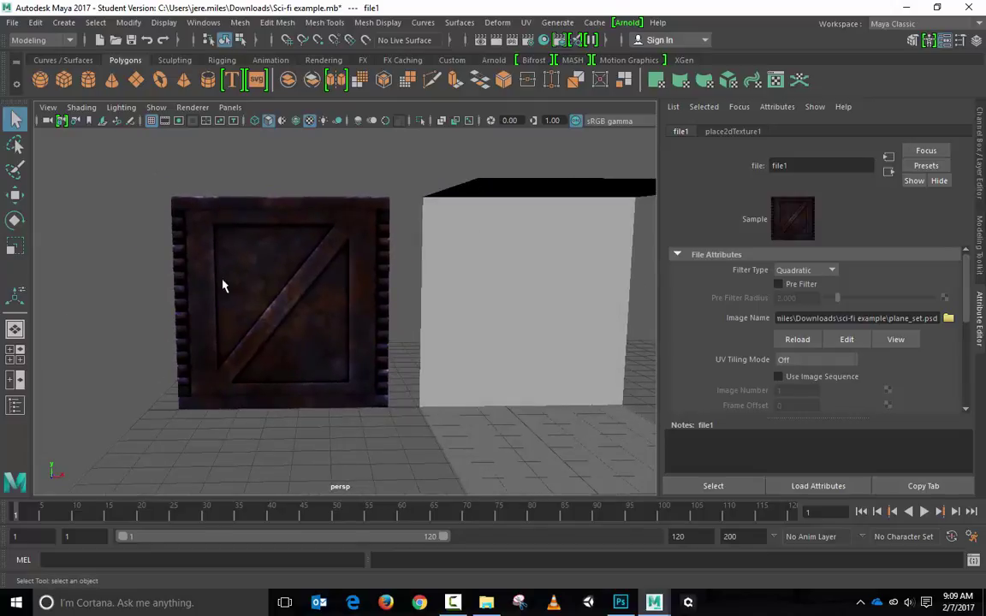